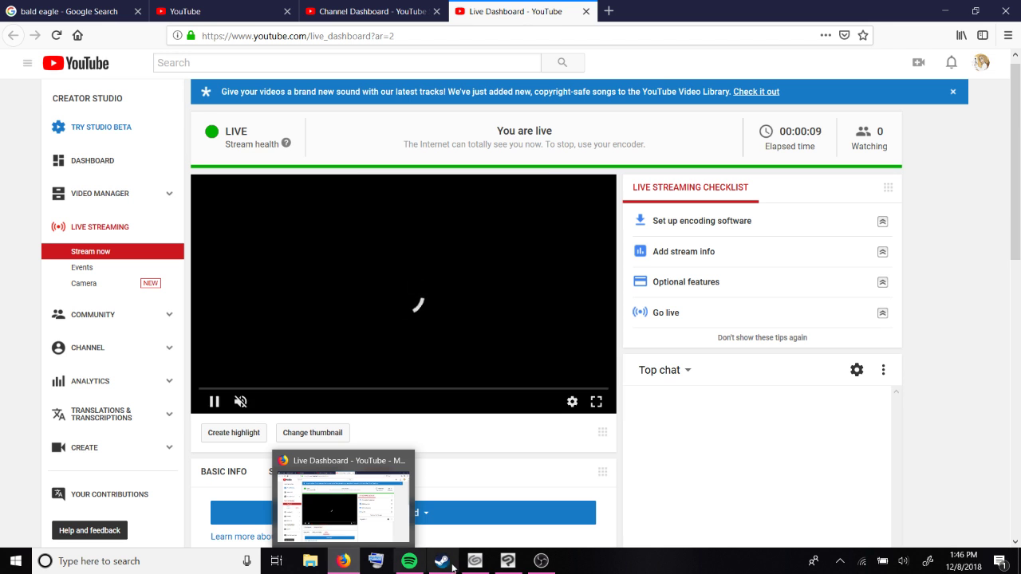
# Step: Change the live stream's title to "How to Learn How to Draw"
pyautogui.moveTo(504, 568)
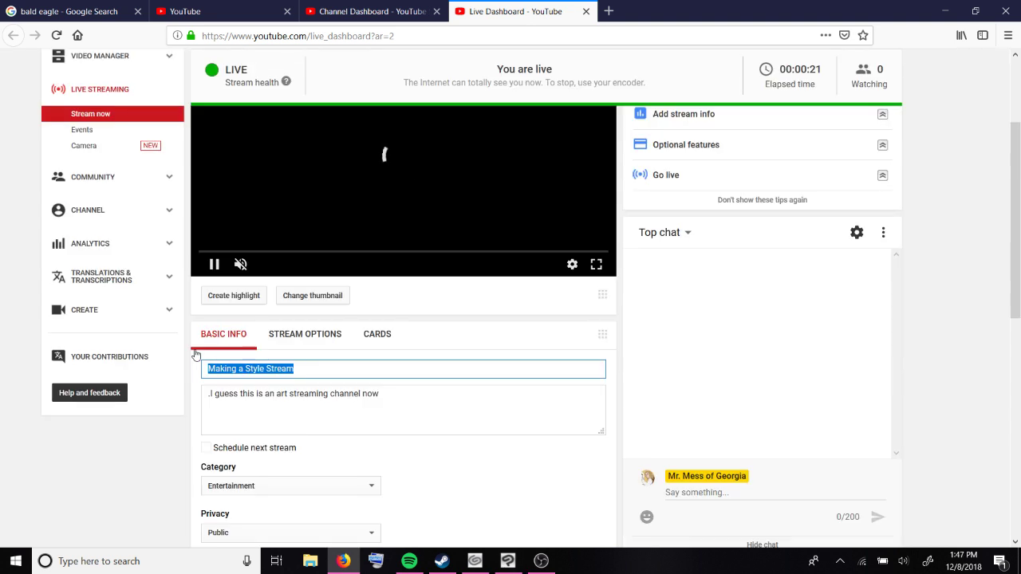
pyautogui.write('How to Learn')
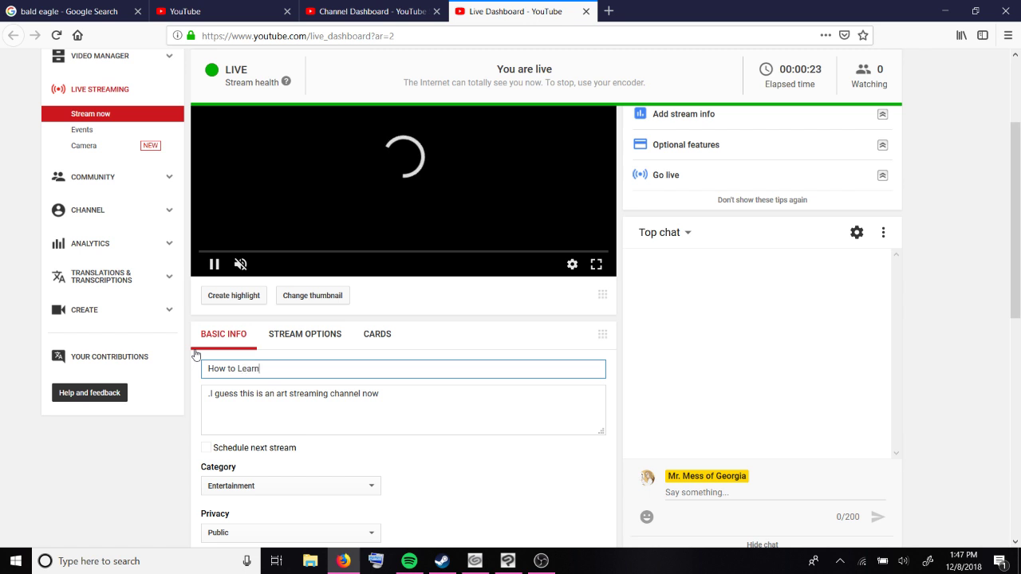
pyautogui.write(' How to Draw')
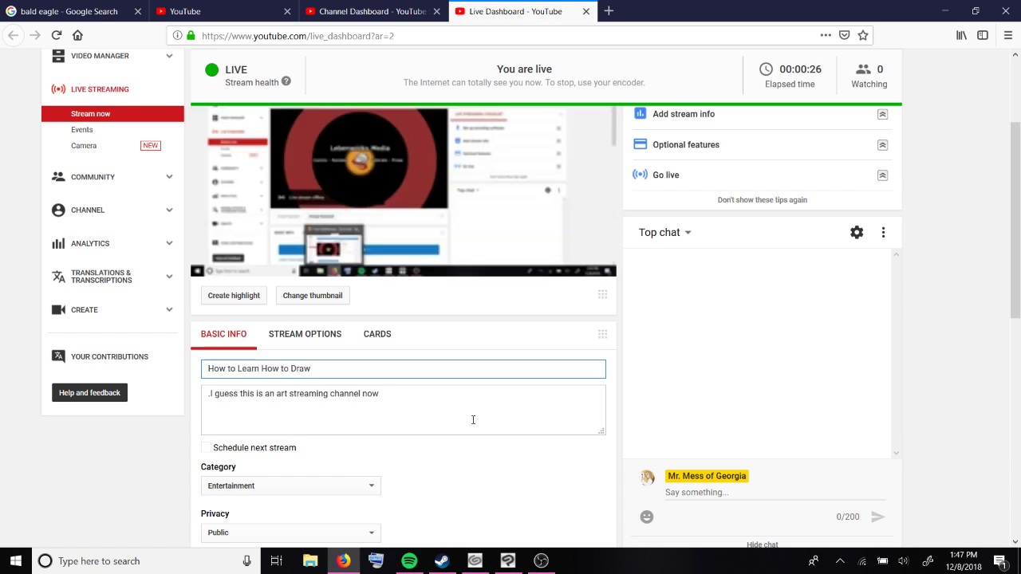
# Step: Replace the stream description with text starting "By someone who doesn't"
pyautogui.moveTo(459, 415); pyautogui.dragTo(192, 383)
pyautogui.write('By ')
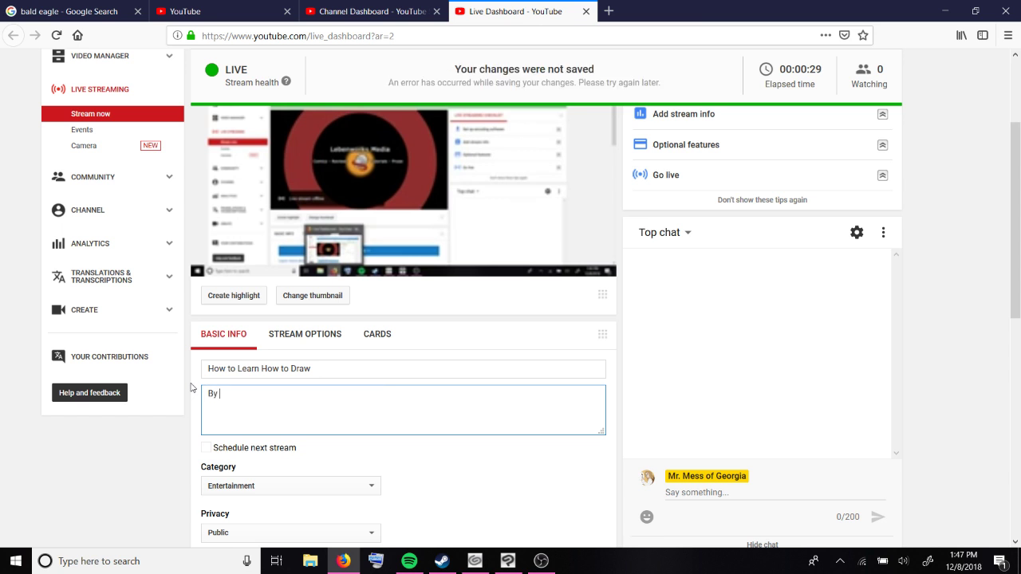
pyautogui.write('someone who ')
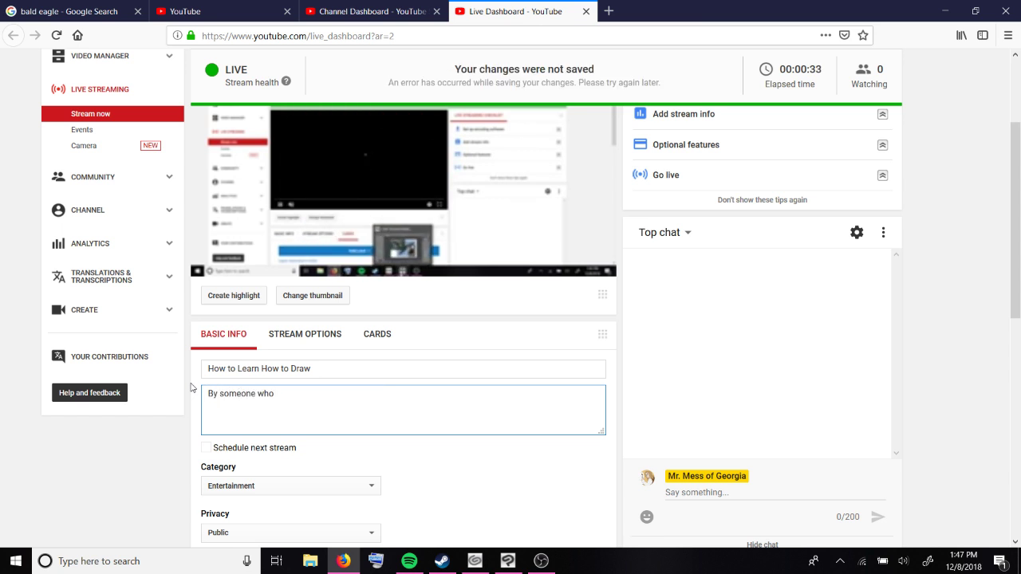
pyautogui.write("doesn't kn")
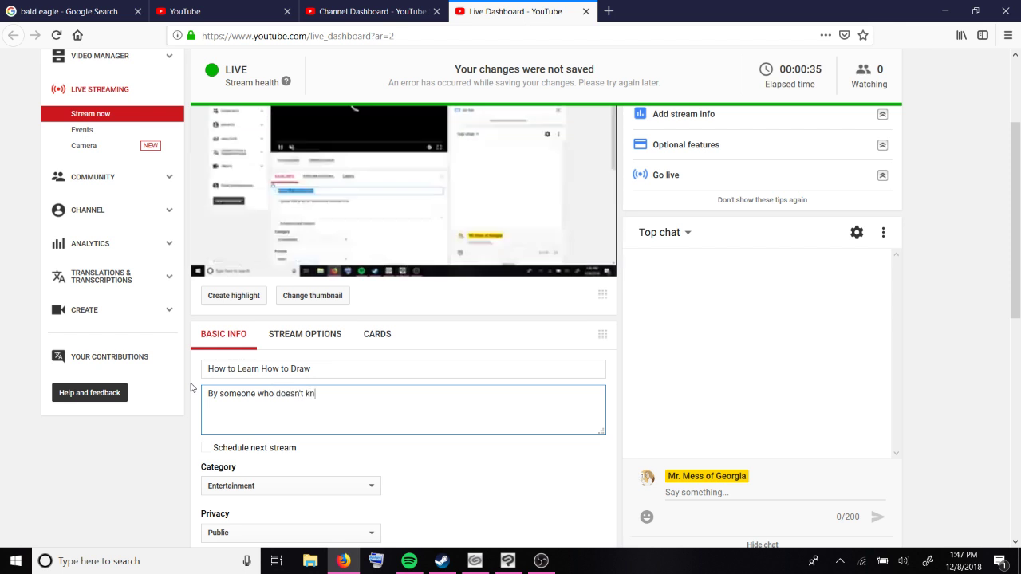
pyautogui.press('BackSpace')
pyautogui.press('BackSpace')
pyautogui.press('BackSpace')
pyautogui.press('BackSpace')
pyautogui.press('BackSpace')
pyautogui.press('BackSpace')
pyautogui.press('BackSpace')
pyautogui.write('es')
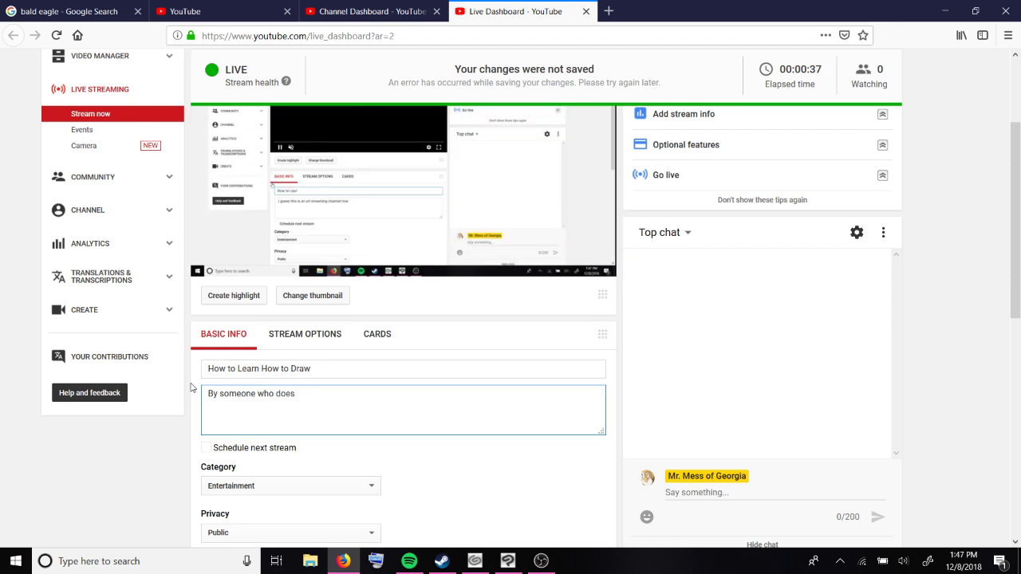
pyautogui.write("n't")
# Step: Switch to Clip Studio Paint and trace the eagle's near wing, including feather tips and inner feather row, with the G-pen at size 80
pyautogui.click(517, 562)
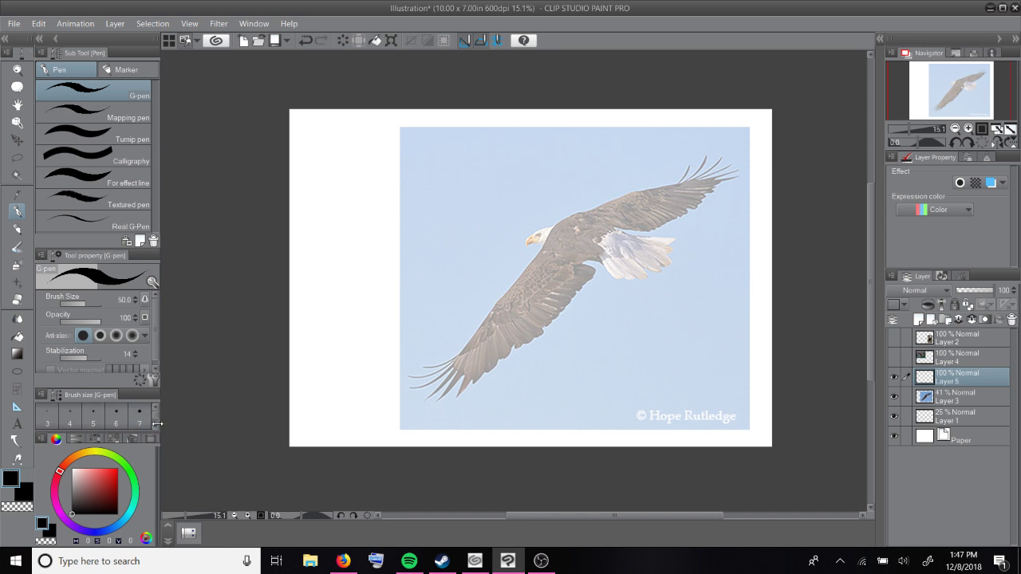
pyautogui.scroll(-5, 140, 423)
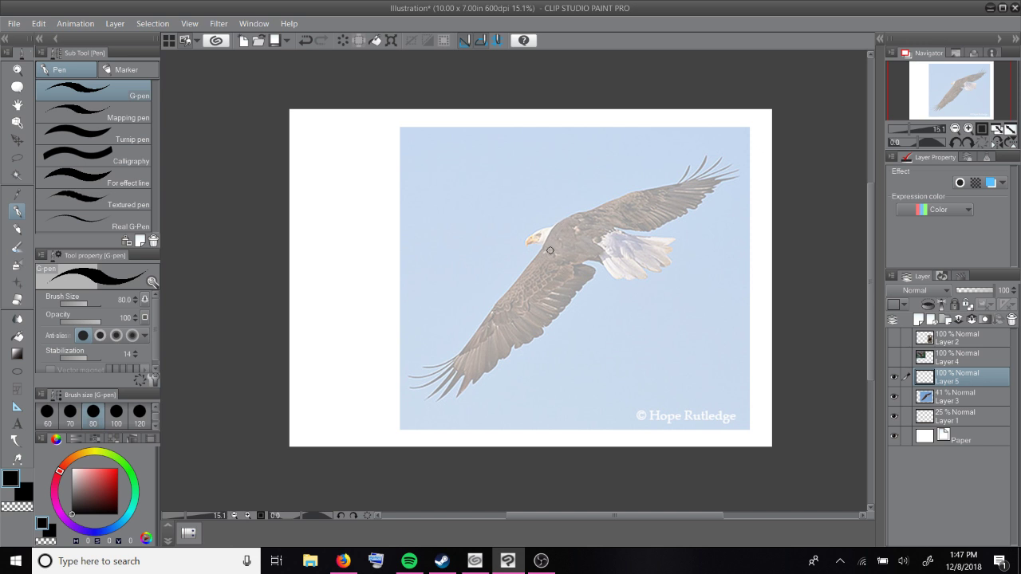
pyautogui.moveTo(543, 245)
pyautogui.mouseDown()
pyautogui.moveTo(449, 360)
pyautogui.moveTo(410, 375)
pyautogui.moveTo(420, 389)
pyautogui.moveTo(435, 383)
pyautogui.moveTo(407, 401)
pyautogui.mouseUp()
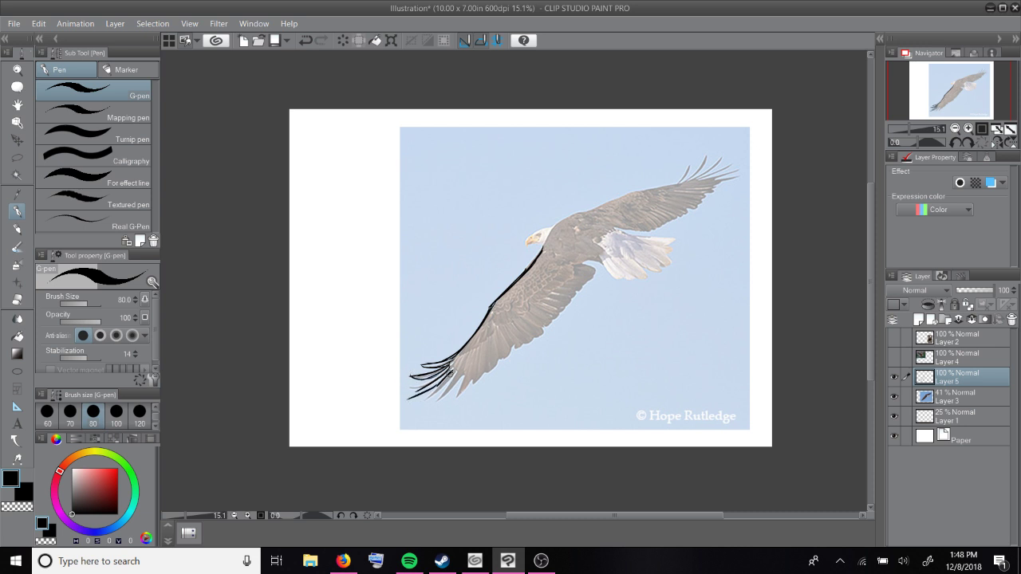
pyautogui.moveTo(452, 376)
pyautogui.mouseDown()
pyautogui.moveTo(409, 419)
pyautogui.moveTo(431, 422)
pyautogui.mouseUp()
pyautogui.moveTo(464, 380)
pyautogui.mouseDown()
pyautogui.moveTo(500, 354)
pyautogui.moveTo(556, 316)
pyautogui.mouseUp()
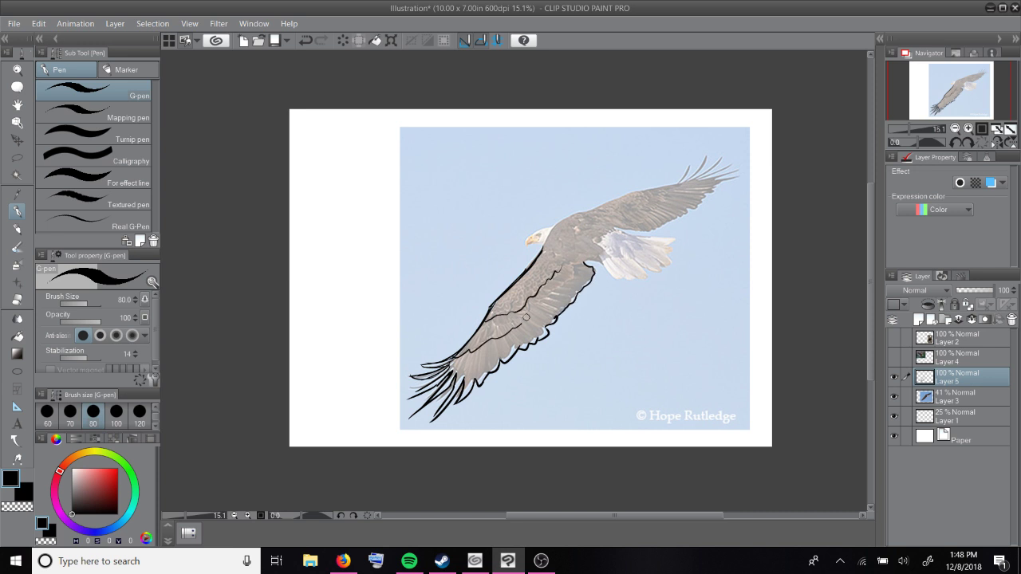
# Step: Trace the eagle's back and shoulder contours and outline its fanned tail feathers in black
pyautogui.moveTo(523, 323)
pyautogui.mouseDown()
pyautogui.moveTo(574, 273)
pyautogui.moveTo(577, 246)
pyautogui.moveTo(562, 260)
pyautogui.moveTo(580, 232)
pyautogui.mouseUp()
pyautogui.moveTo(578, 228)
pyautogui.mouseDown()
pyautogui.moveTo(592, 226)
pyautogui.moveTo(572, 214)
pyautogui.moveTo(592, 213)
pyautogui.moveTo(615, 230)
pyautogui.moveTo(601, 253)
pyautogui.moveTo(586, 256)
pyautogui.moveTo(630, 245)
pyautogui.moveTo(618, 237)
pyautogui.moveTo(625, 256)
pyautogui.moveTo(637, 239)
pyautogui.moveTo(611, 240)
pyautogui.moveTo(619, 232)
pyautogui.moveTo(612, 274)
pyautogui.moveTo(629, 274)
pyautogui.mouseUp()
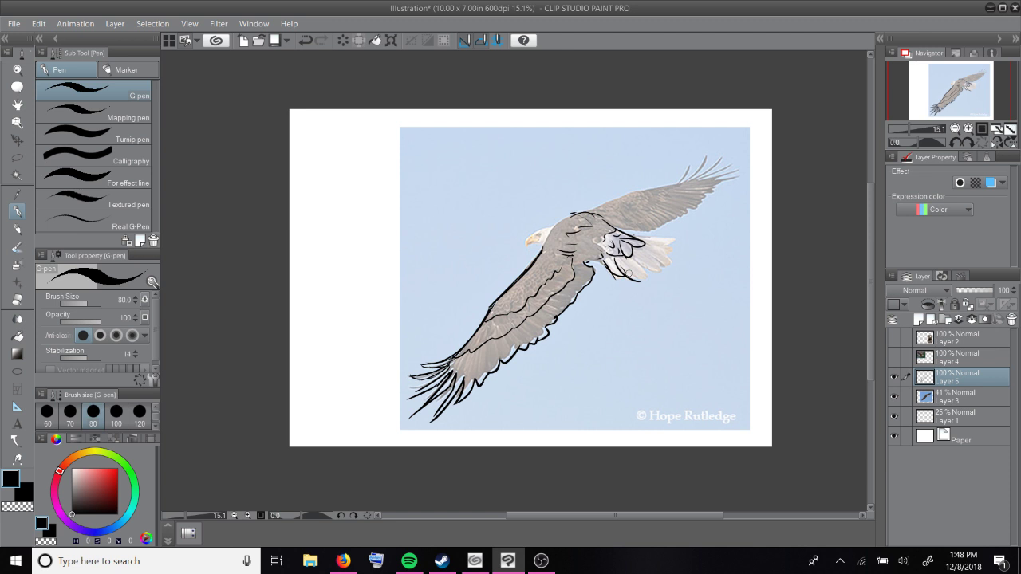
pyautogui.moveTo(629, 275); pyautogui.dragTo(676, 239)
# Step: Trace the far wing with its tip feathers and the head, and hide the flying eagle photo layer
pyautogui.moveTo(576, 214)
pyautogui.mouseDown()
pyautogui.moveTo(674, 180)
pyautogui.moveTo(693, 157)
pyautogui.moveTo(692, 174)
pyautogui.moveTo(706, 152)
pyautogui.moveTo(683, 183)
pyautogui.mouseUp()
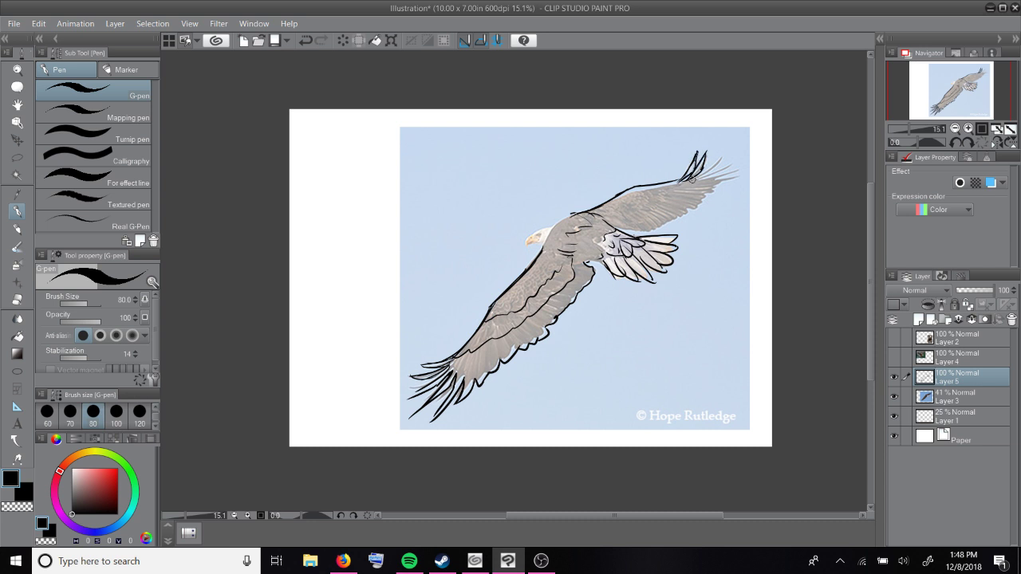
pyautogui.moveTo(722, 154)
pyautogui.mouseDown()
pyautogui.moveTo(686, 182)
pyautogui.moveTo(725, 169)
pyautogui.moveTo(720, 178)
pyautogui.mouseUp()
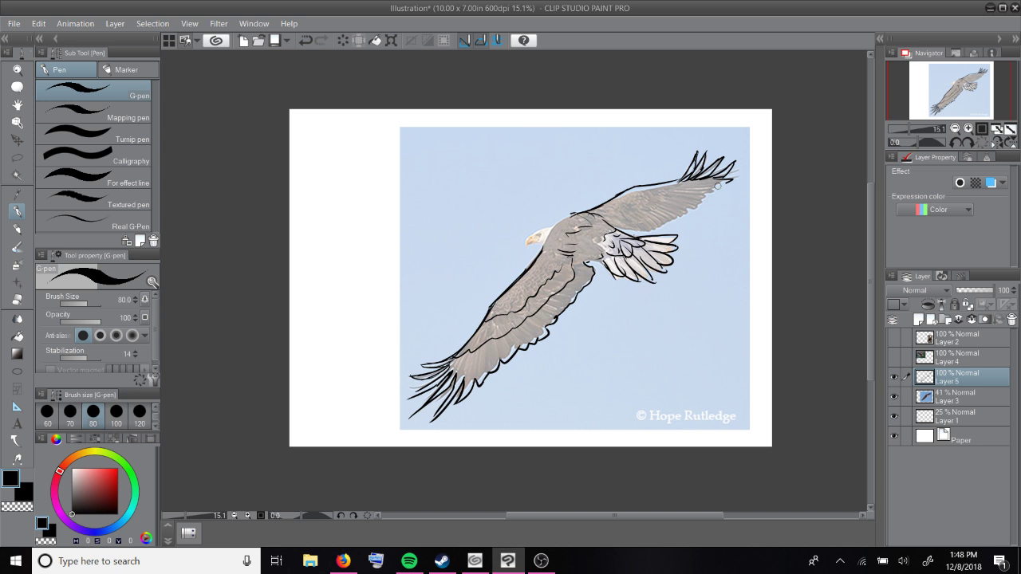
pyautogui.moveTo(718, 185)
pyautogui.mouseDown()
pyautogui.moveTo(598, 213)
pyautogui.moveTo(674, 187)
pyautogui.mouseUp()
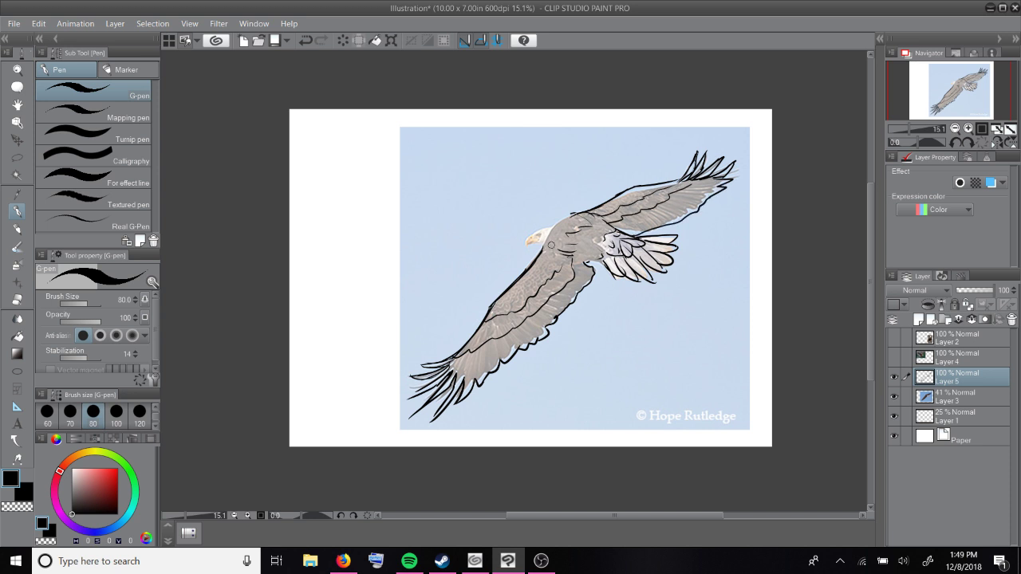
pyautogui.moveTo(577, 213)
pyautogui.mouseDown()
pyautogui.moveTo(525, 246)
pyautogui.moveTo(542, 243)
pyautogui.mouseUp()
pyautogui.click(894, 396)
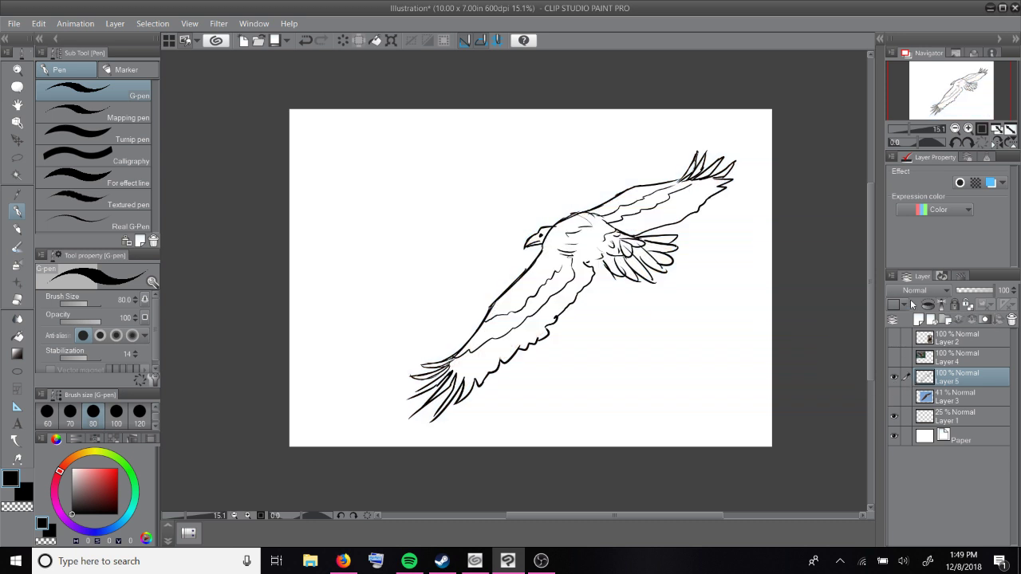
# Step: Add a new layer beneath the line art and paint the leading feather band and upper body light pink, starting with a size 120 G-pen
pyautogui.click(918, 319)
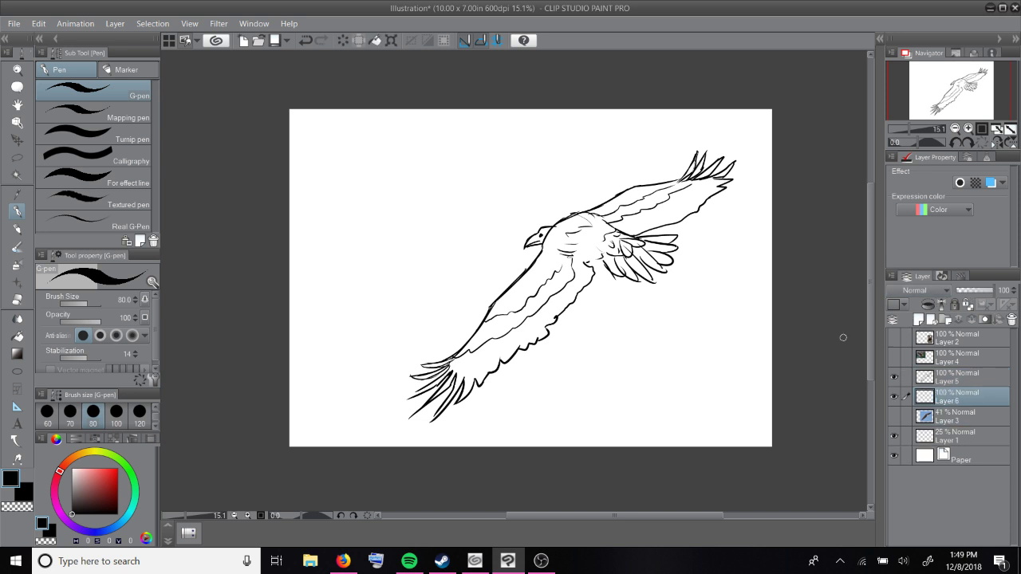
pyautogui.click(83, 470)
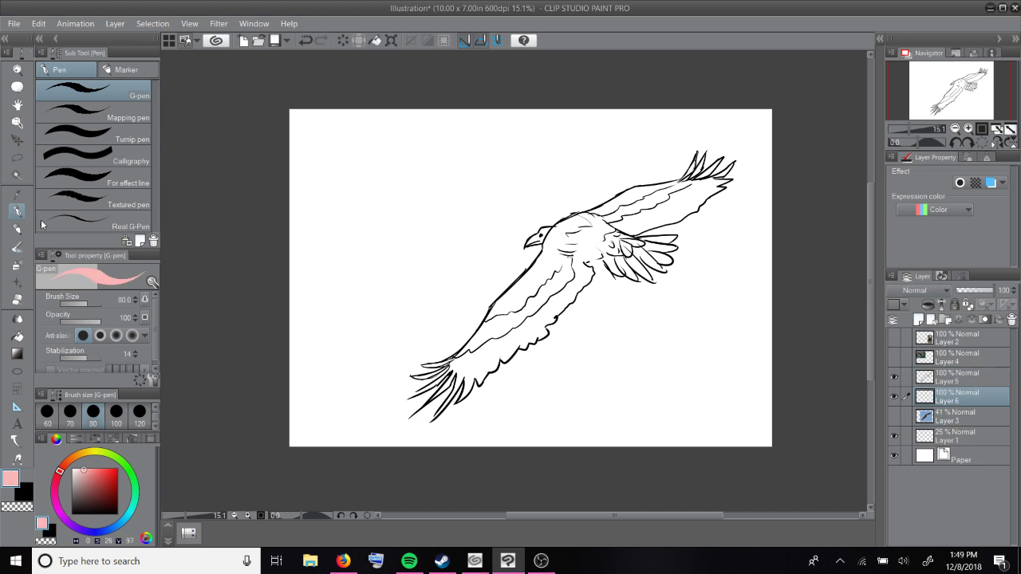
pyautogui.click(140, 413)
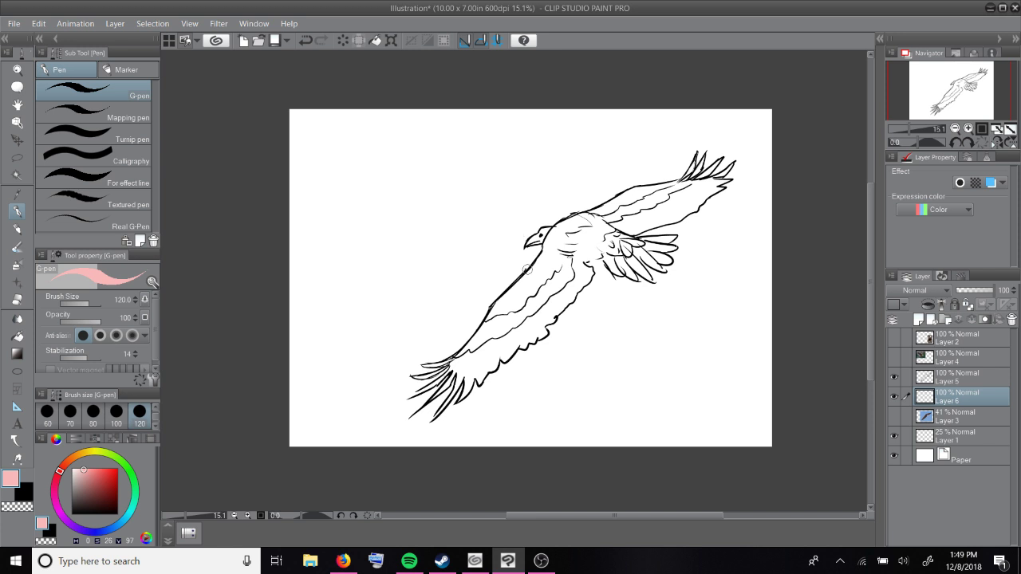
pyautogui.moveTo(558, 256)
pyautogui.mouseDown()
pyautogui.moveTo(535, 287)
pyautogui.moveTo(548, 272)
pyautogui.mouseUp()
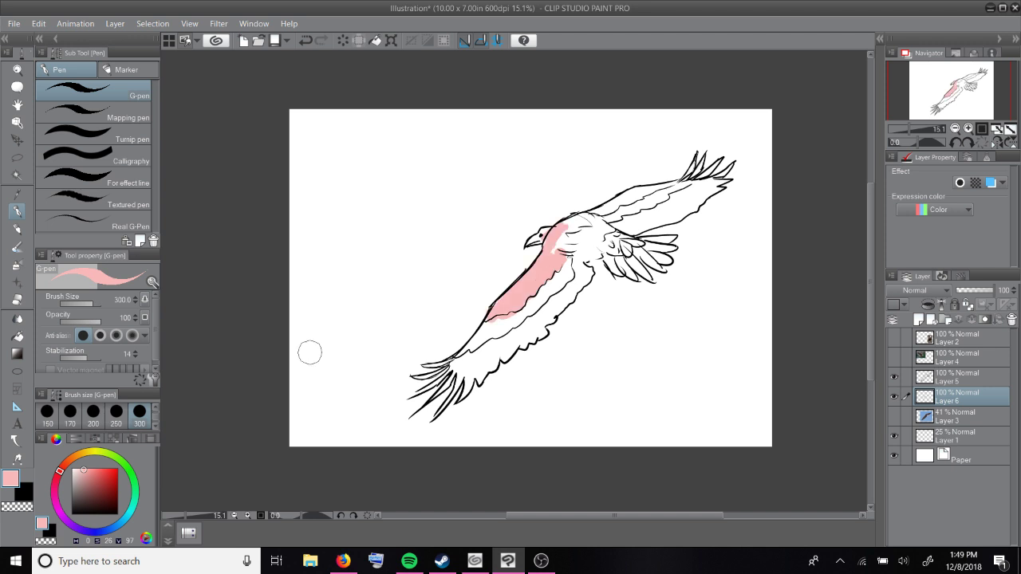
pyautogui.moveTo(575, 228)
pyautogui.mouseDown()
pyautogui.moveTo(563, 242)
pyautogui.moveTo(603, 226)
pyautogui.moveTo(566, 231)
pyautogui.moveTo(676, 189)
pyautogui.mouseUp()
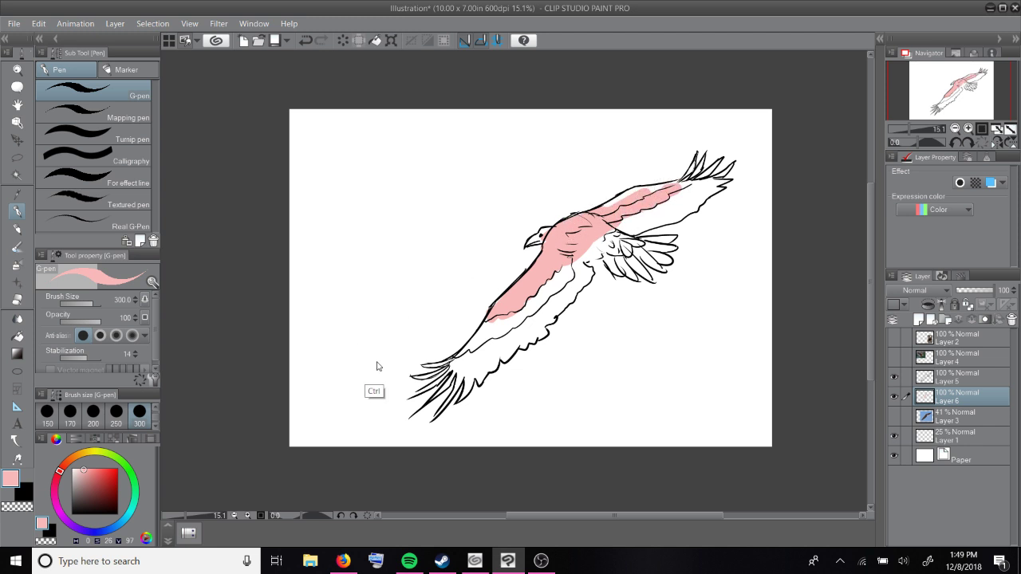
# Step: Undo the last pink strokes and repaint the upper back and the far wing's leading edge at brush size 300
pyautogui.hotkey('ctrl', 'z')
pyautogui.hotkey('ctrl', 'z')
pyautogui.moveTo(565, 249)
pyautogui.mouseDown()
pyautogui.moveTo(606, 199)
pyautogui.moveTo(570, 231)
pyautogui.moveTo(624, 193)
pyautogui.moveTo(596, 211)
pyautogui.moveTo(670, 184)
pyautogui.moveTo(568, 225)
pyautogui.mouseUp()
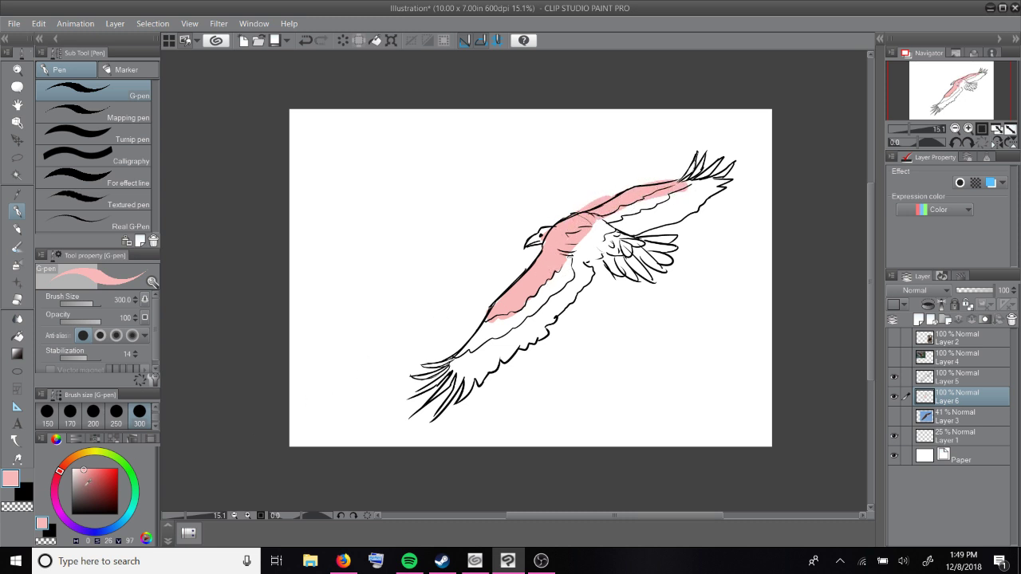
# Step: Paint the middle feather rows of both wings light blue on a new layer beneath the pink one
pyautogui.moveTo(102, 530); pyautogui.dragTo(115, 527)
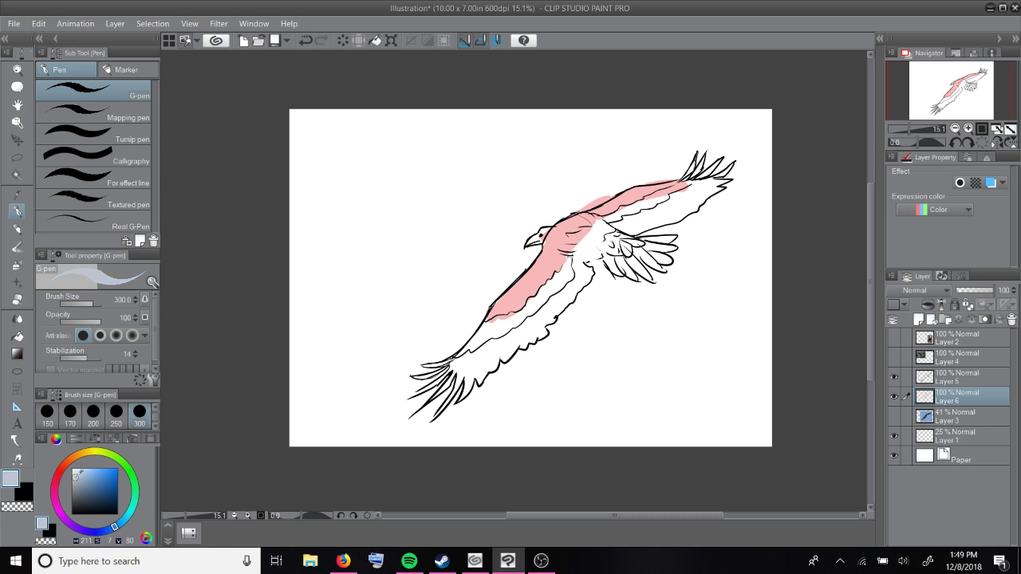
pyautogui.hotkey('ctrl', 'shift', 'n')
pyautogui.moveTo(491, 331)
pyautogui.mouseDown()
pyautogui.moveTo(472, 347)
pyautogui.moveTo(552, 289)
pyautogui.moveTo(496, 333)
pyautogui.moveTo(568, 258)
pyautogui.mouseUp()
pyautogui.moveTo(621, 215)
pyautogui.mouseDown()
pyautogui.moveTo(668, 194)
pyautogui.moveTo(604, 226)
pyautogui.mouseUp()
# Step: Sample the pink from the eagle's body as the secondary color and fill the rest of the back on the pink layer
pyautogui.click(29, 494)
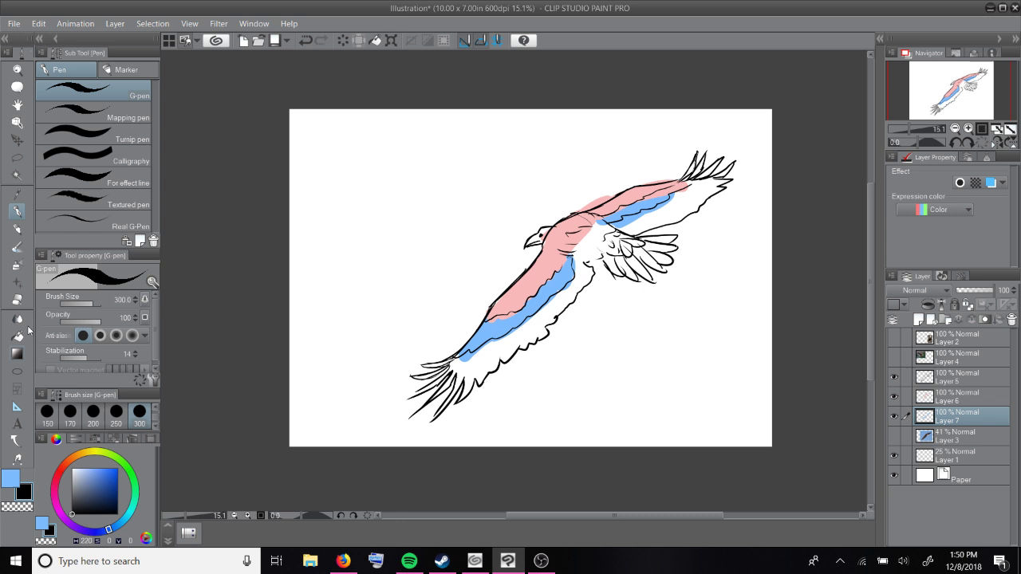
pyautogui.click(16, 195)
pyautogui.click(561, 234)
pyautogui.click(940, 399)
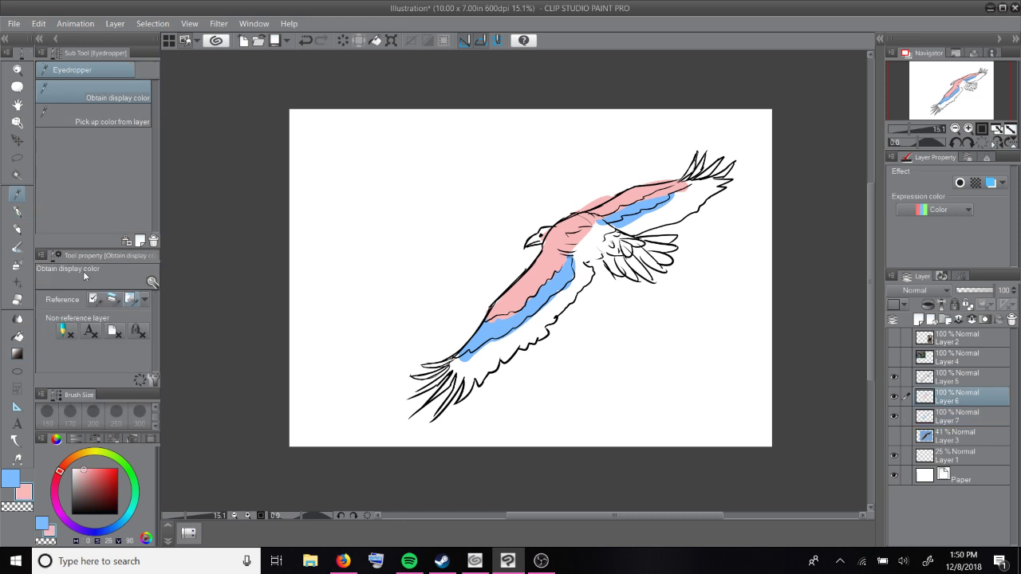
pyautogui.click(16, 210)
pyautogui.moveTo(588, 239)
pyautogui.mouseDown()
pyautogui.moveTo(600, 252)
pyautogui.moveTo(607, 244)
pyautogui.moveTo(598, 225)
pyautogui.mouseUp()
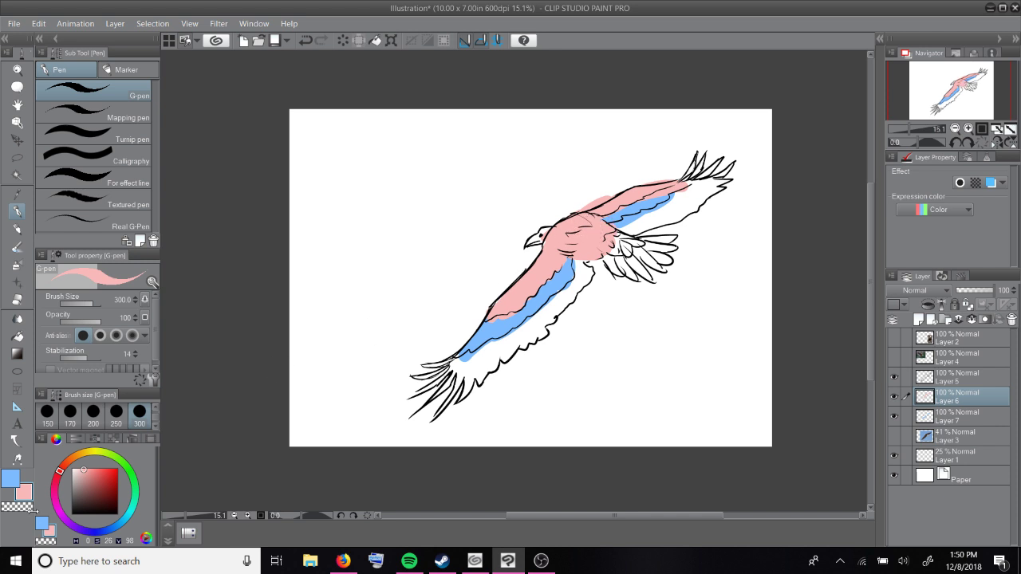
# Step: Add a new layer beneath the blue one and paint both wings' outer flight feathers and the tail base bright green
pyautogui.click(12, 480)
pyautogui.click(954, 421)
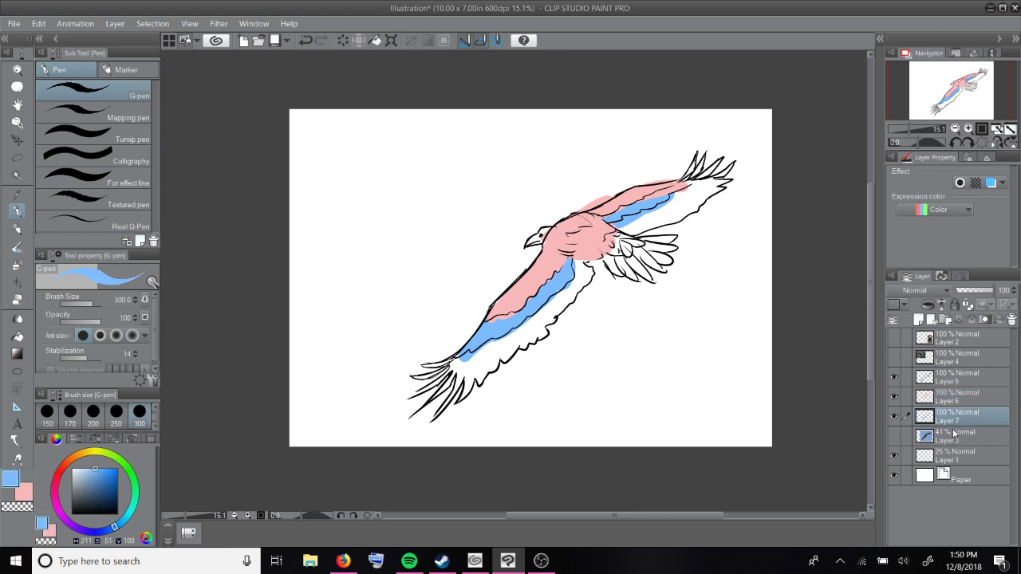
pyautogui.click(954, 433)
pyautogui.click(919, 320)
pyautogui.click(101, 453)
pyautogui.moveTo(103, 473); pyautogui.dragTo(102, 469)
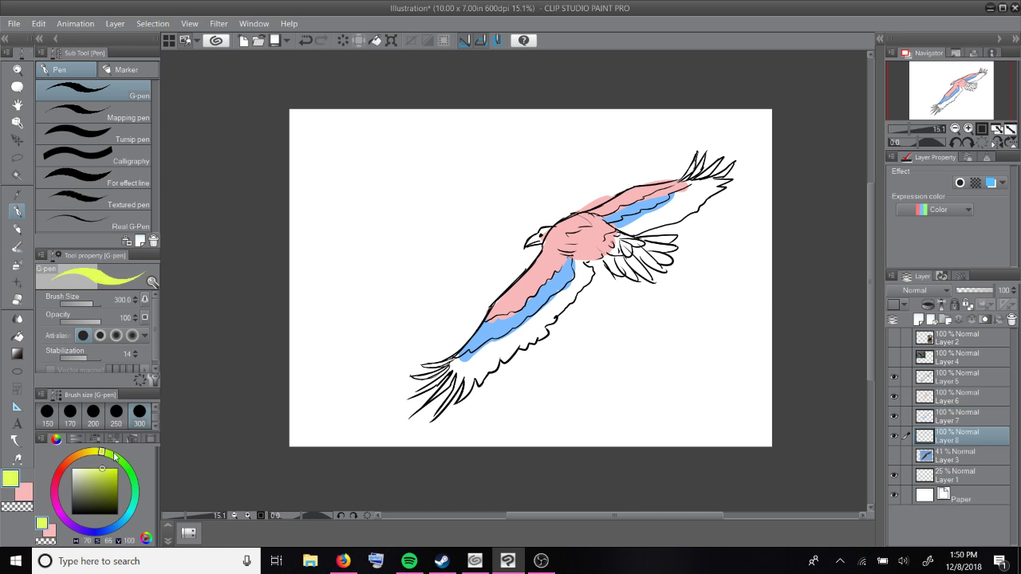
pyautogui.click(115, 456)
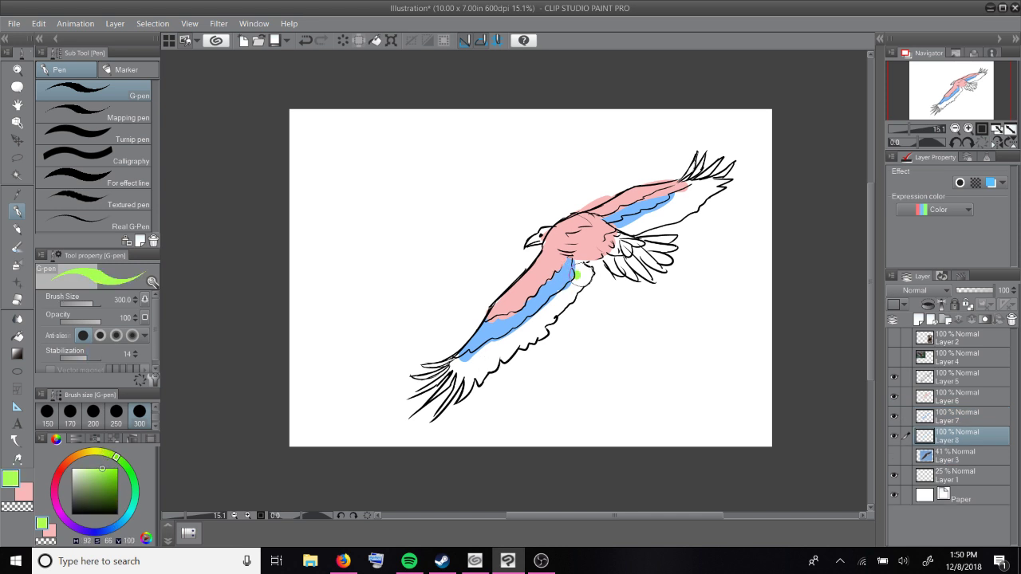
pyautogui.moveTo(576, 275)
pyautogui.mouseDown()
pyautogui.moveTo(529, 332)
pyautogui.moveTo(538, 321)
pyautogui.moveTo(535, 339)
pyautogui.moveTo(496, 351)
pyautogui.moveTo(461, 394)
pyautogui.moveTo(477, 357)
pyautogui.moveTo(450, 408)
pyautogui.moveTo(467, 365)
pyautogui.moveTo(436, 397)
pyautogui.mouseUp()
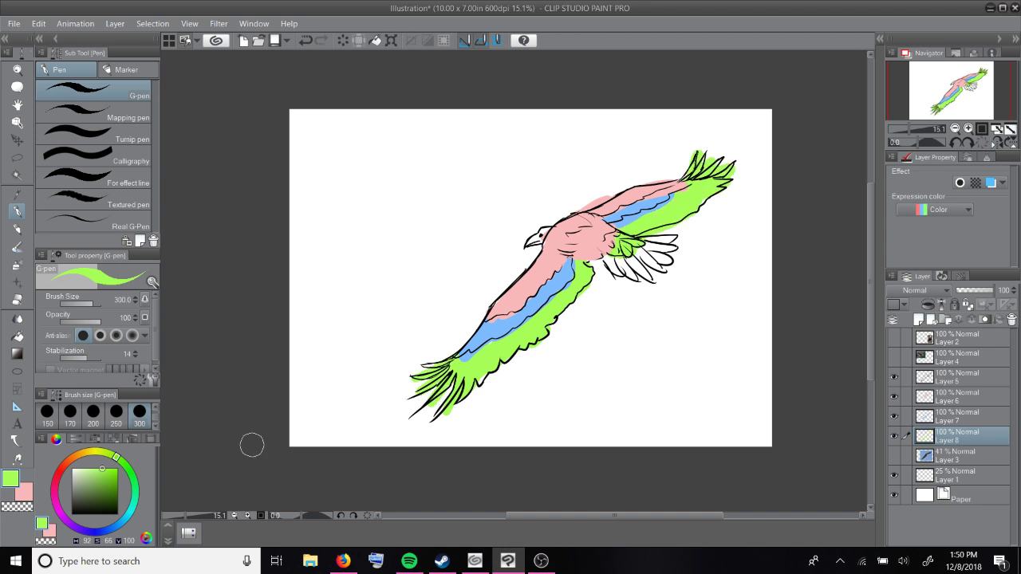
# Step: Paint the fanned tail feathers reddish brown on a new layer beneath the green one
pyautogui.click(17, 194)
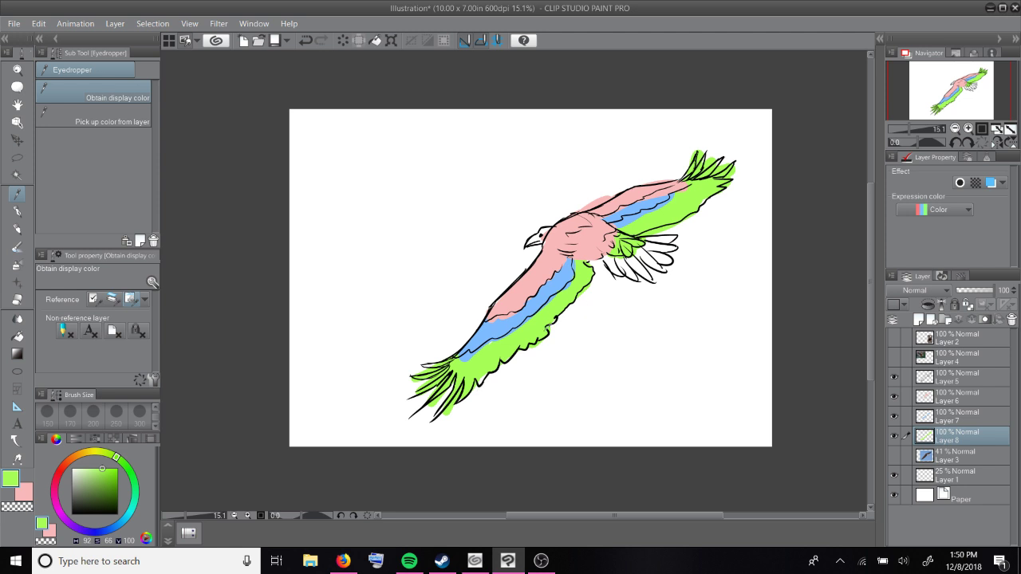
pyautogui.click(64, 465)
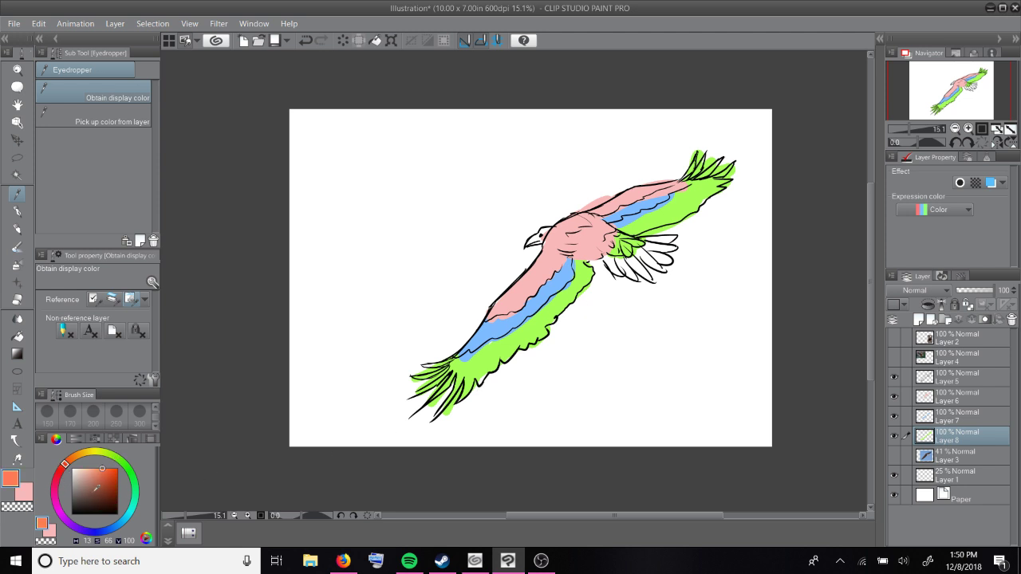
pyautogui.click(105, 481)
pyautogui.click(18, 212)
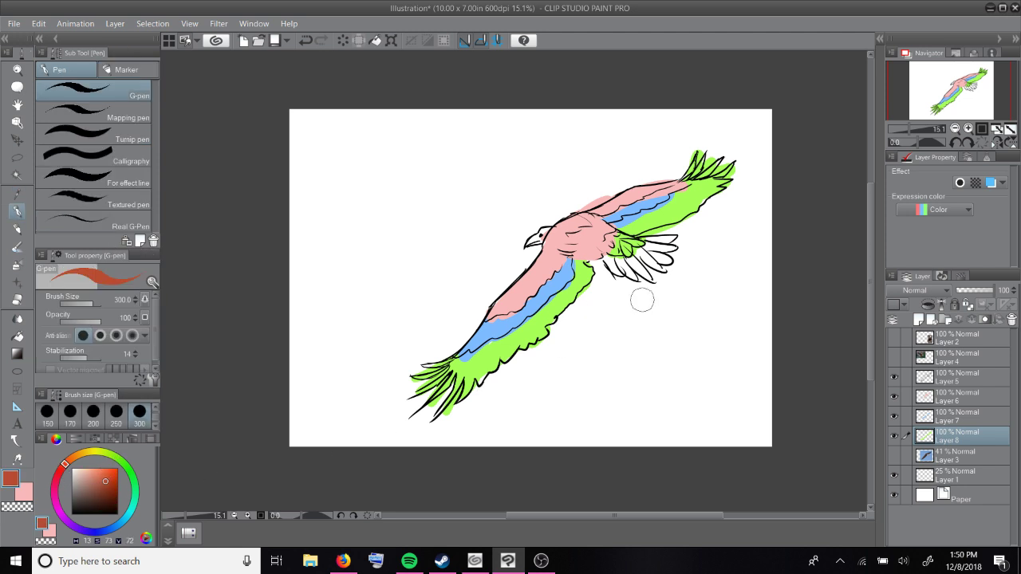
pyautogui.click(946, 452)
pyautogui.click(920, 322)
pyautogui.moveTo(590, 263)
pyautogui.mouseDown()
pyautogui.moveTo(643, 277)
pyautogui.moveTo(654, 251)
pyautogui.moveTo(638, 239)
pyautogui.moveTo(667, 256)
pyautogui.moveTo(670, 238)
pyautogui.moveTo(664, 248)
pyautogui.mouseUp()
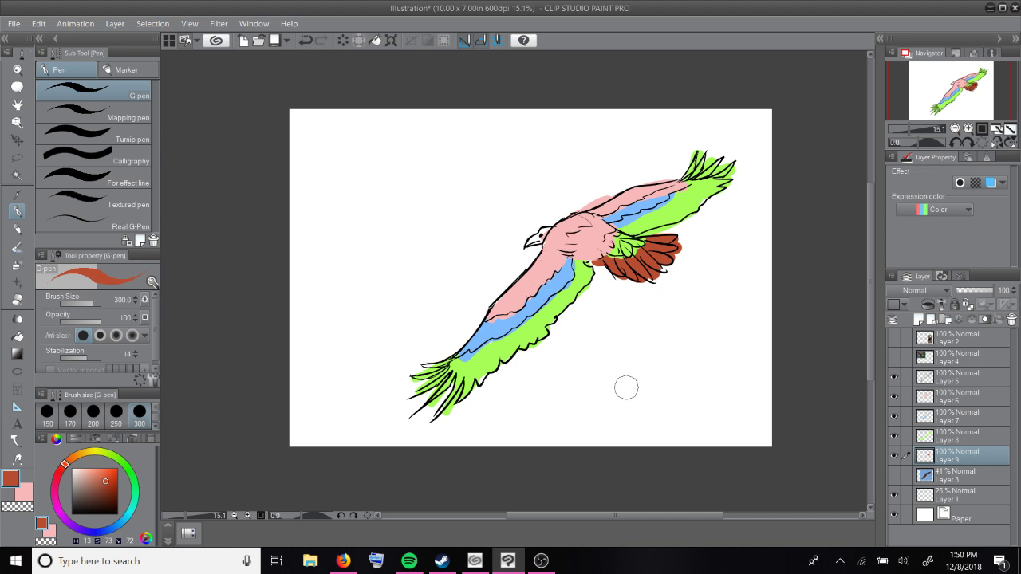
pyautogui.click(893, 359)
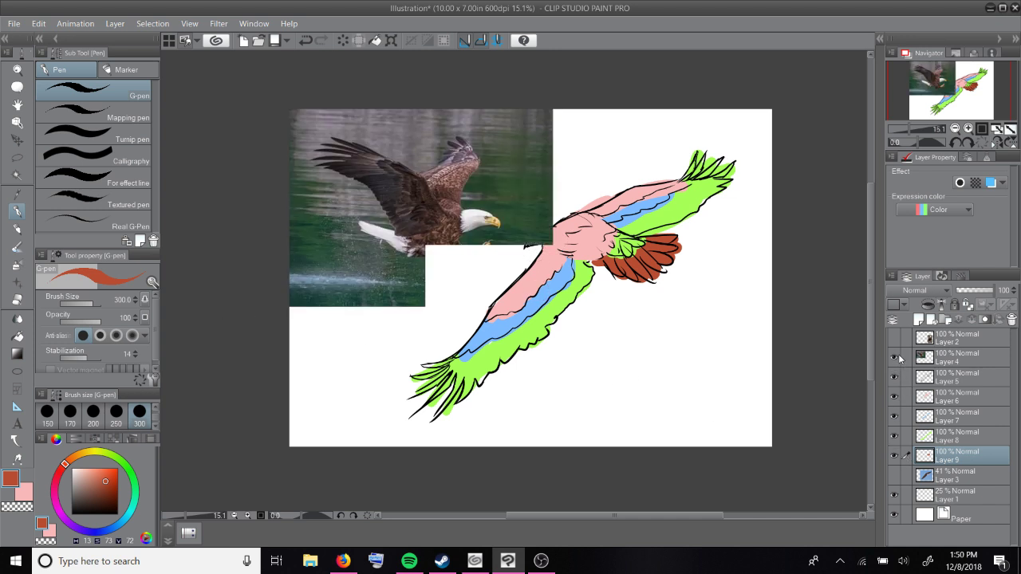
pyautogui.click(946, 361)
pyautogui.click(895, 359)
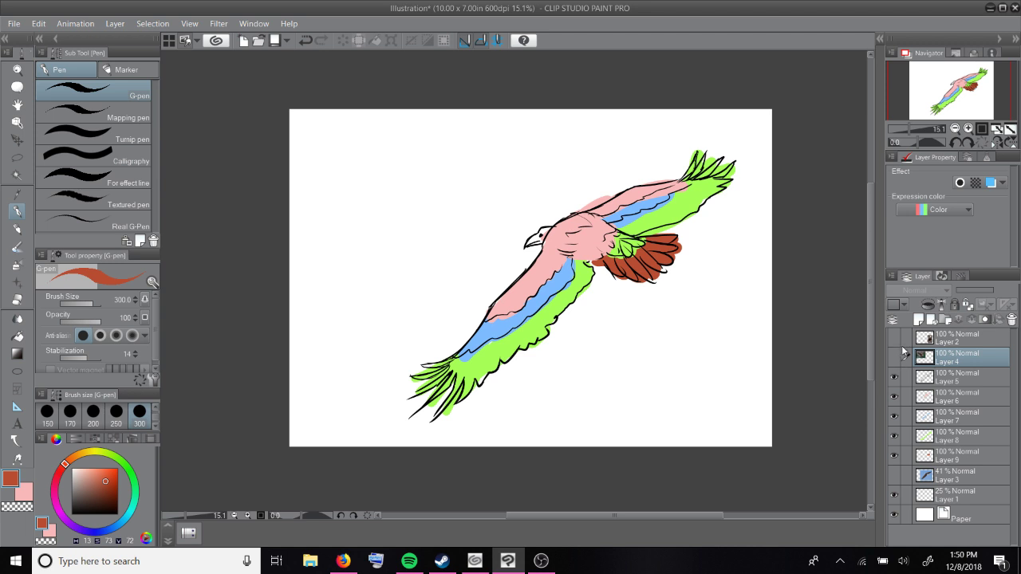
# Step: Show the perched bald eagle photo layer, lower its opacity to 37%, and add a new layer above it
pyautogui.click(894, 338)
pyautogui.click(949, 342)
pyautogui.click(972, 292)
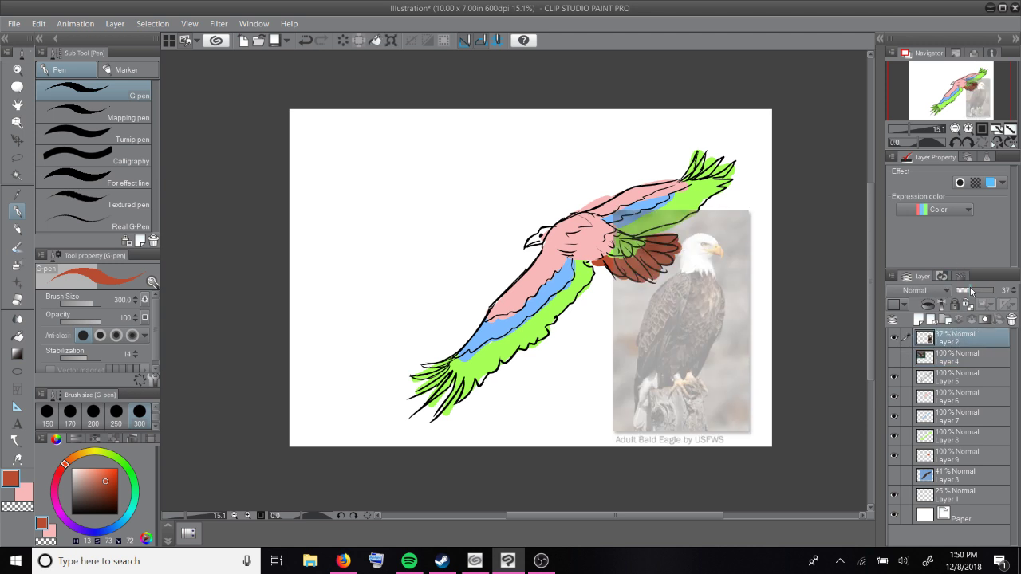
pyautogui.click(919, 320)
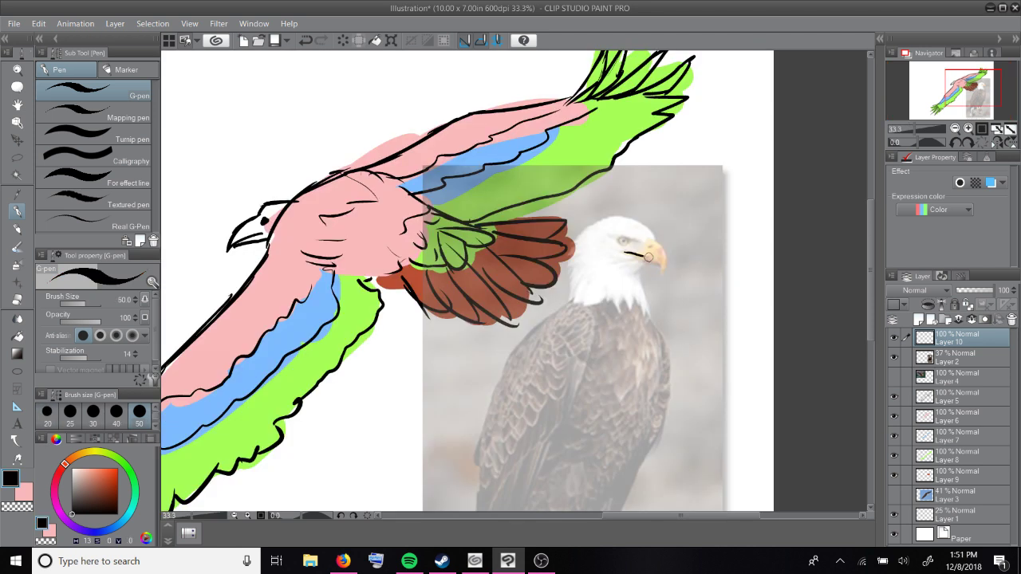
# Step: Trace the perched eagle's head in black with a size 50 G-pen, including the eye, hooked beak, crown and ragged neck feathers
pyautogui.moveTo(643, 254)
pyautogui.mouseDown()
pyautogui.moveTo(661, 275)
pyautogui.moveTo(671, 252)
pyautogui.moveTo(648, 236)
pyautogui.moveTo(620, 254)
pyautogui.moveTo(616, 237)
pyautogui.moveTo(618, 246)
pyautogui.moveTo(626, 237)
pyautogui.mouseUp()
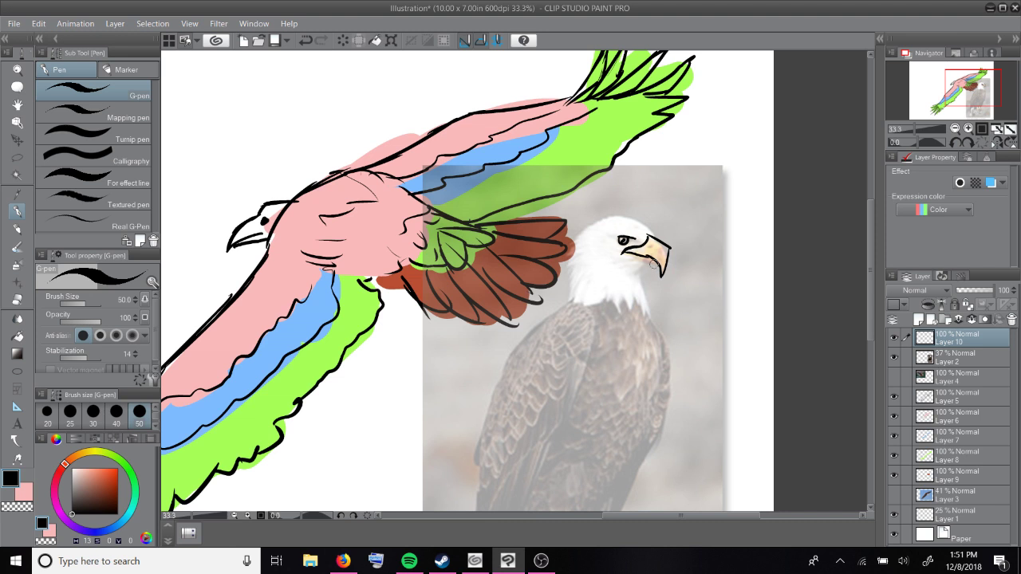
pyautogui.moveTo(622, 254)
pyautogui.mouseDown()
pyautogui.moveTo(656, 265)
pyautogui.moveTo(640, 276)
pyautogui.moveTo(639, 264)
pyautogui.moveTo(652, 267)
pyautogui.moveTo(636, 276)
pyautogui.moveTo(652, 313)
pyautogui.moveTo(641, 316)
pyautogui.moveTo(635, 300)
pyautogui.moveTo(622, 310)
pyautogui.moveTo(569, 302)
pyautogui.mouseUp()
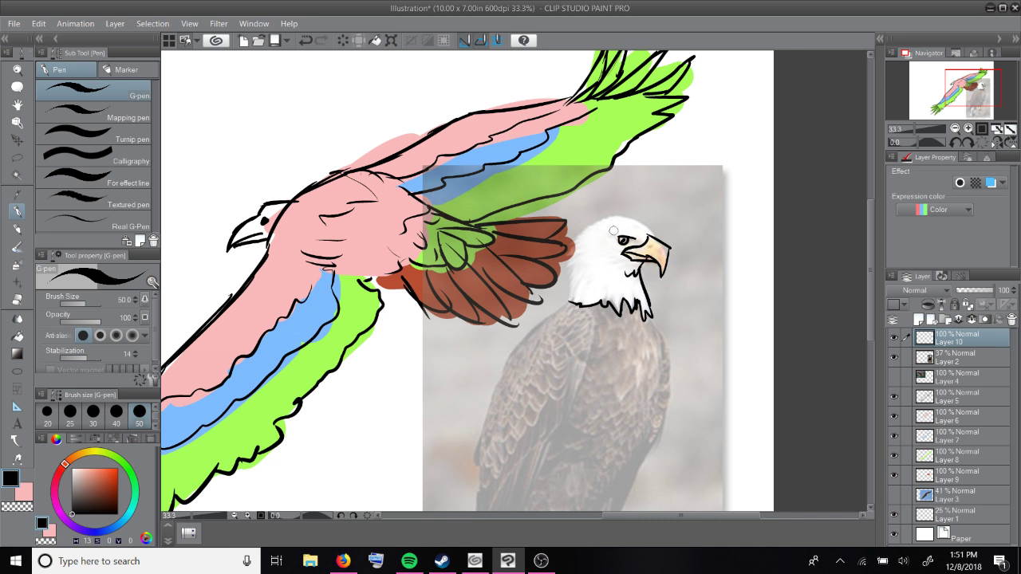
pyautogui.moveTo(651, 237); pyautogui.dragTo(620, 210)
# Step: Trace the outline of the perched eagle's folded wing from the neck down to its pointed tip
pyautogui.moveTo(624, 210)
pyautogui.mouseDown()
pyautogui.moveTo(567, 304)
pyautogui.moveTo(629, 227)
pyautogui.moveTo(666, 228)
pyautogui.moveTo(637, 315)
pyautogui.moveTo(608, 339)
pyautogui.mouseUp()
pyautogui.moveTo(628, 297); pyautogui.dragTo(608, 337)
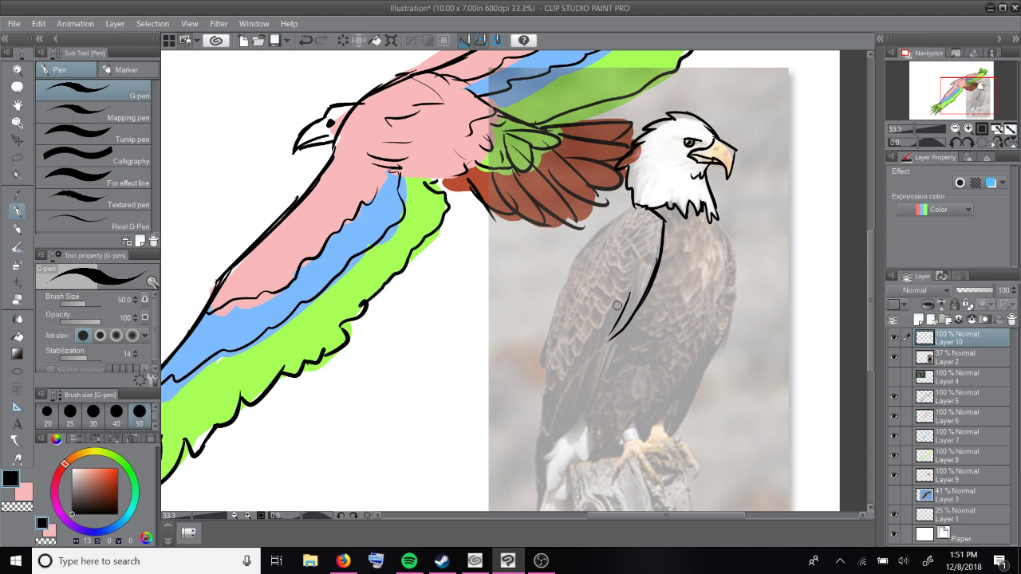
pyautogui.moveTo(627, 311); pyautogui.dragTo(539, 452)
pyautogui.moveTo(633, 207)
pyautogui.mouseDown()
pyautogui.moveTo(568, 261)
pyautogui.moveTo(539, 321)
pyautogui.mouseUp()
pyautogui.moveTo(552, 308)
pyautogui.mouseDown()
pyautogui.moveTo(533, 335)
pyautogui.moveTo(541, 323)
pyautogui.moveTo(530, 368)
pyautogui.moveTo(538, 438)
pyautogui.mouseUp()
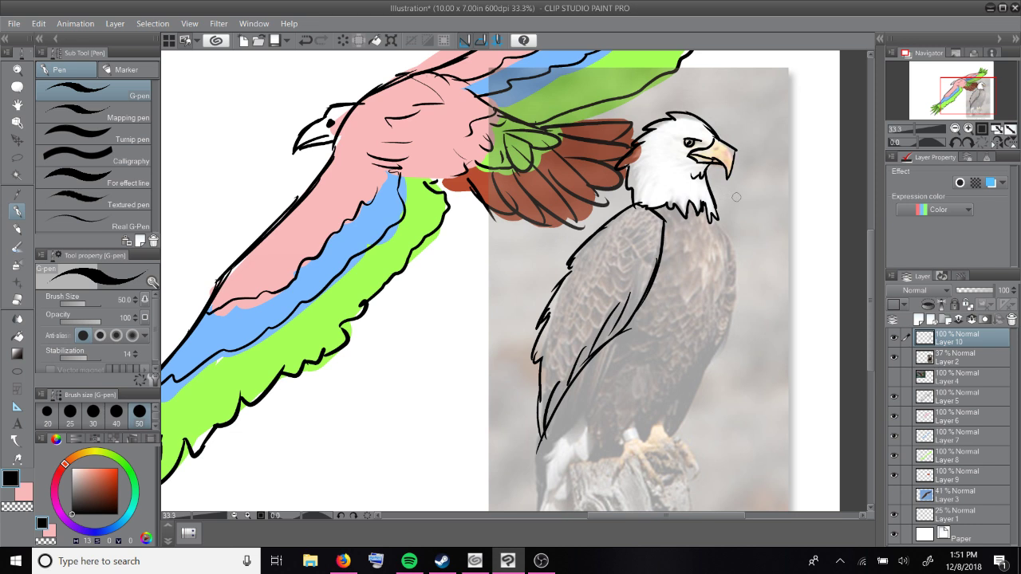
# Step: Draw the long overlapping flight feathers along the lower edge of the folded wing
pyautogui.scroll(2, 737, 197)
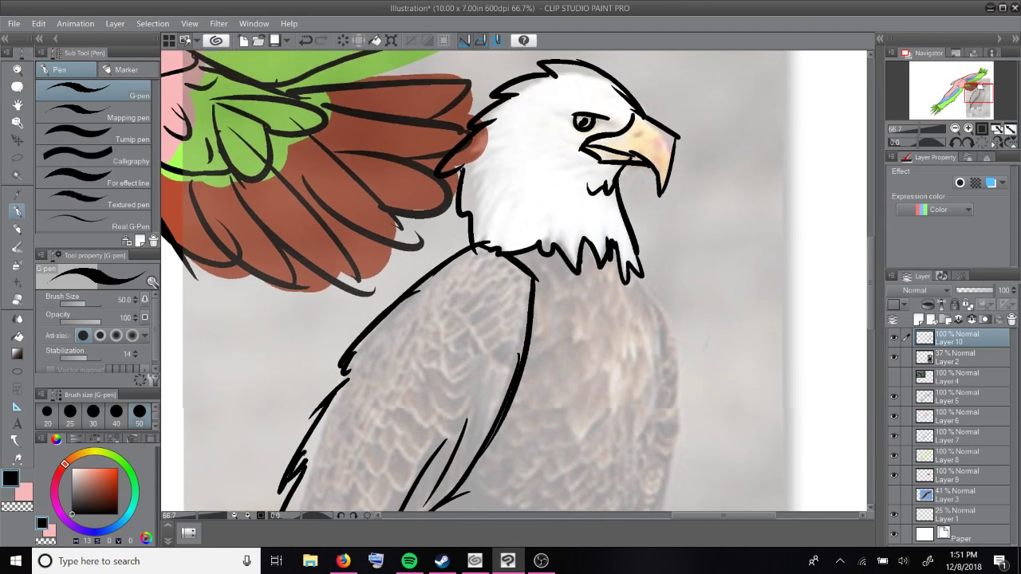
pyautogui.moveTo(514, 279); pyautogui.dragTo(478, 345)
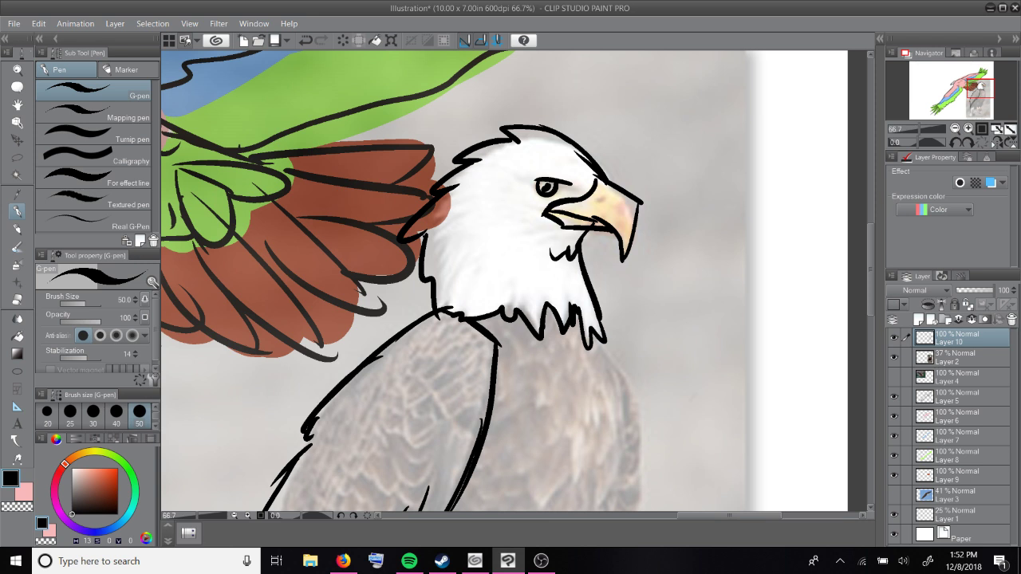
pyautogui.scroll(-2, 705, 72)
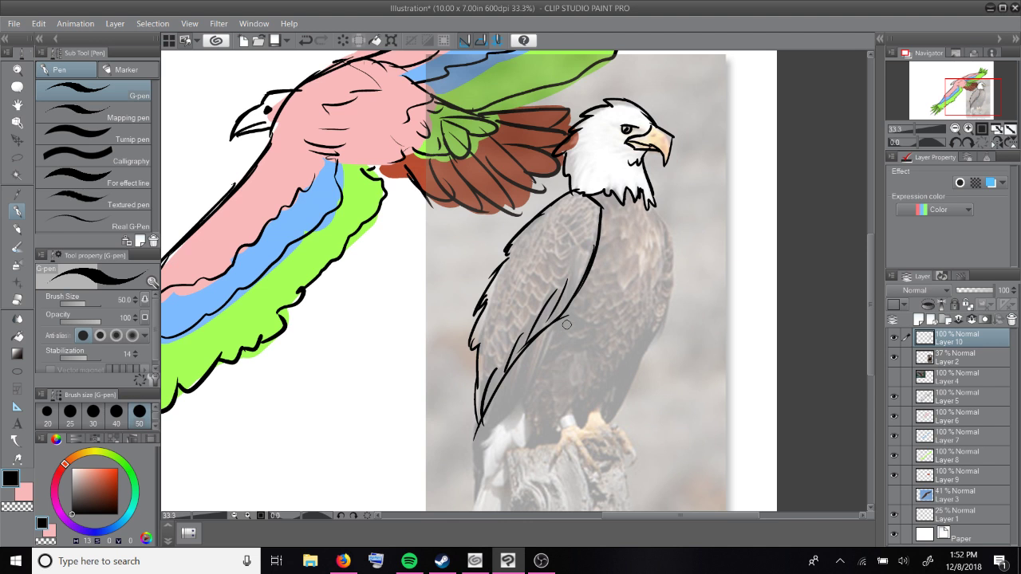
pyautogui.moveTo(561, 321); pyautogui.dragTo(514, 405)
pyautogui.moveTo(533, 348); pyautogui.dragTo(508, 418)
pyautogui.moveTo(508, 374)
pyautogui.mouseDown()
pyautogui.moveTo(493, 433)
pyautogui.moveTo(511, 414)
pyautogui.moveTo(488, 440)
pyautogui.moveTo(480, 428)
pyautogui.moveTo(482, 471)
pyautogui.mouseUp()
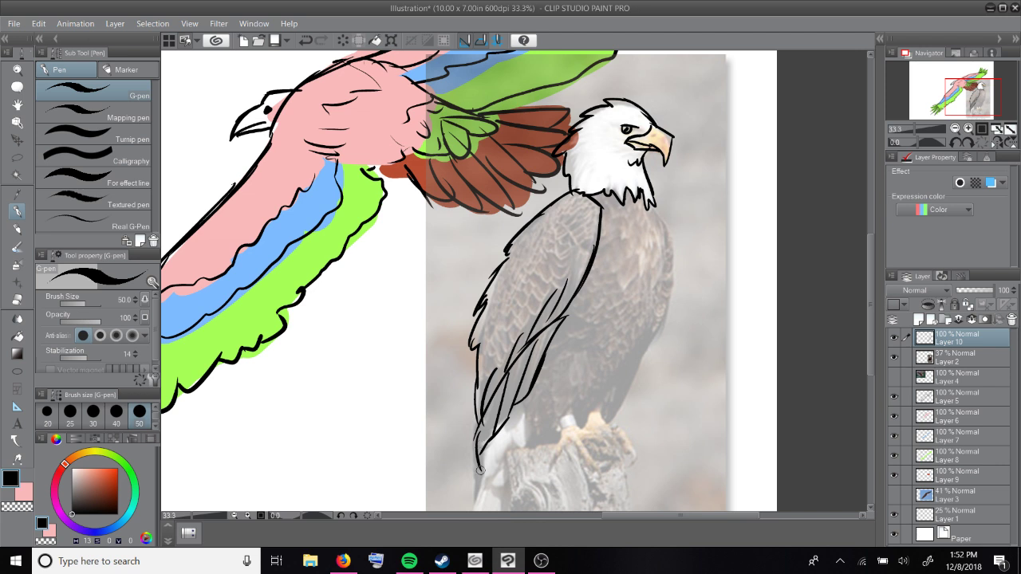
# Step: Switch to Firefox to check the bald eagle image results, return to Clip Studio Paint, and undo the stray pen stroke
pyautogui.hotkey('alt', 'Tab')
pyautogui.click(219, 11)
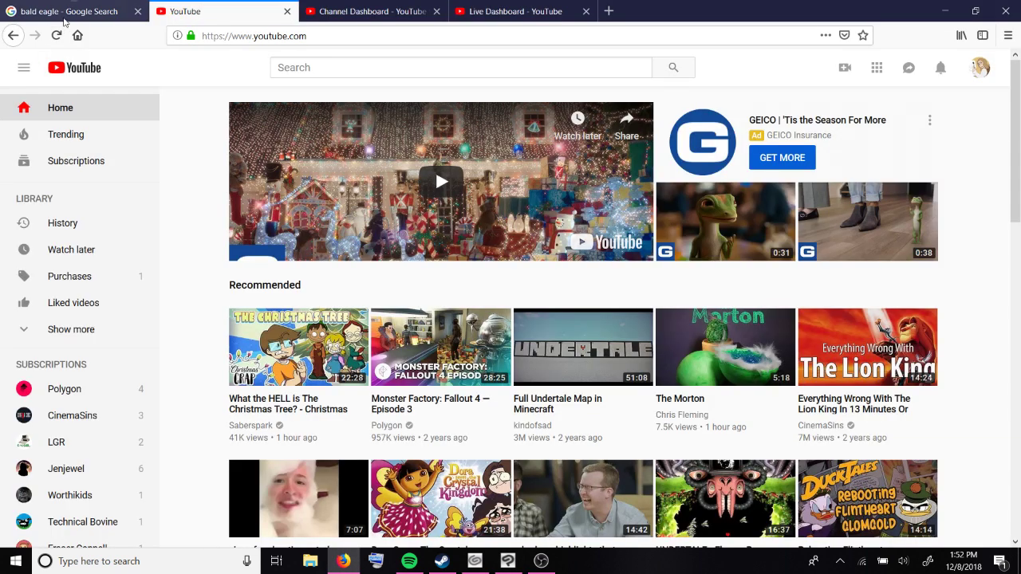
pyautogui.click(63, 16)
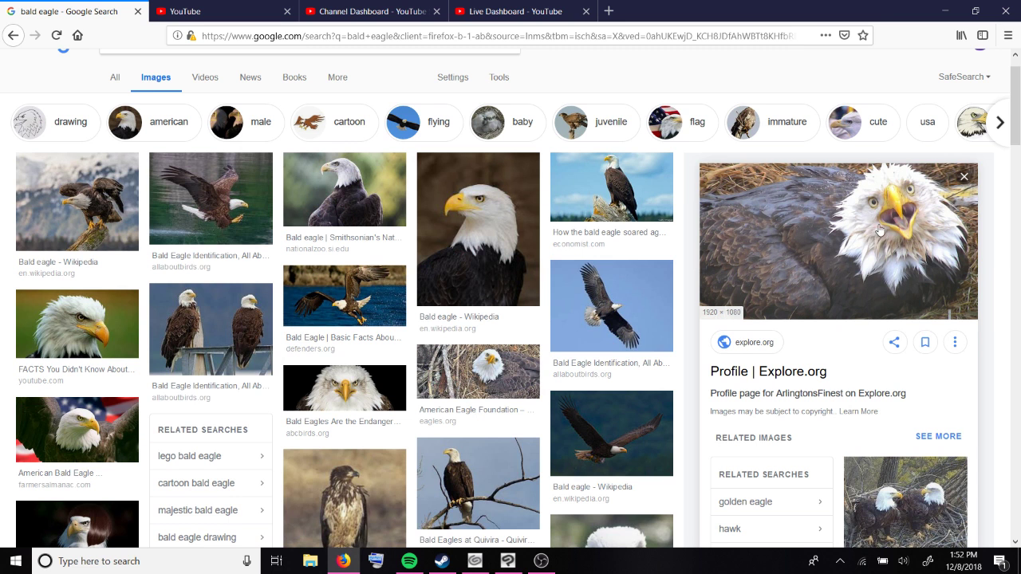
pyautogui.click(511, 561)
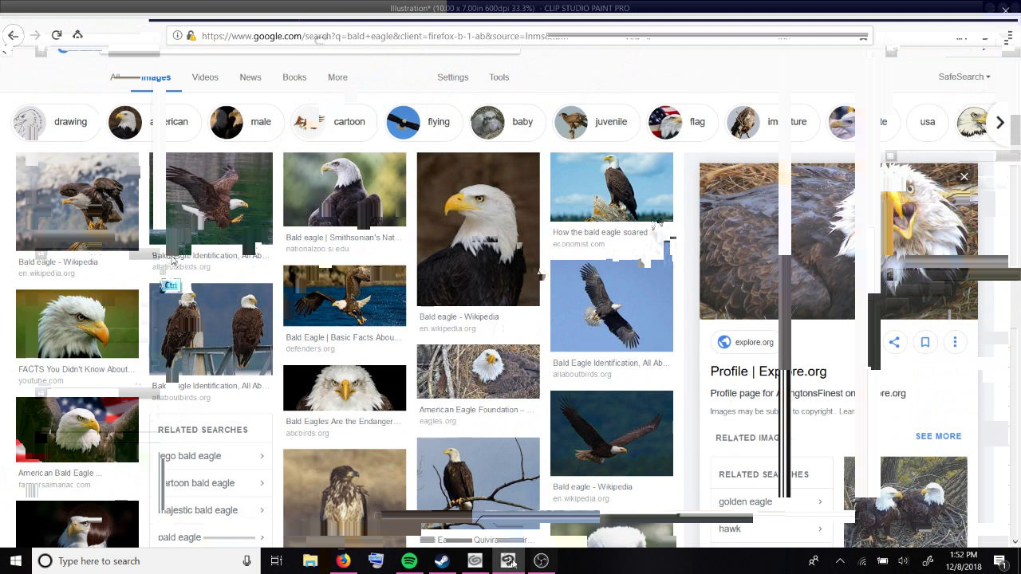
pyautogui.moveTo(617, 302)
pyautogui.mouseDown()
pyautogui.moveTo(653, 265)
pyautogui.moveTo(689, 290)
pyautogui.moveTo(651, 318)
pyautogui.moveTo(643, 363)
pyautogui.mouseUp()
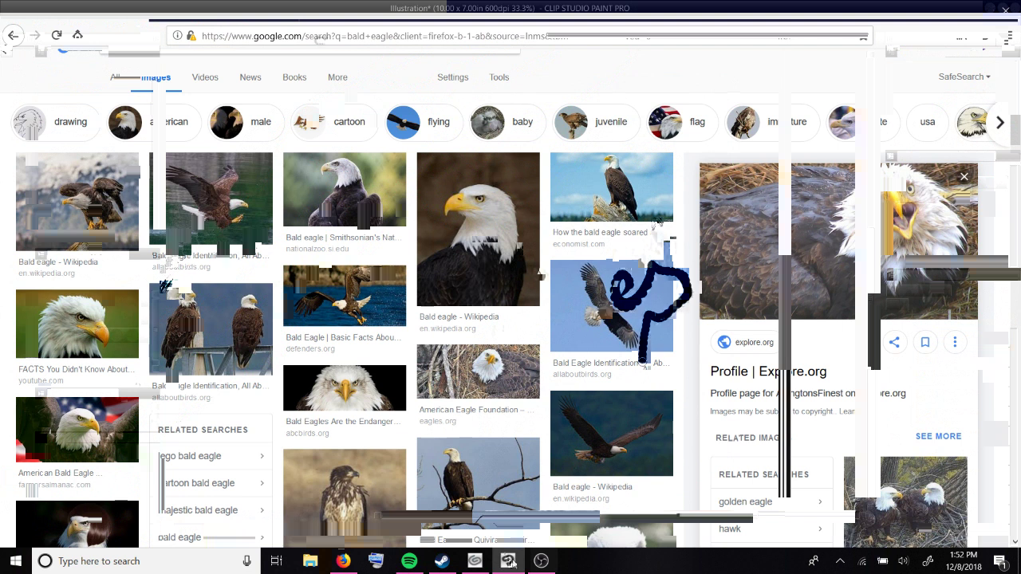
pyautogui.hotkey('ctrl', 'z')
pyautogui.click(510, 561)
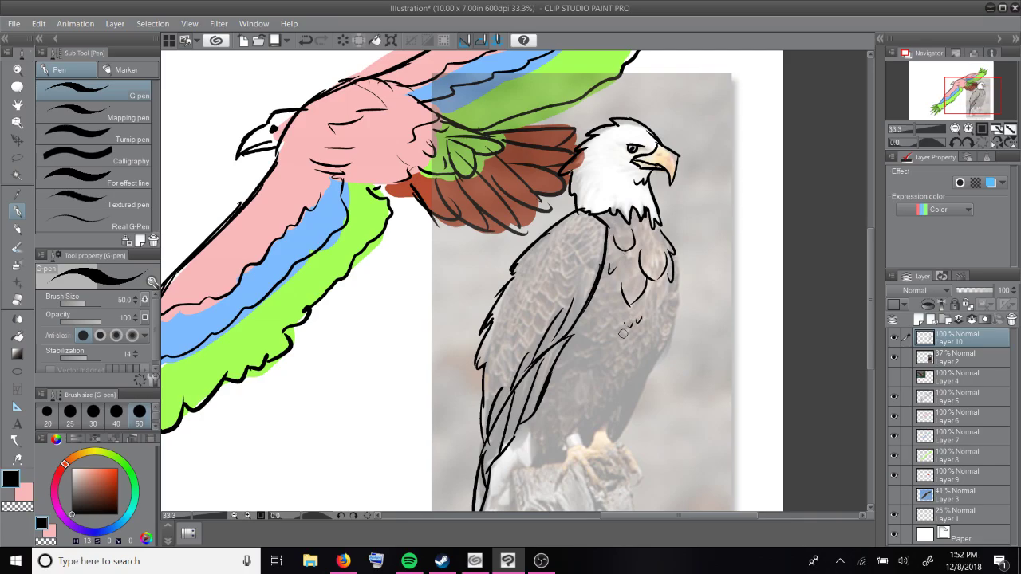
# Step: Draw pointed feather shapes and short feather marks across the perched eagle's chest
pyautogui.moveTo(634, 343)
pyautogui.mouseDown()
pyautogui.moveTo(638, 351)
pyautogui.moveTo(597, 339)
pyautogui.moveTo(596, 367)
pyautogui.mouseUp()
pyautogui.moveTo(619, 286); pyautogui.dragTo(603, 288)
pyautogui.moveTo(667, 299); pyautogui.dragTo(636, 325)
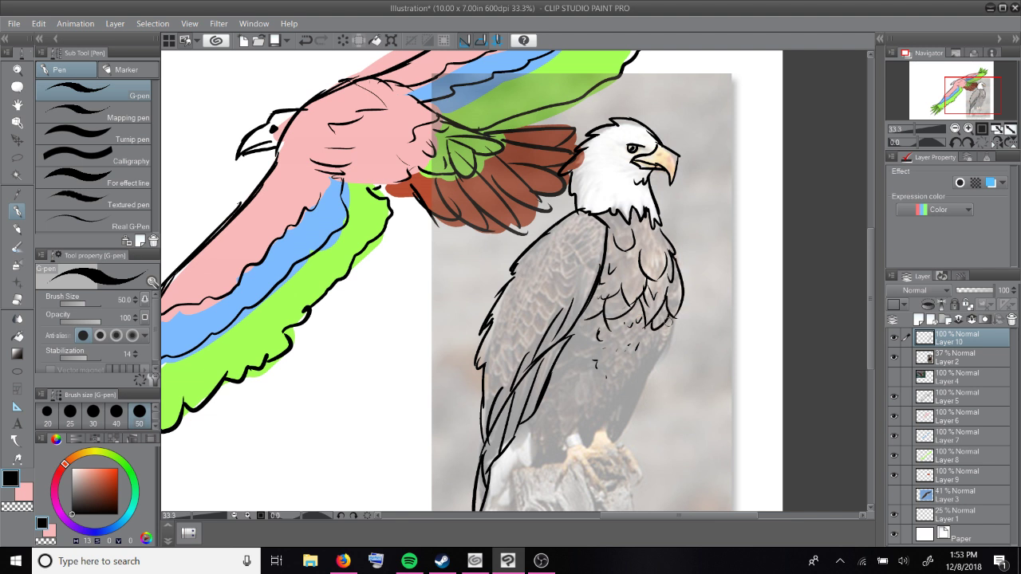
# Step: Trace the perched eagle's belly outline down toward the feet, and erase the lower stretch of that line
pyautogui.moveTo(672, 317); pyautogui.dragTo(633, 390)
pyautogui.moveTo(652, 354)
pyautogui.mouseDown()
pyautogui.moveTo(607, 411)
pyautogui.moveTo(627, 393)
pyautogui.moveTo(563, 432)
pyautogui.moveTo(571, 430)
pyautogui.moveTo(563, 456)
pyautogui.moveTo(533, 469)
pyautogui.mouseUp()
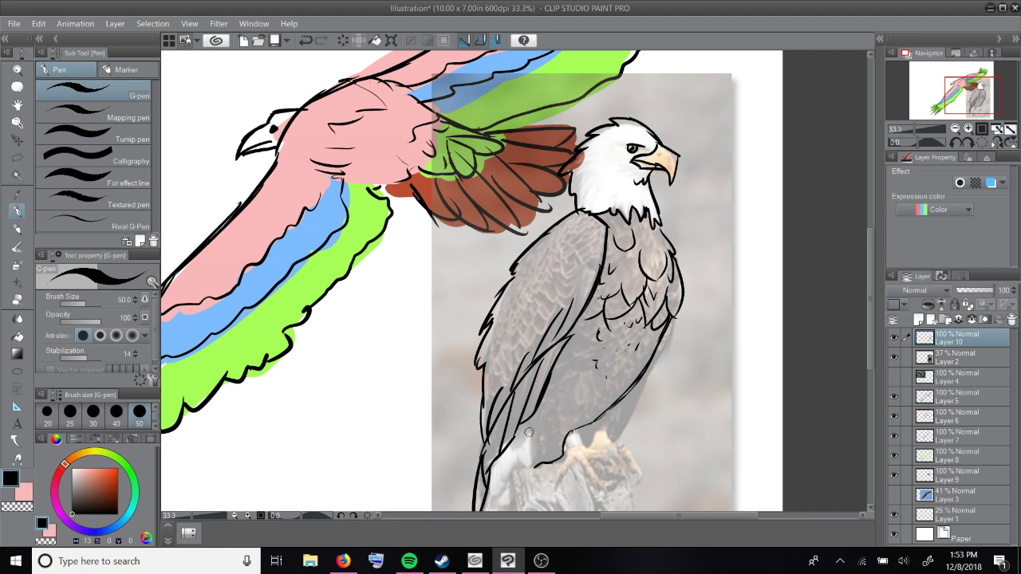
pyautogui.moveTo(528, 432); pyautogui.dragTo(535, 470)
pyautogui.click(16, 300)
pyautogui.moveTo(603, 415)
pyautogui.mouseDown()
pyautogui.moveTo(575, 436)
pyautogui.moveTo(548, 469)
pyautogui.moveTo(540, 428)
pyautogui.mouseUp()
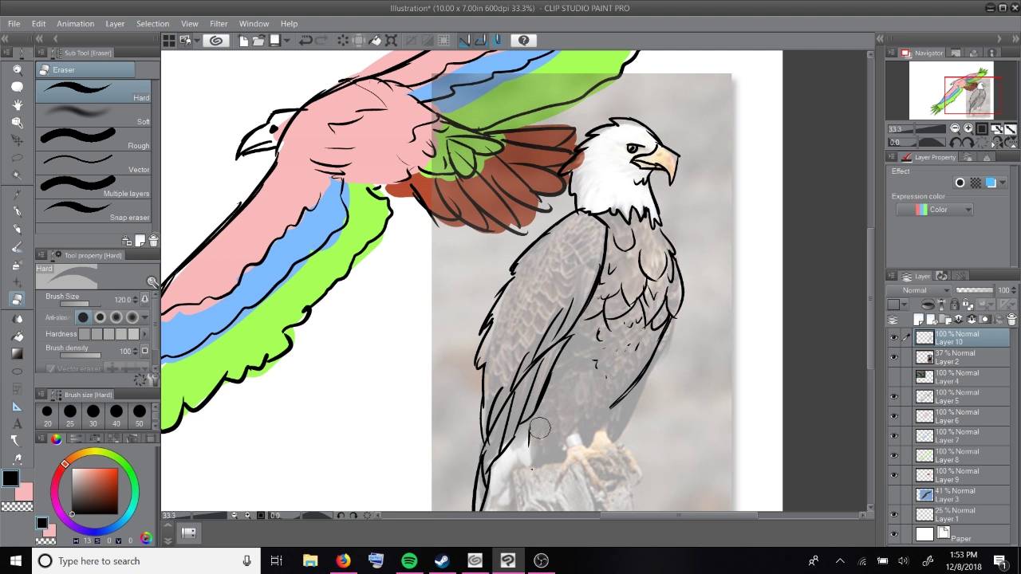
# Step: Trace the perched eagle's feathered legs and both feet with their toes and curved talons using the G-pen
pyautogui.click(17, 210)
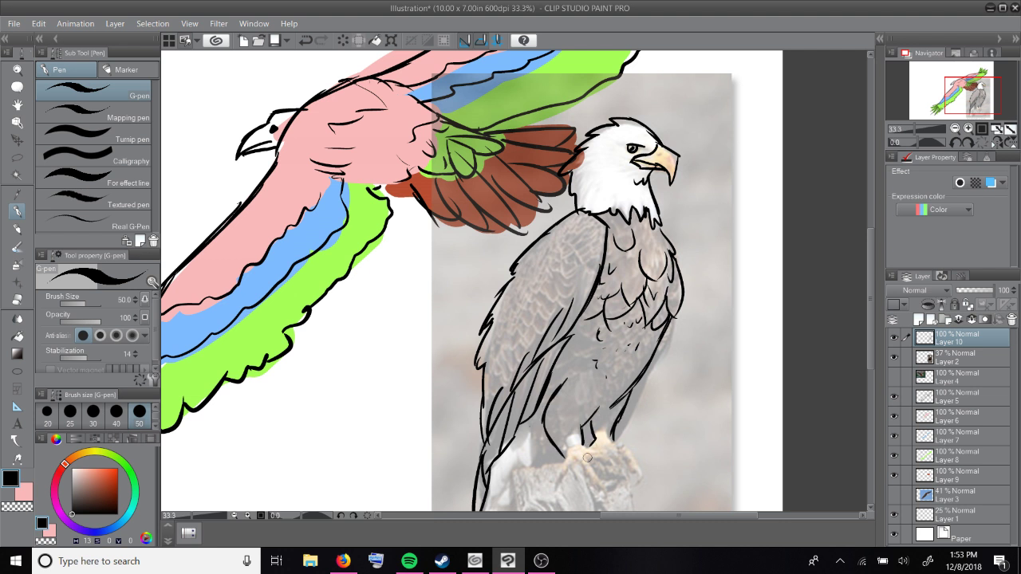
pyautogui.moveTo(584, 443); pyautogui.dragTo(627, 471)
pyautogui.moveTo(627, 476)
pyautogui.mouseDown()
pyautogui.moveTo(589, 461)
pyautogui.moveTo(609, 486)
pyautogui.moveTo(605, 500)
pyautogui.moveTo(595, 487)
pyautogui.moveTo(607, 481)
pyautogui.moveTo(578, 464)
pyautogui.moveTo(561, 467)
pyautogui.moveTo(578, 467)
pyautogui.moveTo(559, 486)
pyautogui.moveTo(560, 472)
pyautogui.moveTo(552, 480)
pyautogui.moveTo(578, 433)
pyautogui.moveTo(561, 459)
pyautogui.mouseUp()
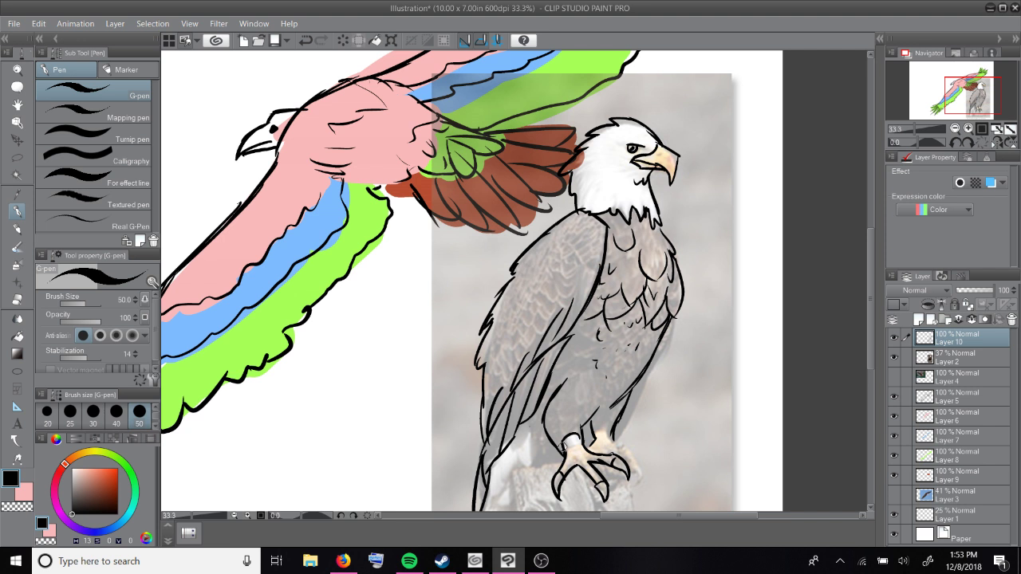
# Step: Draw the feathers behind the legs and the long tail feathers extending over the photo's lower edge
pyautogui.hotkey('ctrl', '-')
pyautogui.moveTo(390, 465); pyautogui.dragTo(436, 389)
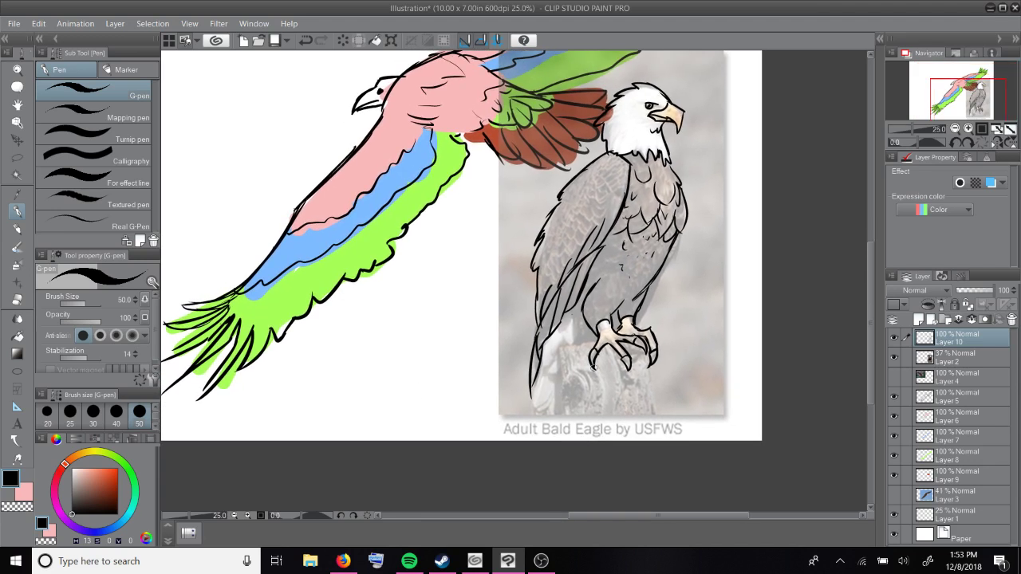
pyautogui.moveTo(615, 352); pyautogui.dragTo(586, 372)
pyautogui.moveTo(573, 330)
pyautogui.mouseDown()
pyautogui.moveTo(545, 344)
pyautogui.moveTo(554, 371)
pyautogui.moveTo(584, 339)
pyautogui.moveTo(582, 371)
pyautogui.moveTo(572, 366)
pyautogui.moveTo(520, 416)
pyautogui.mouseUp()
pyautogui.moveTo(539, 373)
pyautogui.mouseDown()
pyautogui.moveTo(520, 418)
pyautogui.moveTo(503, 411)
pyautogui.moveTo(511, 419)
pyautogui.mouseUp()
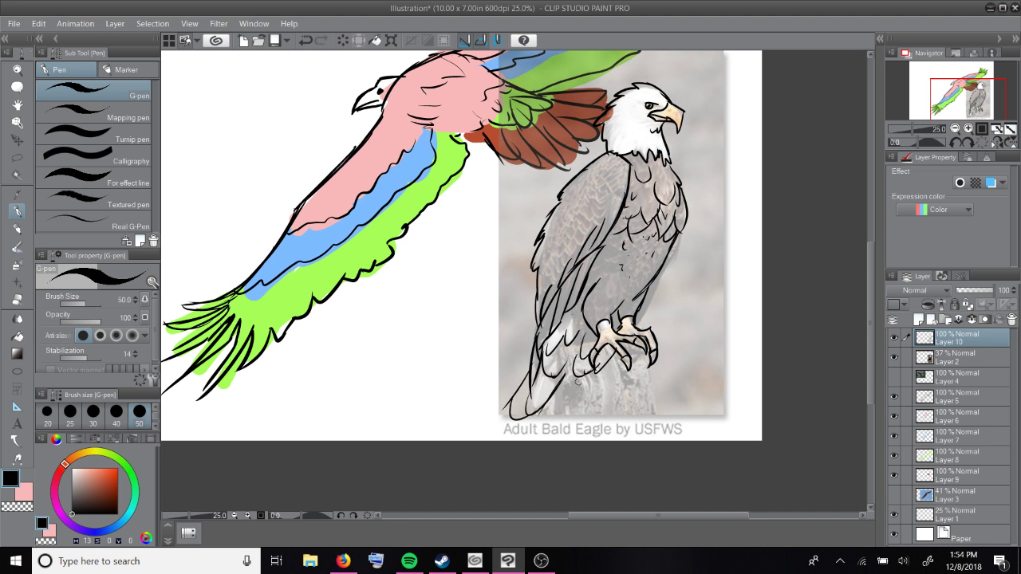
pyautogui.moveTo(585, 371)
pyautogui.mouseDown()
pyautogui.moveTo(542, 426)
pyautogui.moveTo(478, 441)
pyautogui.moveTo(594, 407)
pyautogui.moveTo(544, 440)
pyautogui.mouseUp()
pyautogui.moveTo(580, 421); pyautogui.dragTo(518, 444)
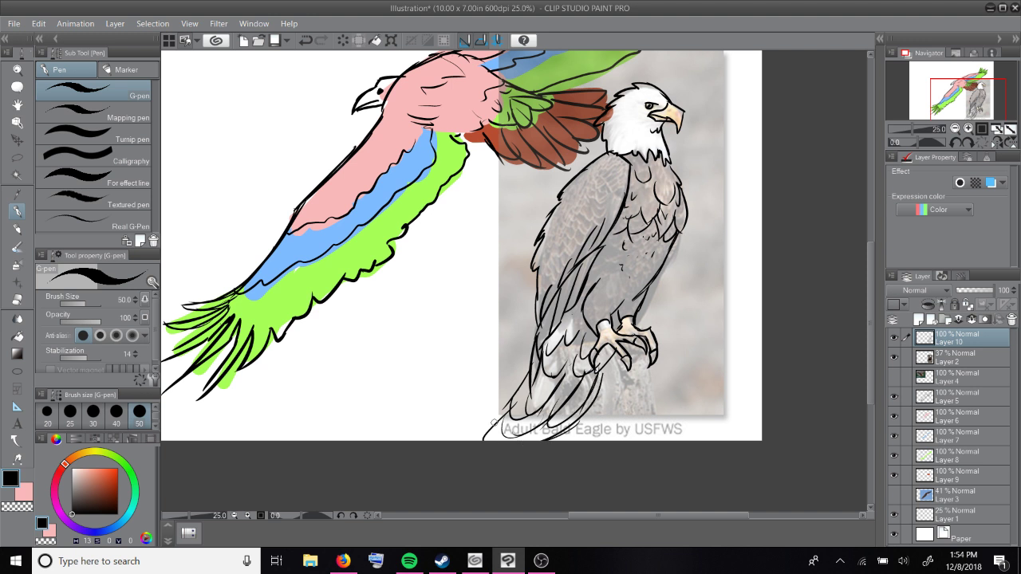
# Step: Hide the perched eagle photo and paint the folded wing's upper feathers pink on a new layer beneath the line art, with a size 300 G-pen
pyautogui.moveTo(739, 333); pyautogui.dragTo(680, 397)
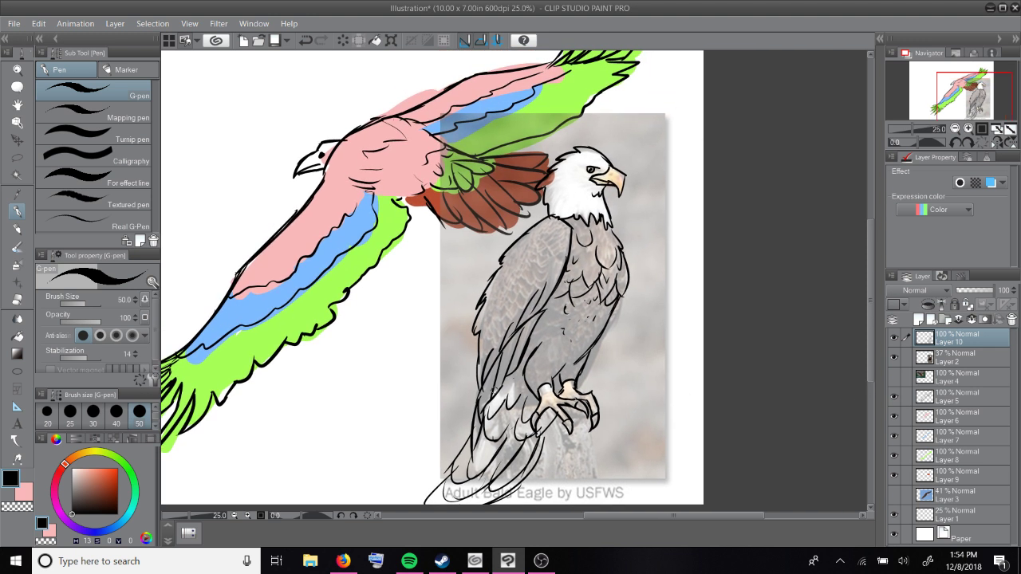
pyautogui.click(893, 358)
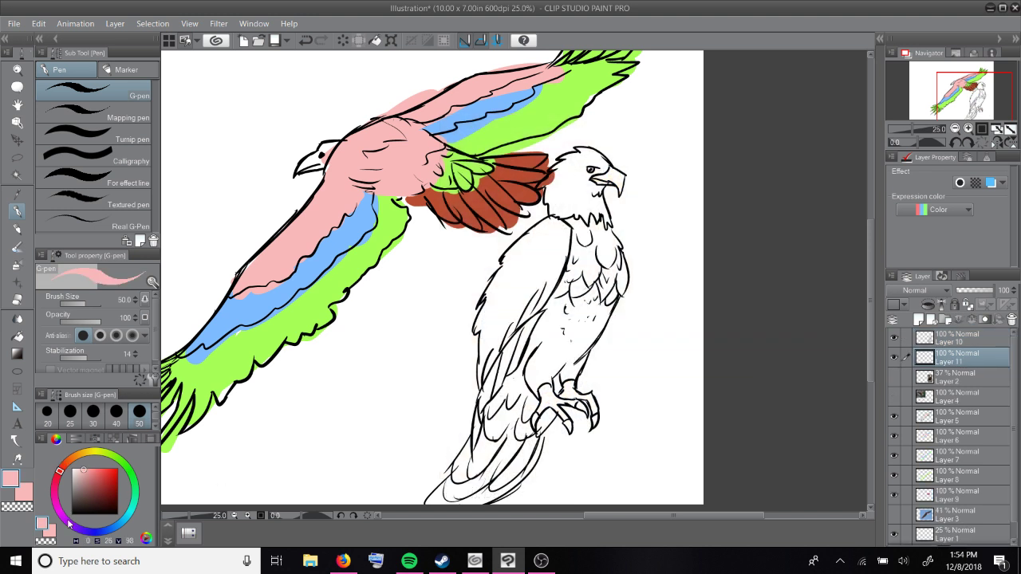
pyautogui.click(15, 250)
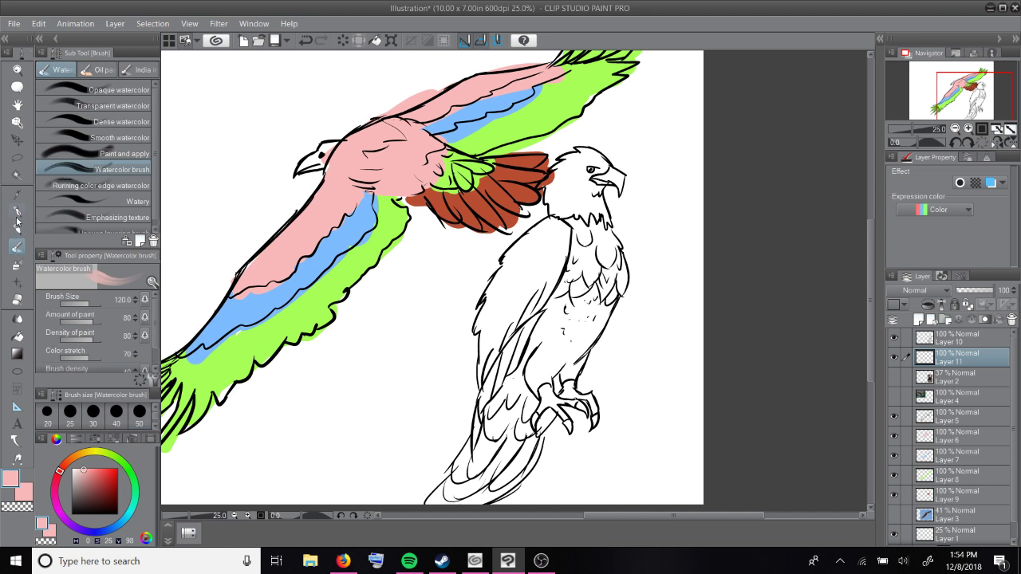
pyautogui.click(16, 217)
pyautogui.click(156, 428)
pyautogui.click(140, 413)
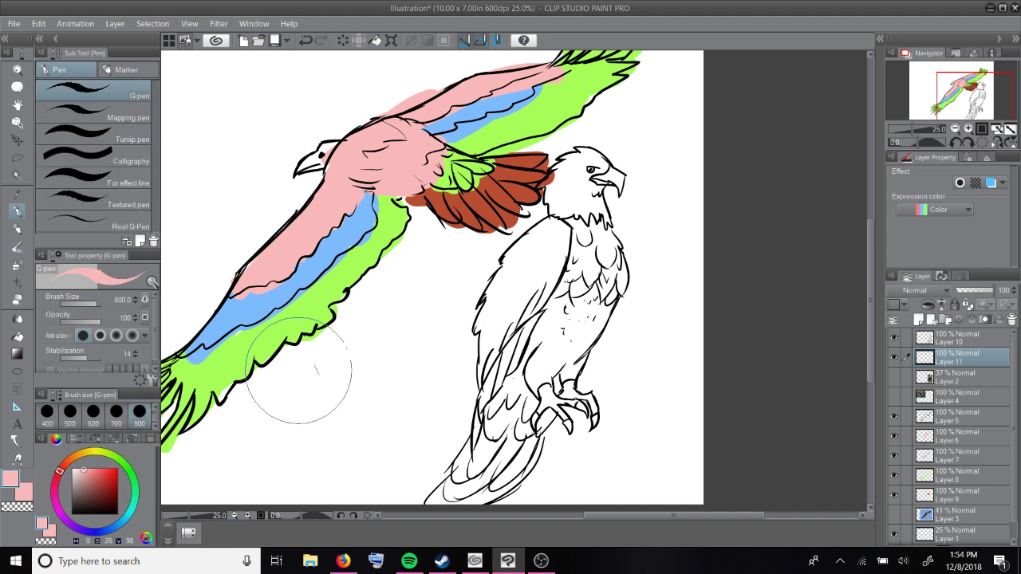
pyautogui.scroll(3, 111, 430)
pyautogui.click(139, 413)
pyautogui.moveTo(530, 268)
pyautogui.mouseDown()
pyautogui.moveTo(548, 248)
pyautogui.moveTo(548, 259)
pyautogui.moveTo(548, 247)
pyautogui.moveTo(520, 268)
pyautogui.moveTo(516, 288)
pyautogui.moveTo(532, 299)
pyautogui.moveTo(540, 272)
pyautogui.moveTo(508, 319)
pyautogui.moveTo(498, 317)
pyautogui.moveTo(496, 355)
pyautogui.moveTo(500, 327)
pyautogui.moveTo(544, 283)
pyautogui.moveTo(509, 323)
pyautogui.moveTo(496, 311)
pyautogui.moveTo(489, 367)
pyautogui.moveTo(504, 299)
pyautogui.moveTo(492, 313)
pyautogui.moveTo(516, 243)
pyautogui.mouseUp()
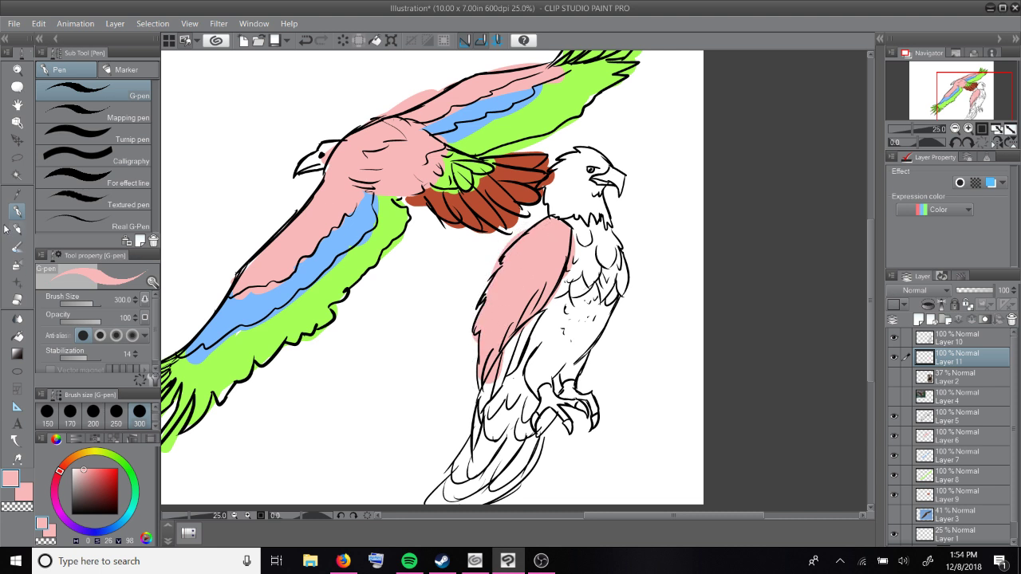
# Step: Sample the light blue from the flying eagle and paint the folded wing's middle feather row with it
pyautogui.click(17, 193)
pyautogui.click(246, 304)
pyautogui.click(17, 210)
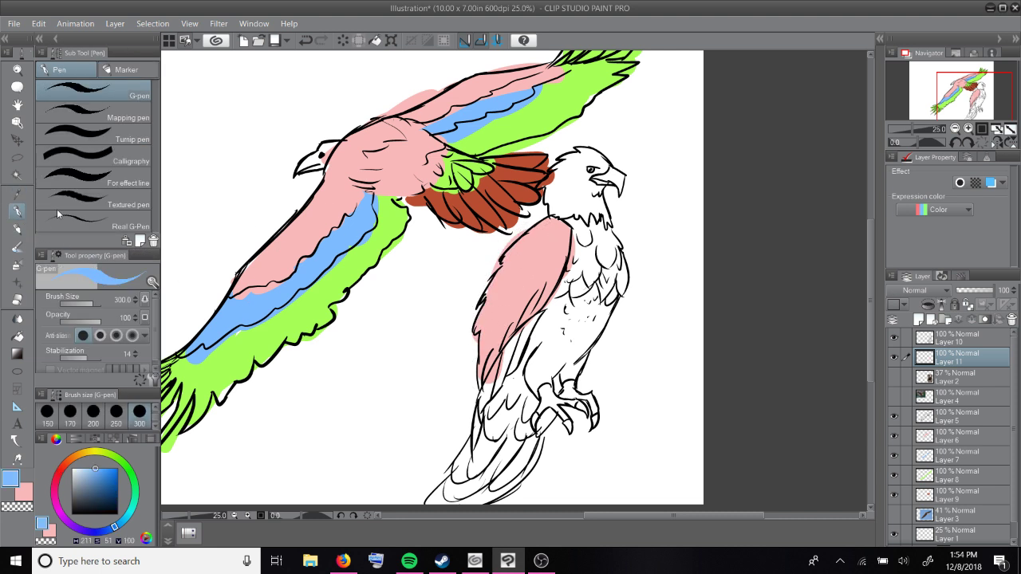
pyautogui.moveTo(564, 261)
pyautogui.mouseDown()
pyautogui.moveTo(540, 306)
pyautogui.moveTo(519, 325)
pyautogui.moveTo(540, 310)
pyautogui.moveTo(477, 385)
pyautogui.mouseUp()
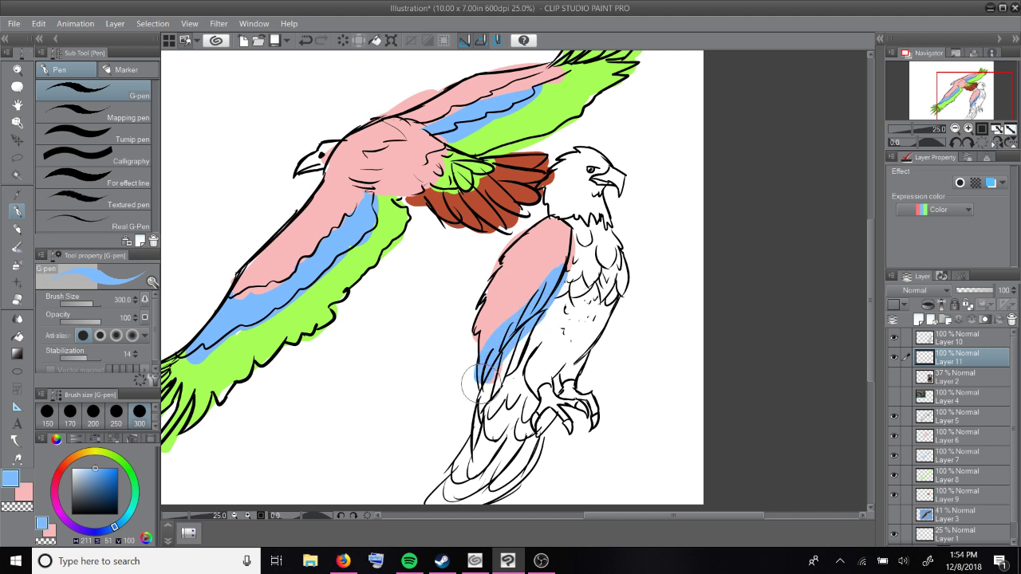
# Step: Paint the folded wing's long flight feathers in green sampled from the flying eagle, and the chest feathers light orange
pyautogui.click(17, 193)
pyautogui.click(296, 318)
pyautogui.click(17, 211)
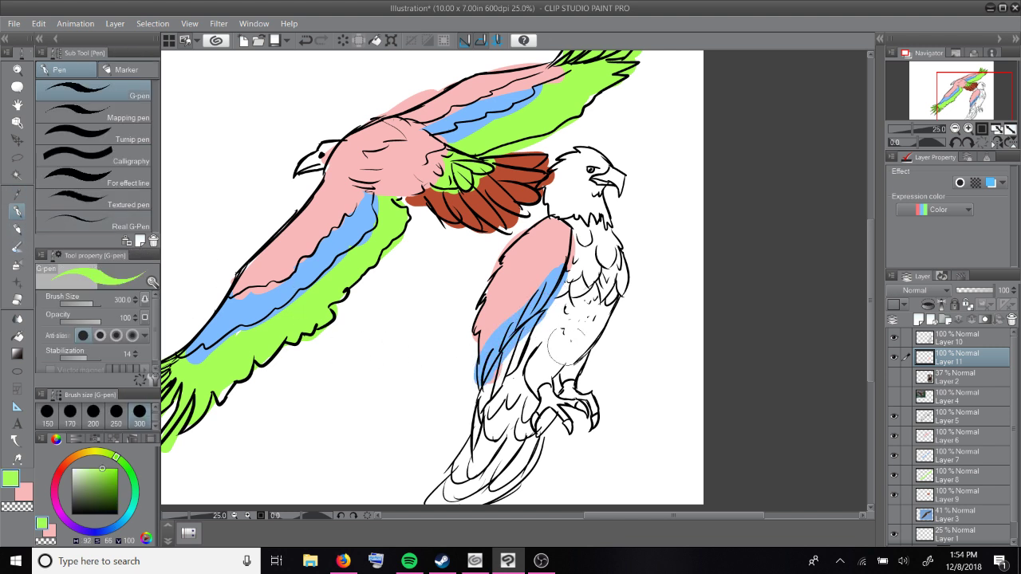
pyautogui.moveTo(520, 328)
pyautogui.mouseDown()
pyautogui.moveTo(514, 372)
pyautogui.moveTo(522, 351)
pyautogui.mouseUp()
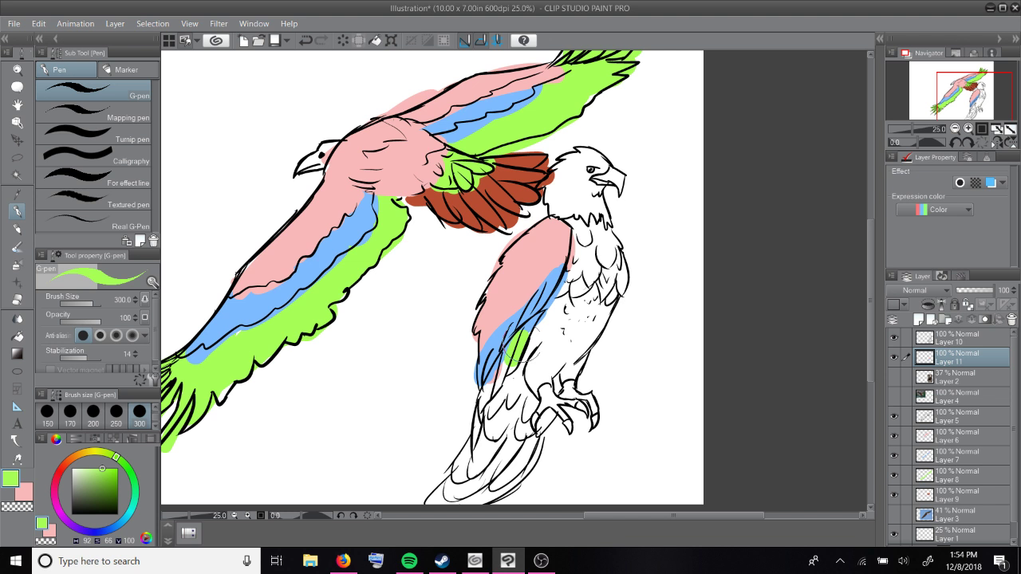
pyautogui.moveTo(584, 229)
pyautogui.mouseDown()
pyautogui.moveTo(618, 224)
pyautogui.moveTo(603, 242)
pyautogui.moveTo(625, 234)
pyautogui.moveTo(624, 286)
pyautogui.moveTo(609, 301)
pyautogui.moveTo(589, 278)
pyautogui.moveTo(597, 285)
pyautogui.moveTo(577, 303)
pyautogui.moveTo(608, 302)
pyautogui.mouseUp()
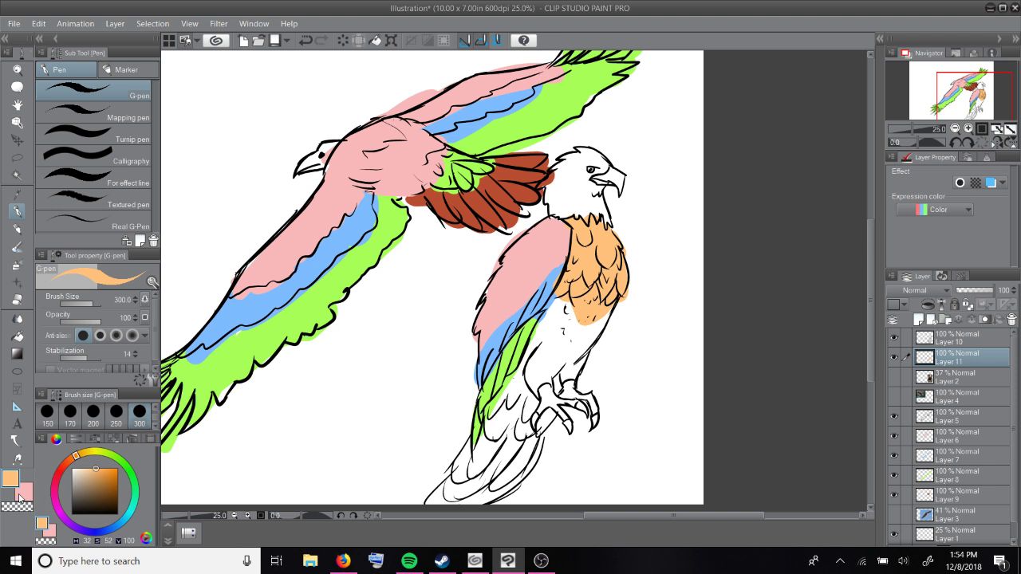
# Step: Paint the perched eagle's lower belly, thighs and under-tail feathers light purple with the size 300 G-pen
pyautogui.click(16, 196)
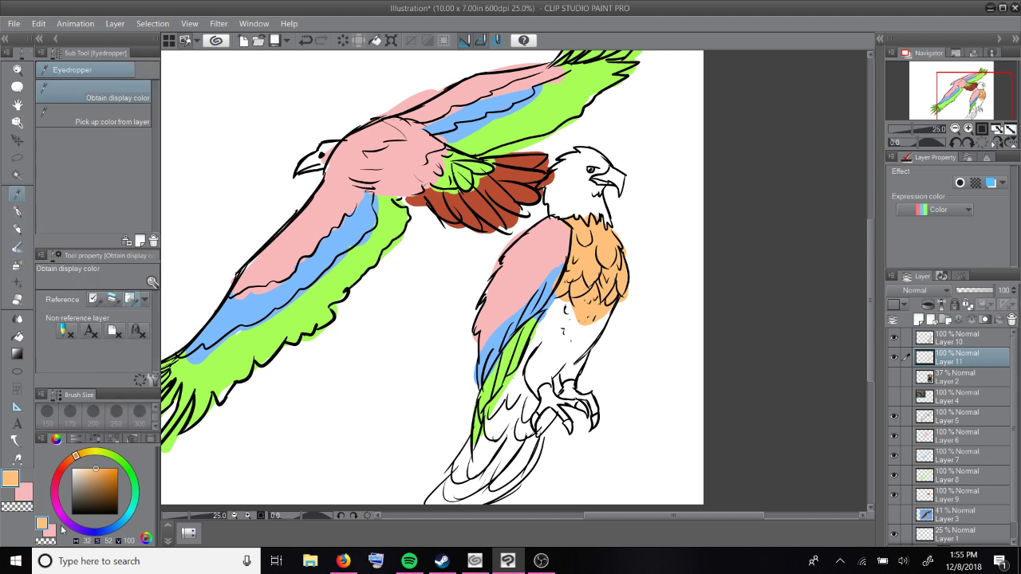
pyautogui.click(67, 509)
pyautogui.moveTo(95, 457)
pyautogui.mouseDown()
pyautogui.moveTo(87, 436)
pyautogui.moveTo(78, 474)
pyautogui.mouseUp()
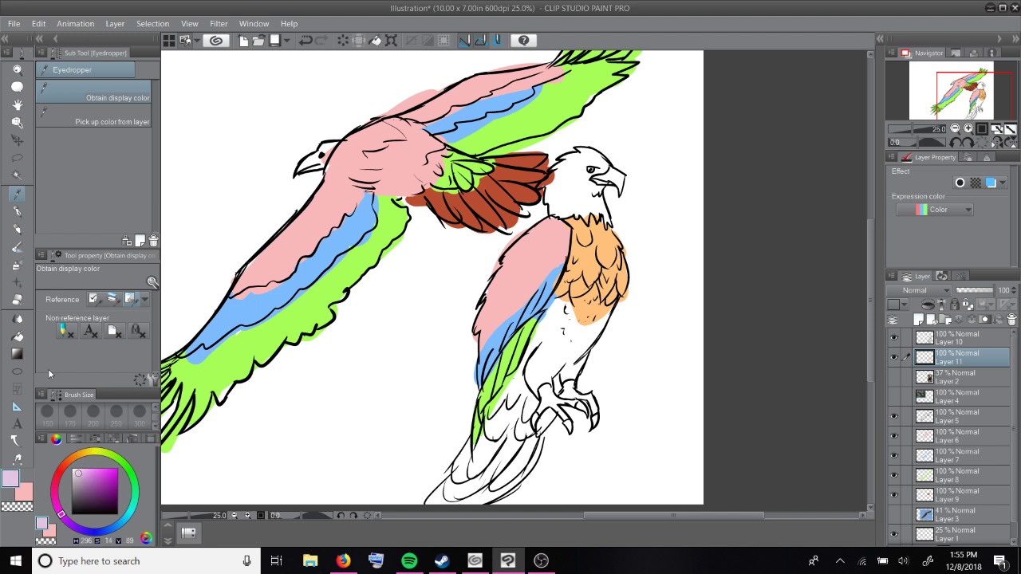
pyautogui.click(16, 213)
pyautogui.moveTo(613, 306)
pyautogui.mouseDown()
pyautogui.moveTo(566, 373)
pyautogui.moveTo(534, 369)
pyautogui.moveTo(526, 391)
pyautogui.moveTo(515, 383)
pyautogui.moveTo(503, 403)
pyautogui.moveTo(510, 415)
pyautogui.moveTo(576, 339)
pyautogui.mouseUp()
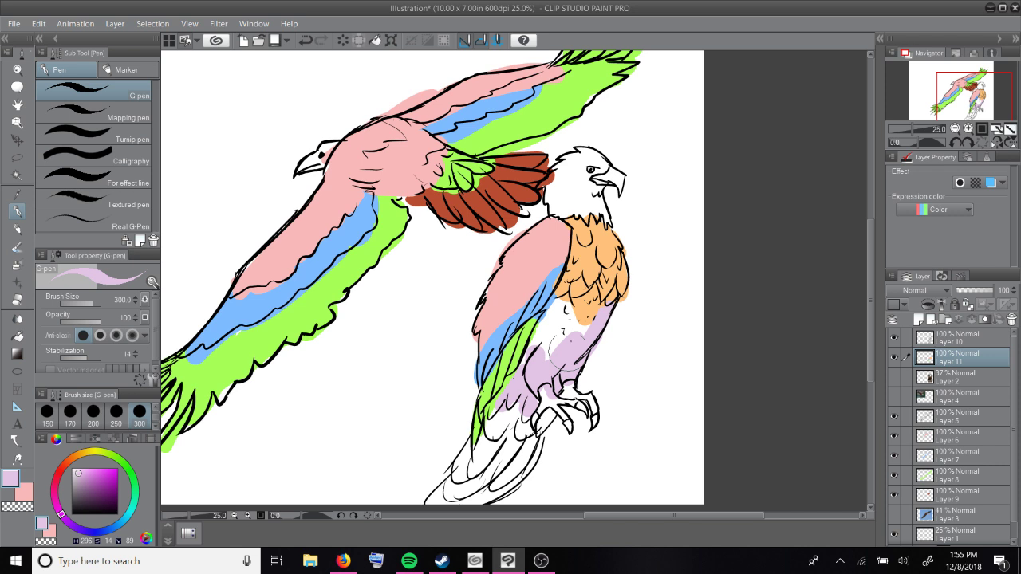
pyautogui.moveTo(567, 352); pyautogui.dragTo(536, 351)
pyautogui.scroll(-4, 672, 335)
pyautogui.scroll(4, 672, 335)
pyautogui.scroll(-4, 746, 261)
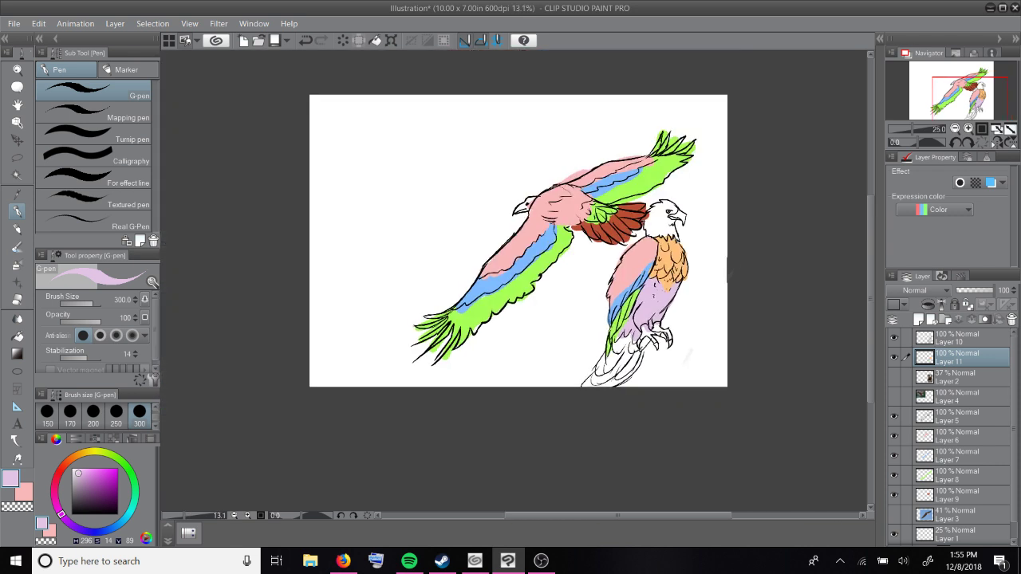
# Step: Sample the reddish brown from the flying eagle's tail and paint the perched eagle's long tail feathers with it
pyautogui.scroll(3, 726, 271)
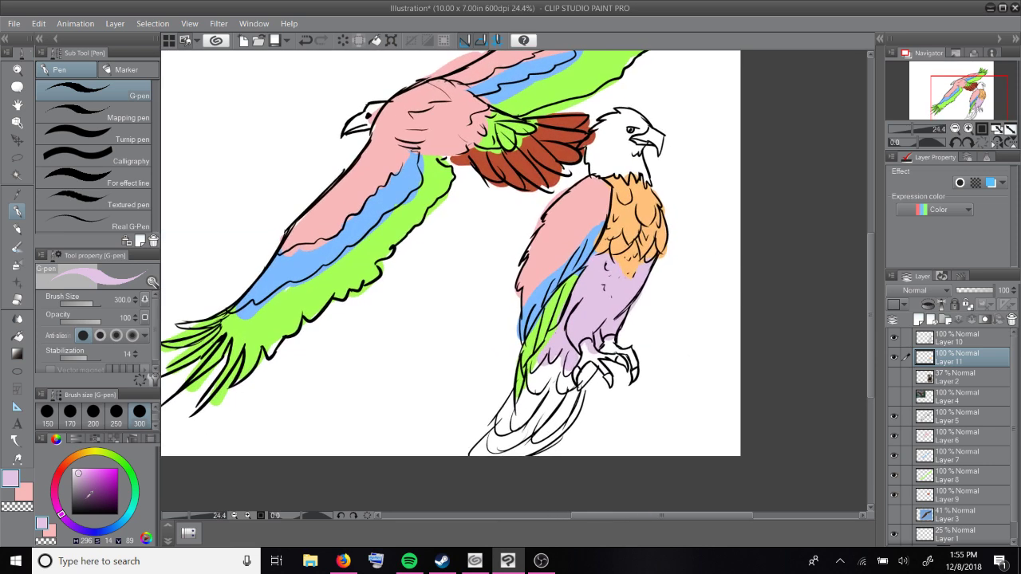
pyautogui.click(16, 195)
pyautogui.click(530, 165)
pyautogui.click(18, 213)
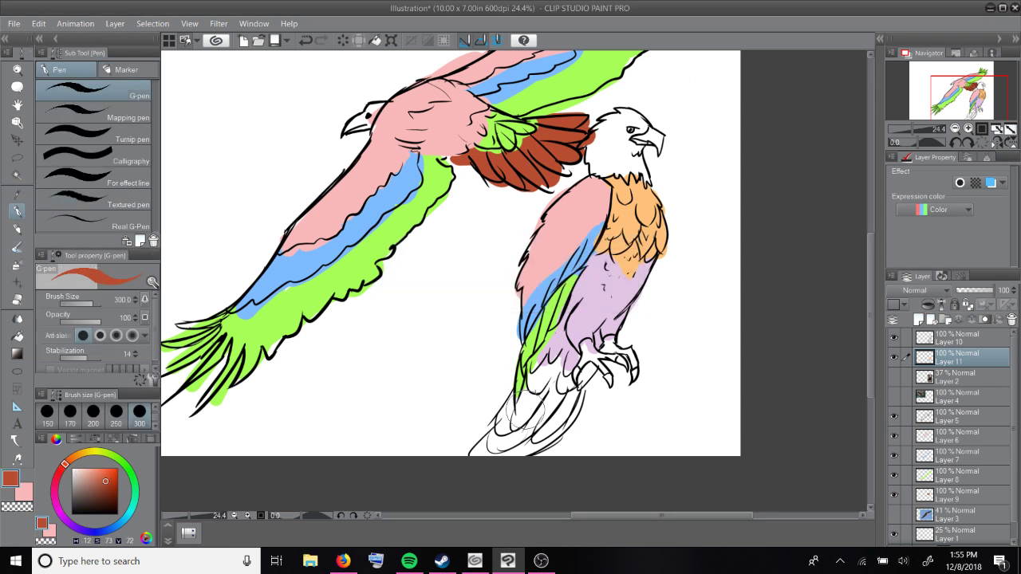
pyautogui.moveTo(580, 386)
pyautogui.mouseDown()
pyautogui.moveTo(572, 397)
pyautogui.moveTo(585, 373)
pyautogui.moveTo(564, 424)
pyautogui.moveTo(550, 399)
pyautogui.moveTo(571, 367)
pyautogui.moveTo(559, 375)
pyautogui.moveTo(574, 375)
pyautogui.mouseUp()
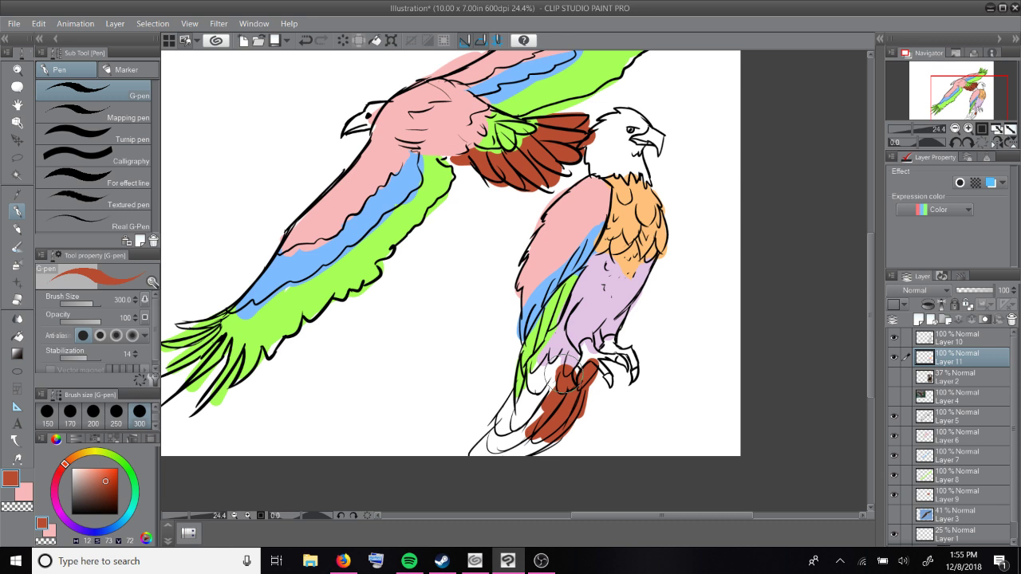
pyautogui.moveTo(565, 374); pyautogui.dragTo(510, 431)
pyautogui.moveTo(526, 351); pyautogui.dragTo(509, 435)
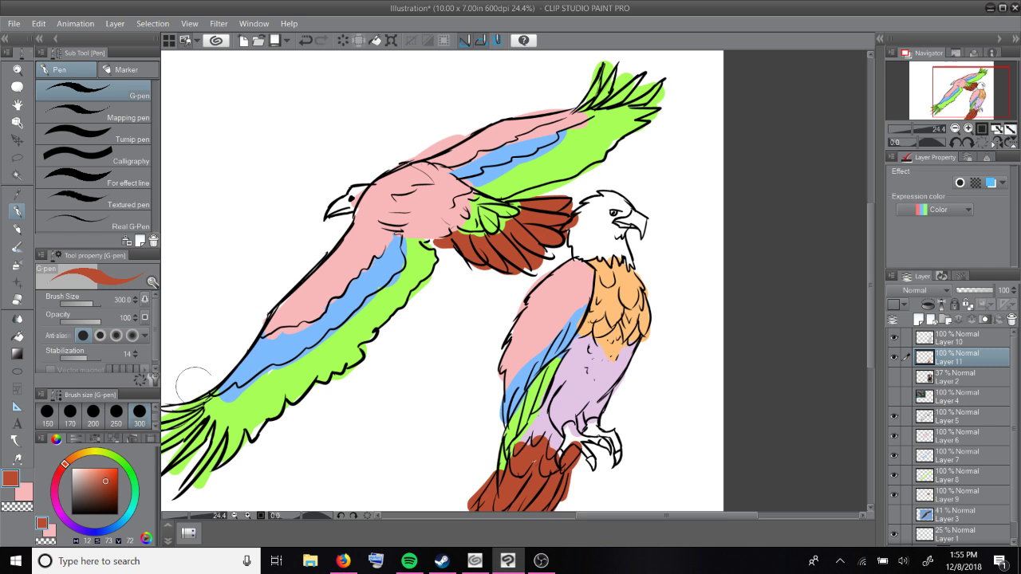
# Step: Mix a medium blue and paint the heads of both the perched and the flying eagle with it
pyautogui.click(117, 528)
pyautogui.click(86, 468)
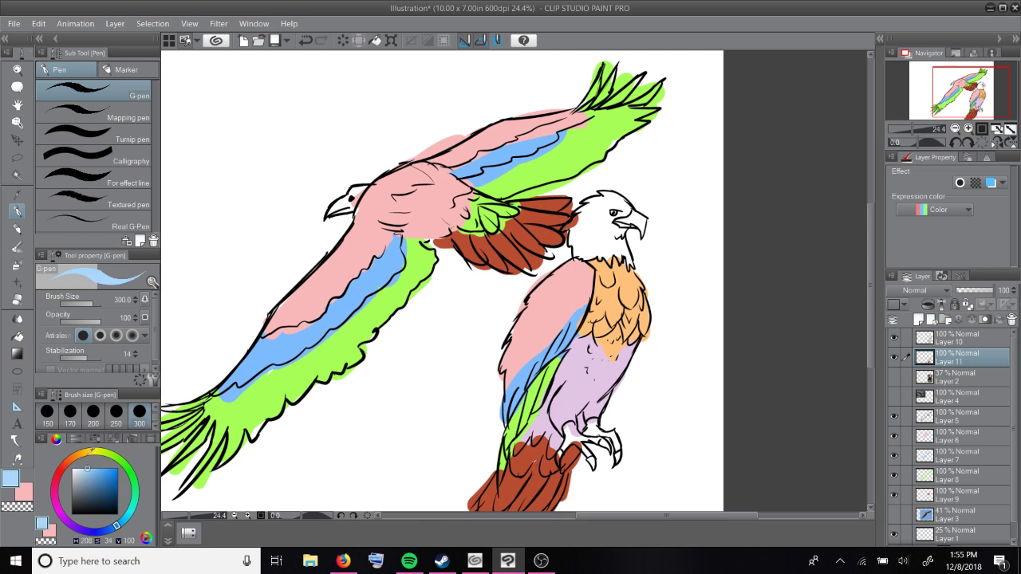
pyautogui.click(90, 469)
pyautogui.click(102, 468)
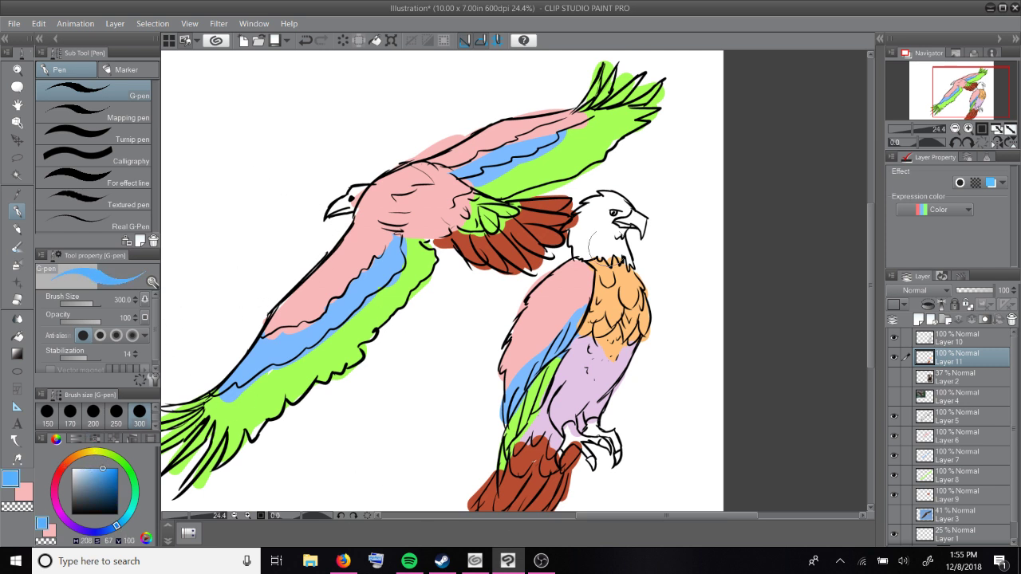
pyautogui.moveTo(600, 243)
pyautogui.mouseDown()
pyautogui.moveTo(613, 247)
pyautogui.moveTo(590, 226)
pyautogui.moveTo(650, 183)
pyautogui.moveTo(690, 247)
pyautogui.mouseUp()
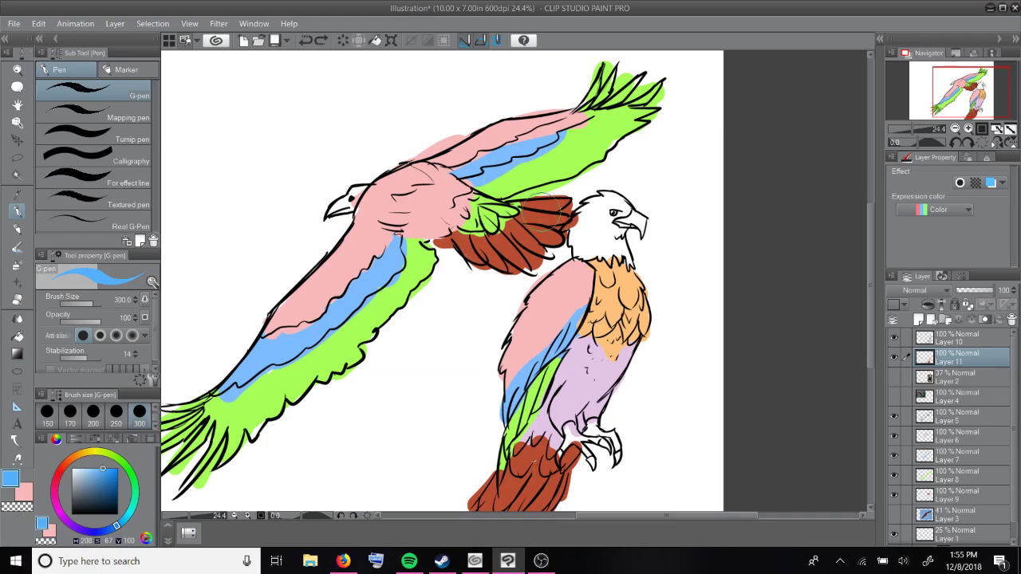
pyautogui.moveTo(614, 267)
pyautogui.mouseDown()
pyautogui.moveTo(613, 226)
pyautogui.moveTo(602, 226)
pyautogui.moveTo(627, 209)
pyautogui.moveTo(614, 198)
pyautogui.moveTo(628, 206)
pyautogui.moveTo(599, 225)
pyautogui.moveTo(604, 198)
pyautogui.moveTo(583, 231)
pyautogui.moveTo(571, 225)
pyautogui.moveTo(581, 220)
pyautogui.moveTo(579, 257)
pyautogui.moveTo(595, 235)
pyautogui.mouseUp()
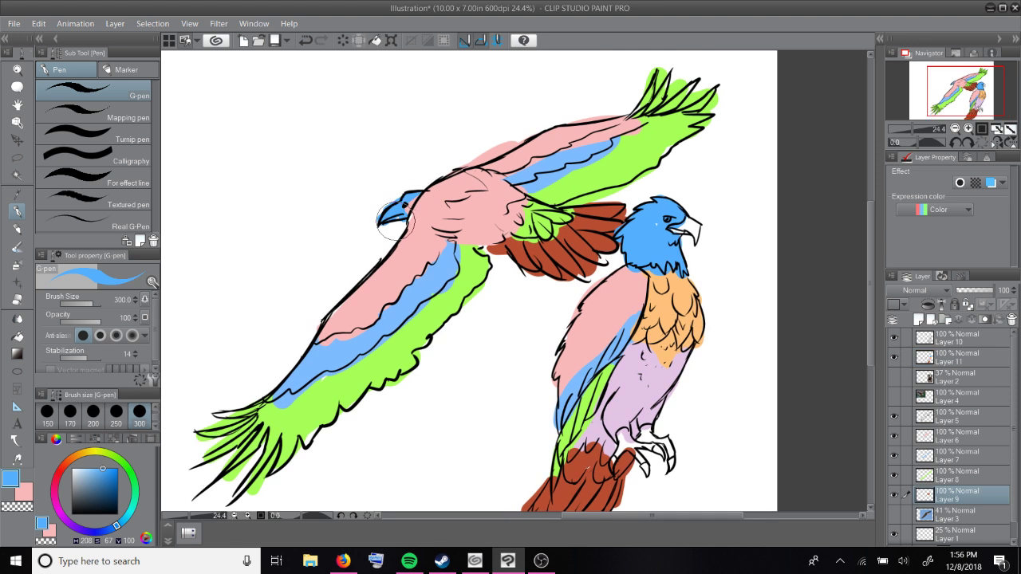
# Step: Show the photo of the eagle reaching over water, lower its opacity to 54%, and add a new layer above it
pyautogui.scroll(-3, 515, 279)
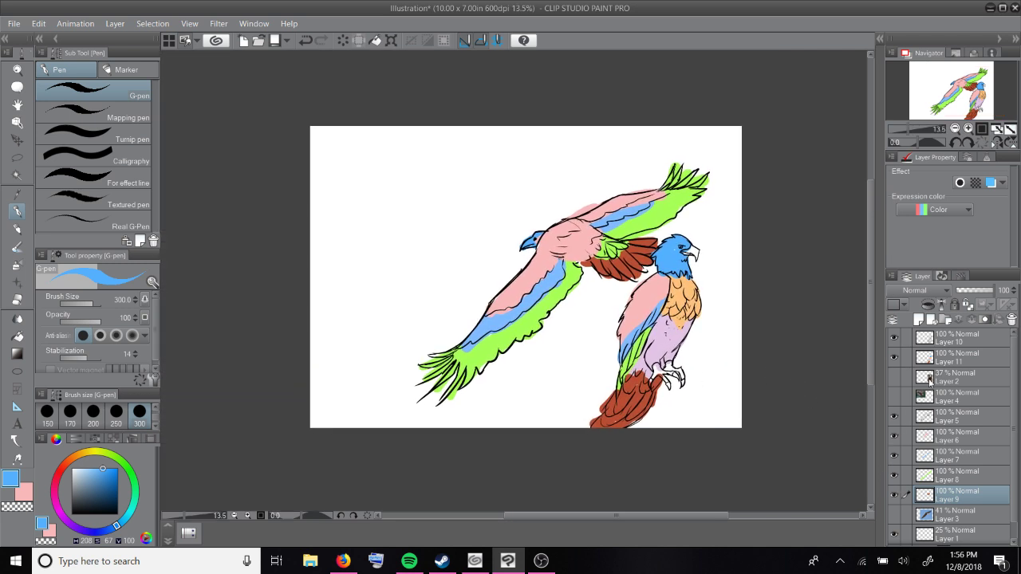
pyautogui.click(894, 396)
pyautogui.click(957, 397)
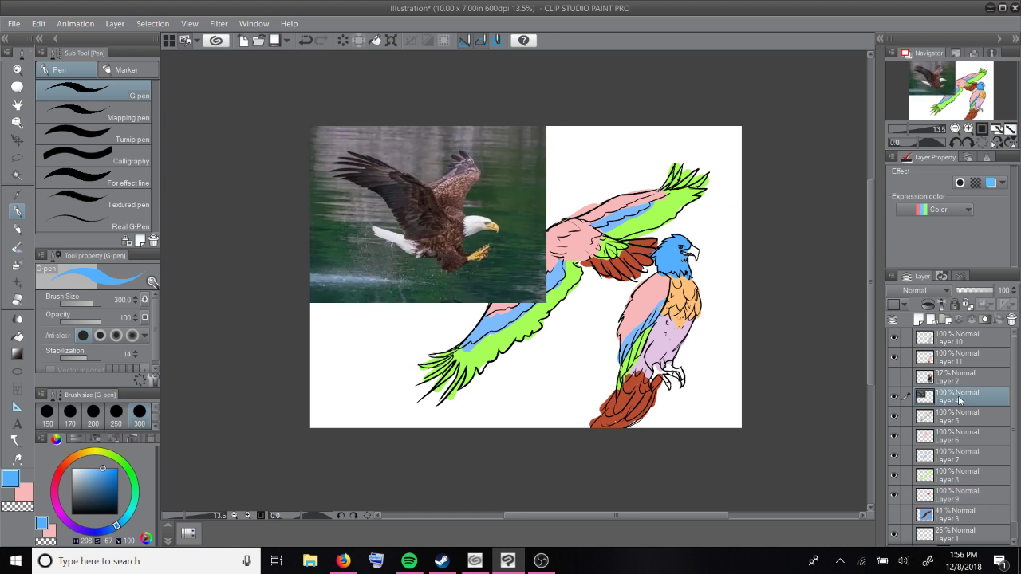
pyautogui.click(976, 291)
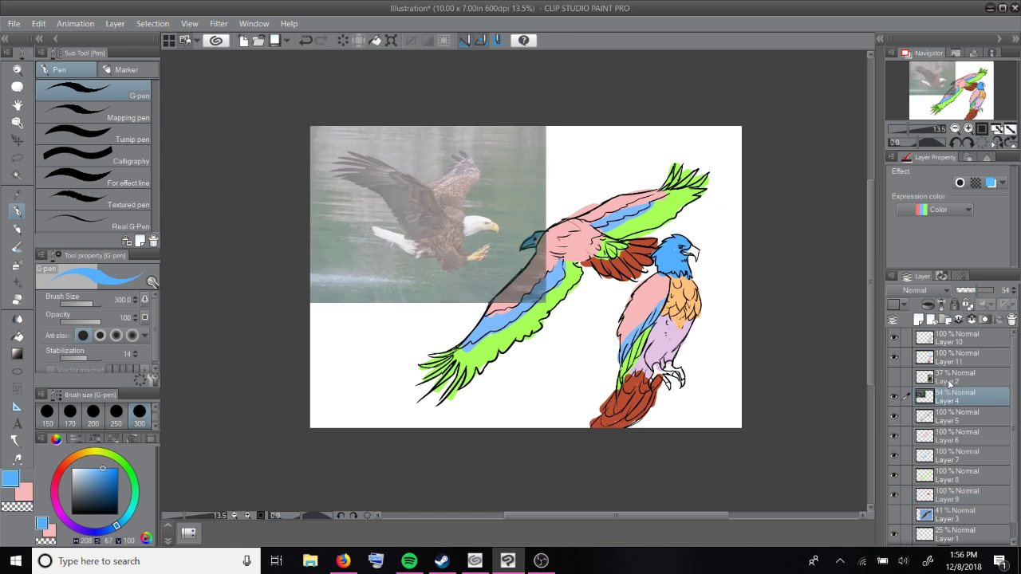
pyautogui.click(918, 319)
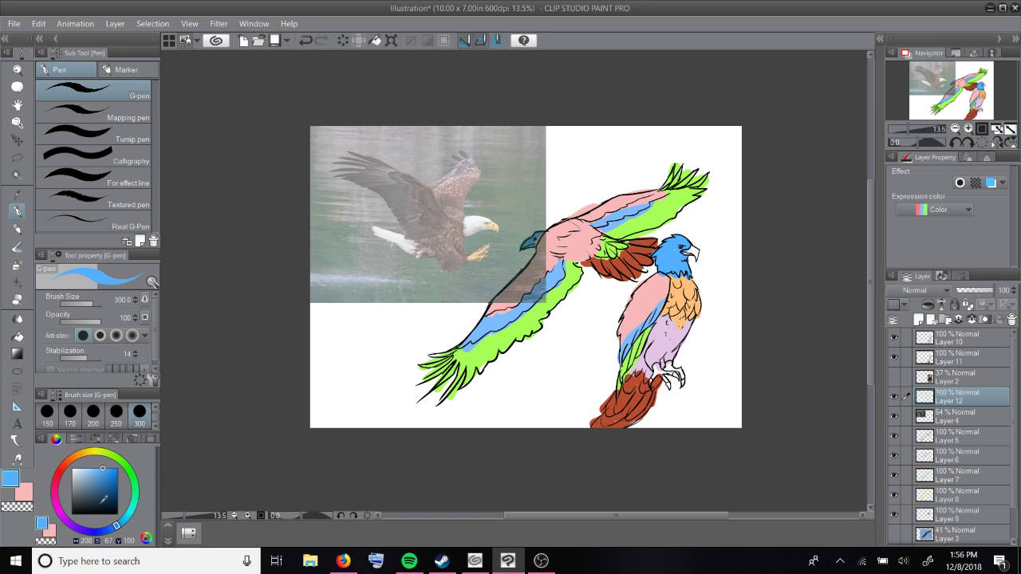
# Step: Trace the head and beak of the eagle over water, and start its leg outline, in black with a size 50 G-pen
pyautogui.moveTo(101, 502); pyautogui.dragTo(71, 515)
pyautogui.press('[')
pyautogui.press('[')
pyautogui.press('[')
pyautogui.press('[')
pyautogui.press('[')
pyautogui.press('[')
pyautogui.press('[')
pyautogui.press('[')
pyautogui.press('[')
pyautogui.press('[')
pyautogui.scroll(4, 489, 195)
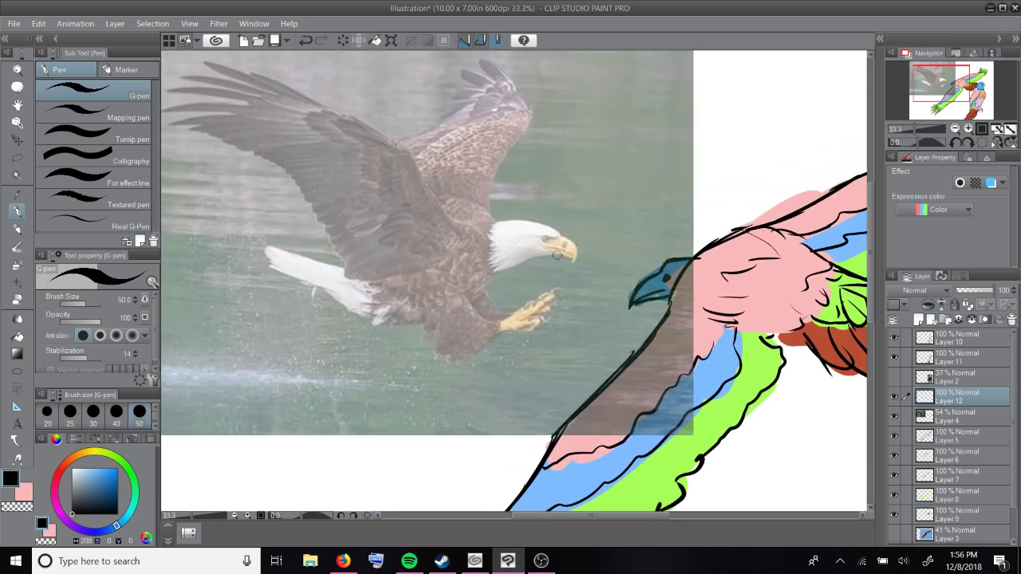
pyautogui.moveTo(558, 255); pyautogui.dragTo(488, 271)
pyautogui.moveTo(558, 237); pyautogui.dragTo(542, 246)
pyautogui.moveTo(560, 238)
pyautogui.mouseDown()
pyautogui.moveTo(577, 247)
pyautogui.moveTo(577, 261)
pyautogui.mouseUp()
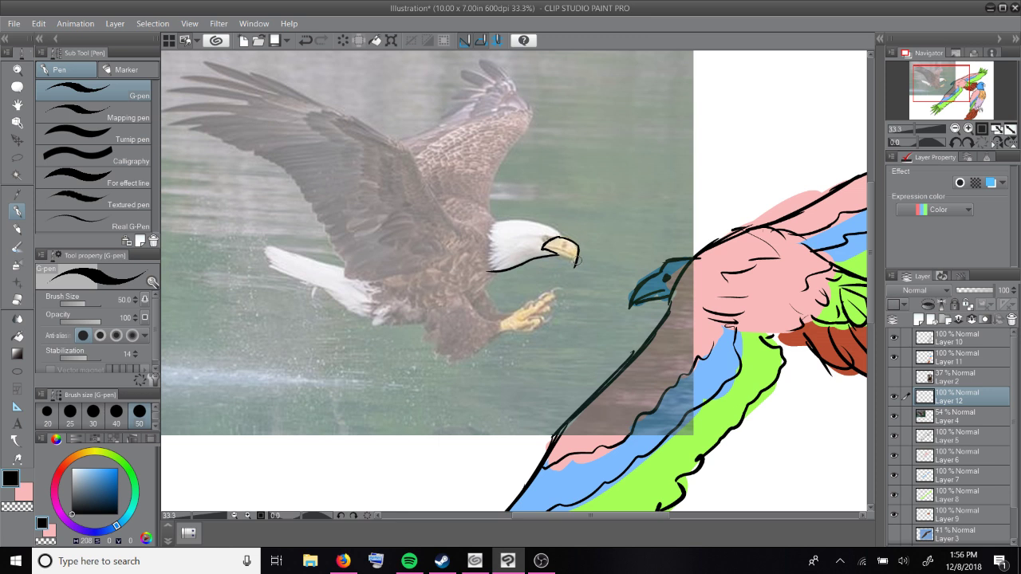
pyautogui.moveTo(577, 260); pyautogui.dragTo(561, 251)
pyautogui.moveTo(543, 226)
pyautogui.mouseDown()
pyautogui.moveTo(523, 213)
pyautogui.moveTo(490, 232)
pyautogui.mouseUp()
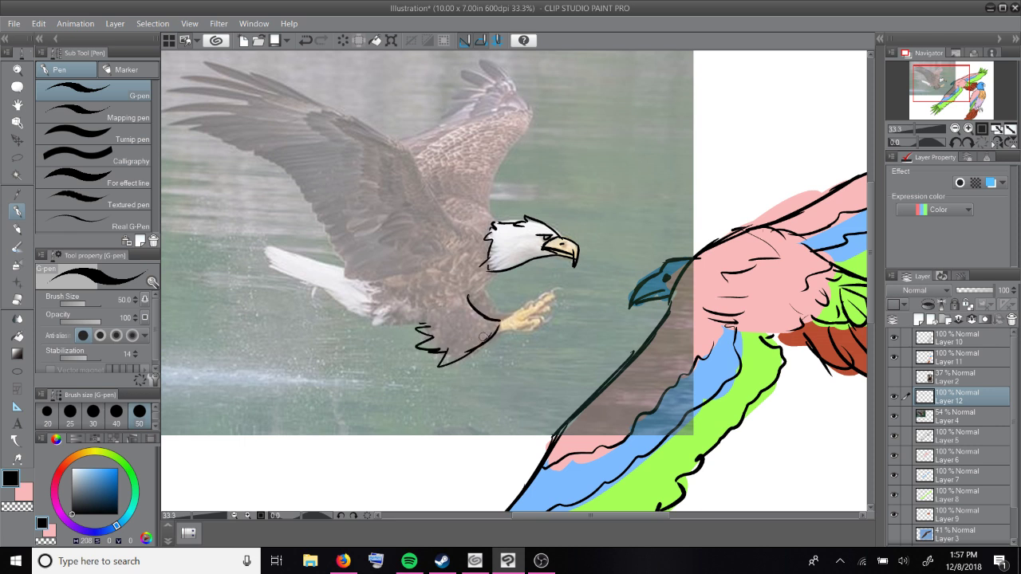
# Step: Add the leg's feather detail and trace the outstretched foot with its curved talons
pyautogui.moveTo(483, 336)
pyautogui.mouseDown()
pyautogui.moveTo(467, 343)
pyautogui.moveTo(452, 331)
pyautogui.mouseUp()
pyautogui.moveTo(509, 318); pyautogui.dragTo(548, 292)
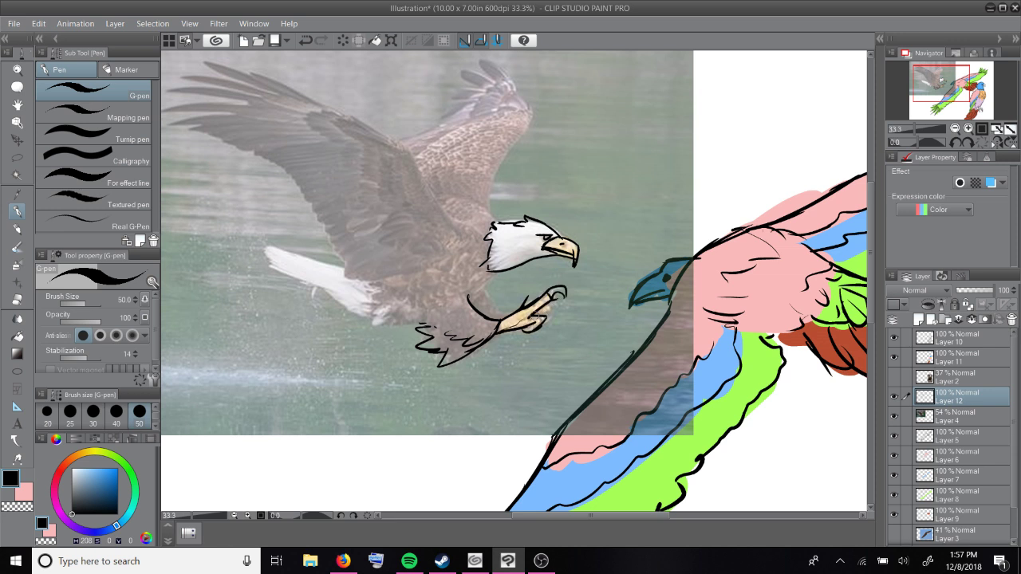
pyautogui.moveTo(534, 316)
pyautogui.mouseDown()
pyautogui.moveTo(553, 304)
pyautogui.moveTo(561, 313)
pyautogui.moveTo(552, 307)
pyautogui.mouseUp()
# Step: Trace the near wing's leading edge, redoing the shoulder line, and draw the jagged borders of its inner feather rows
pyautogui.moveTo(482, 235)
pyautogui.mouseDown()
pyautogui.moveTo(474, 218)
pyautogui.moveTo(449, 214)
pyautogui.mouseUp()
pyautogui.moveTo(408, 145); pyautogui.dragTo(475, 218)
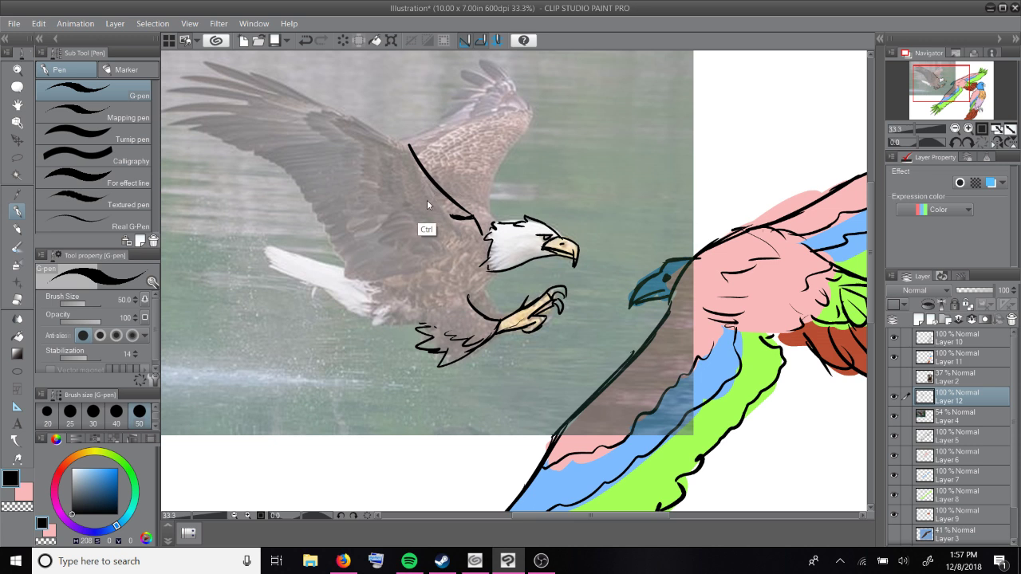
pyautogui.hotkey('ctrl', 'z')
pyautogui.moveTo(406, 150); pyautogui.dragTo(451, 215)
pyautogui.moveTo(410, 149)
pyautogui.mouseDown()
pyautogui.moveTo(346, 121)
pyautogui.moveTo(395, 152)
pyautogui.moveTo(391, 176)
pyautogui.moveTo(428, 224)
pyautogui.mouseUp()
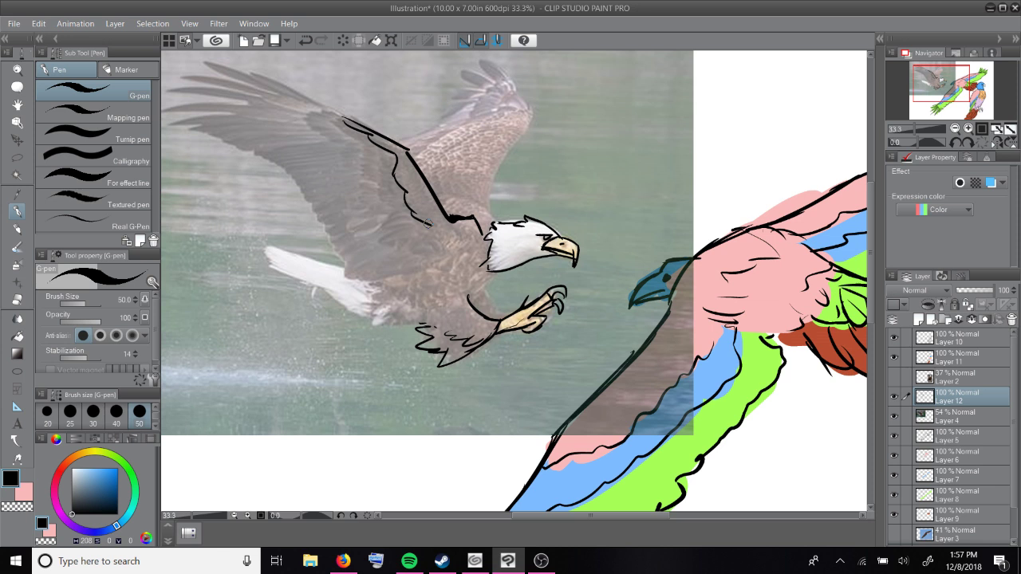
pyautogui.moveTo(311, 112)
pyautogui.mouseDown()
pyautogui.moveTo(407, 254)
pyautogui.moveTo(304, 121)
pyautogui.moveTo(372, 241)
pyautogui.moveTo(413, 280)
pyautogui.mouseUp()
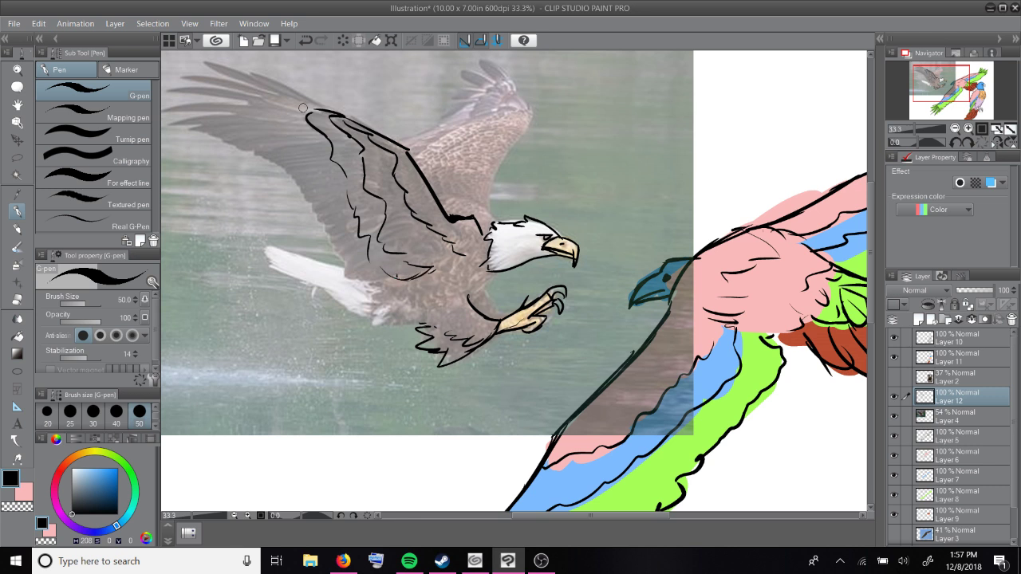
# Step: Trace the near wing's long tip feathers and trailing edge, and draw the back line behind the head
pyautogui.moveTo(323, 106)
pyautogui.mouseDown()
pyautogui.moveTo(199, 62)
pyautogui.moveTo(260, 88)
pyautogui.moveTo(176, 76)
pyautogui.moveTo(263, 95)
pyautogui.moveTo(172, 100)
pyautogui.mouseUp()
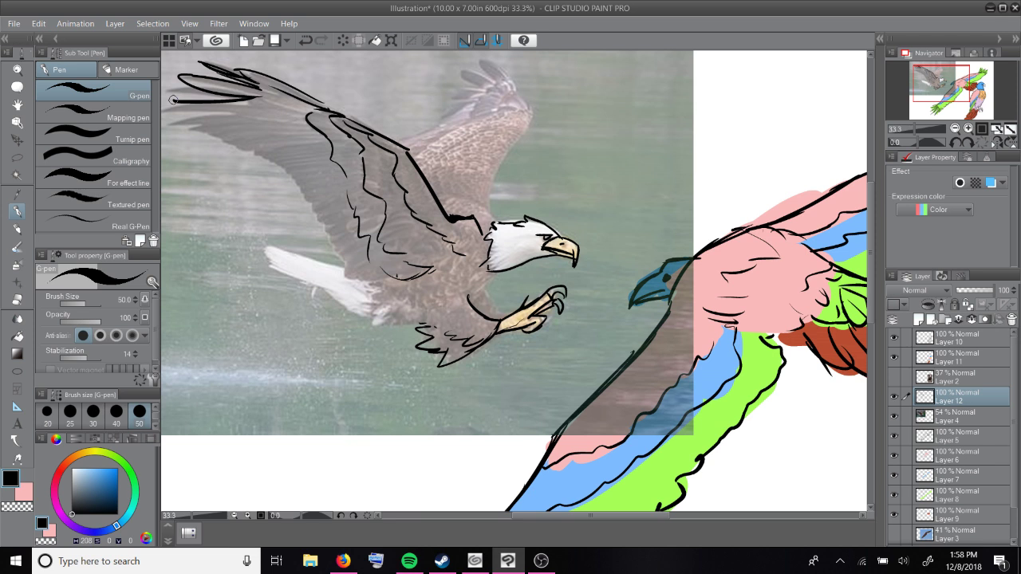
pyautogui.moveTo(173, 100)
pyautogui.mouseDown()
pyautogui.moveTo(264, 232)
pyautogui.moveTo(395, 272)
pyautogui.mouseUp()
pyautogui.moveTo(501, 220)
pyautogui.mouseDown()
pyautogui.moveTo(482, 200)
pyautogui.moveTo(430, 190)
pyautogui.mouseUp()
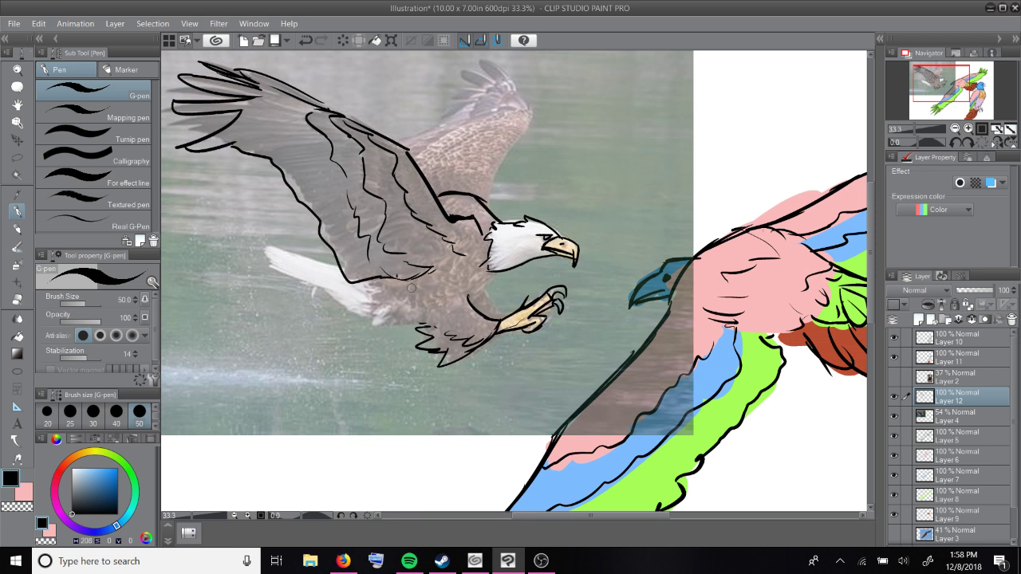
# Step: Trace the second foot, the belly edge and the long tail feathers of the eagle over water
pyautogui.moveTo(483, 292); pyautogui.dragTo(507, 311)
pyautogui.moveTo(427, 323)
pyautogui.mouseDown()
pyautogui.moveTo(369, 327)
pyautogui.moveTo(390, 295)
pyautogui.moveTo(373, 310)
pyautogui.moveTo(383, 284)
pyautogui.moveTo(349, 272)
pyautogui.moveTo(366, 313)
pyautogui.moveTo(378, 314)
pyautogui.moveTo(252, 263)
pyautogui.mouseUp()
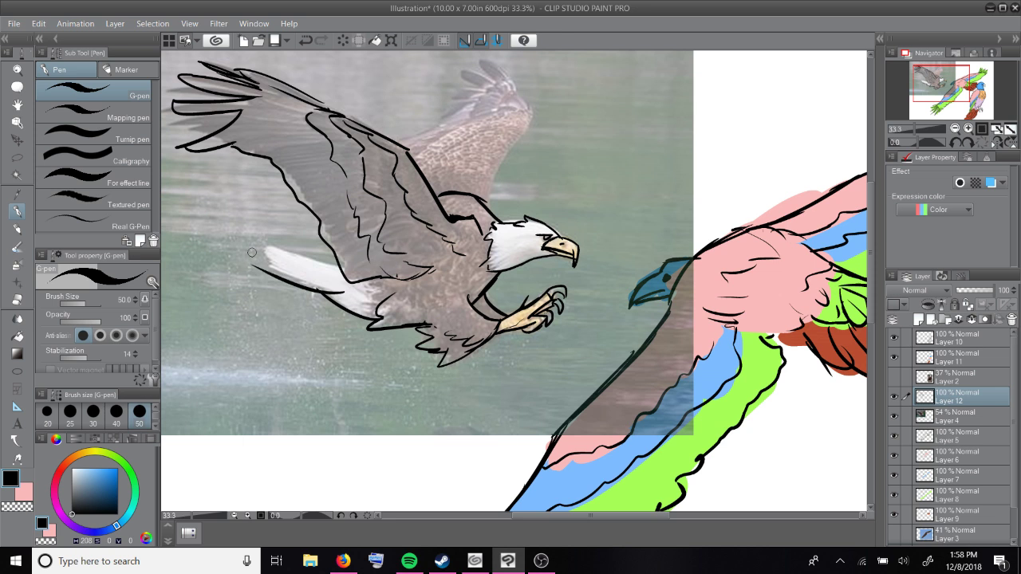
pyautogui.moveTo(249, 257); pyautogui.dragTo(312, 272)
pyautogui.moveTo(343, 268)
pyautogui.mouseDown()
pyautogui.moveTo(249, 255)
pyautogui.moveTo(262, 265)
pyautogui.mouseUp()
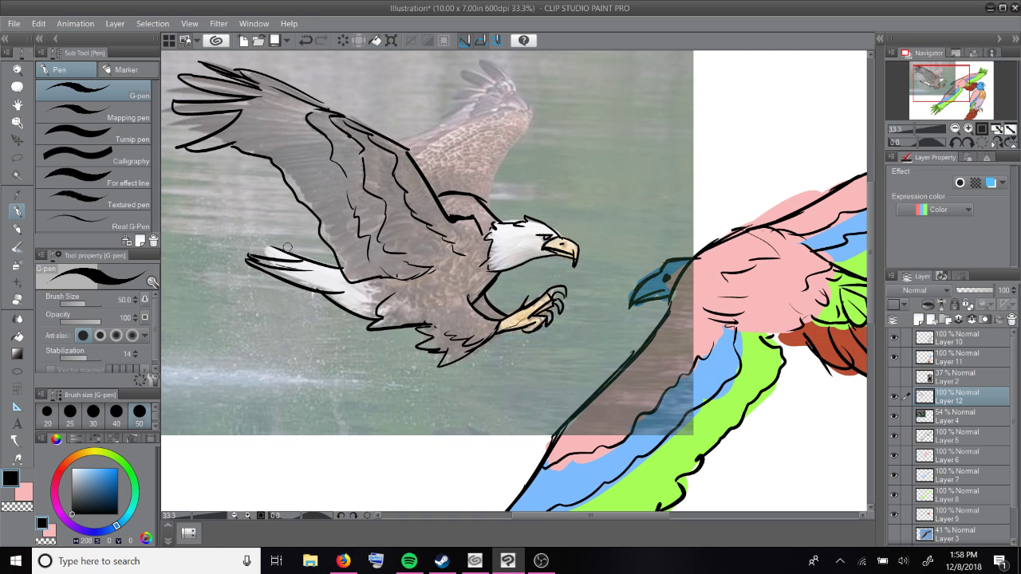
pyautogui.moveTo(830, 409); pyautogui.dragTo(443, 348)
pyautogui.moveTo(522, 367); pyautogui.dragTo(888, 436)
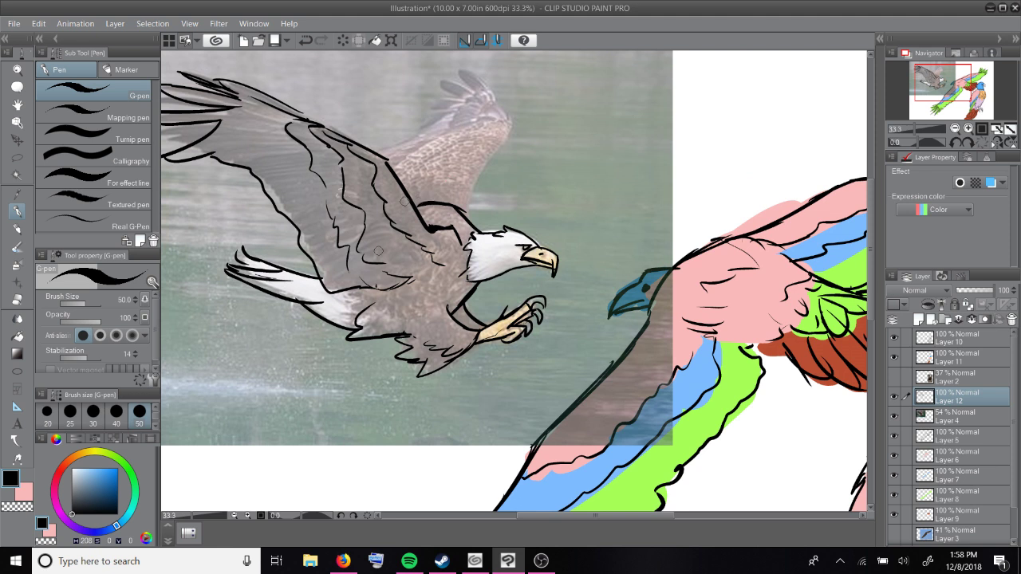
# Step: Trace the far wing's outline, its inner feather border and its fingered tip feathers
pyautogui.moveTo(470, 216)
pyautogui.mouseDown()
pyautogui.moveTo(486, 139)
pyautogui.moveTo(477, 176)
pyautogui.moveTo(511, 123)
pyautogui.mouseUp()
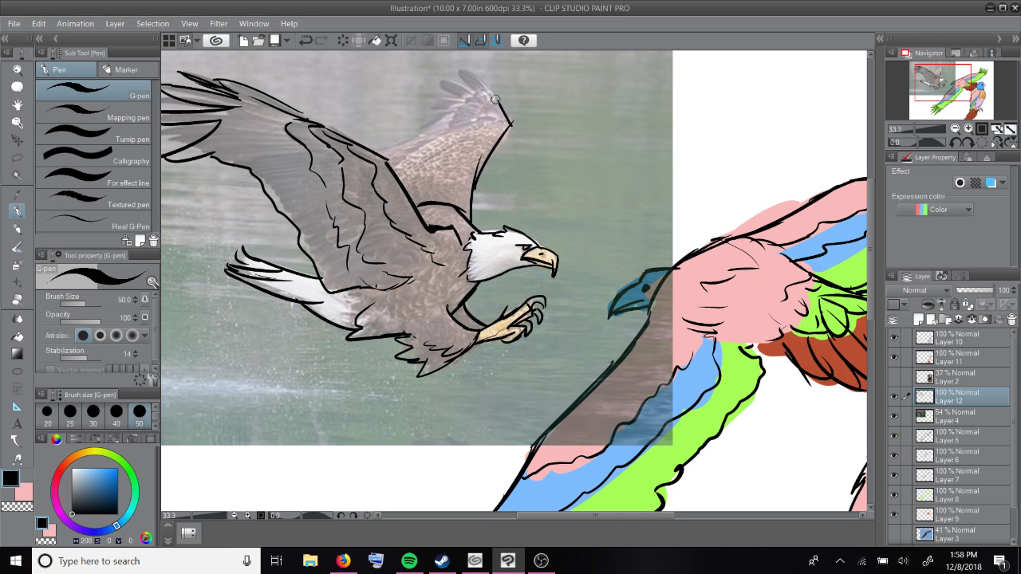
pyautogui.moveTo(398, 164)
pyautogui.mouseDown()
pyautogui.moveTo(499, 124)
pyautogui.moveTo(443, 134)
pyautogui.mouseUp()
pyautogui.moveTo(487, 81)
pyautogui.mouseDown()
pyautogui.moveTo(497, 100)
pyautogui.moveTo(451, 119)
pyautogui.moveTo(439, 138)
pyautogui.moveTo(378, 157)
pyautogui.mouseUp()
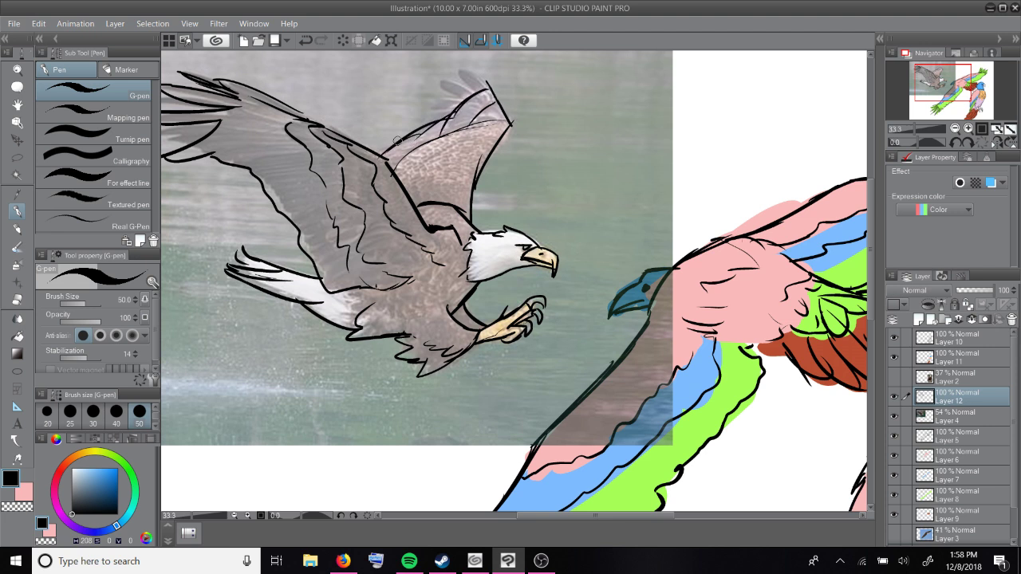
pyautogui.moveTo(489, 86)
pyautogui.mouseDown()
pyautogui.moveTo(467, 61)
pyautogui.moveTo(446, 103)
pyautogui.moveTo(431, 99)
pyautogui.moveTo(421, 121)
pyautogui.mouseUp()
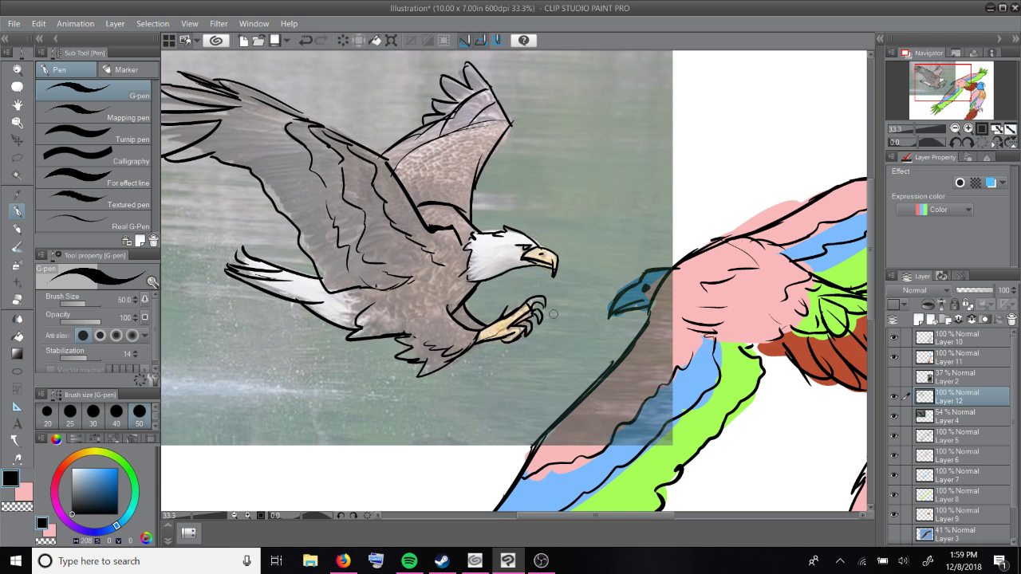
# Step: Show the flying eagle photo above its color layers at 100% opacity for comparison, fade it to 0% and hide it
pyautogui.moveTo(554, 314); pyautogui.dragTo(432, 321)
pyautogui.click(894, 534)
pyautogui.click(951, 532)
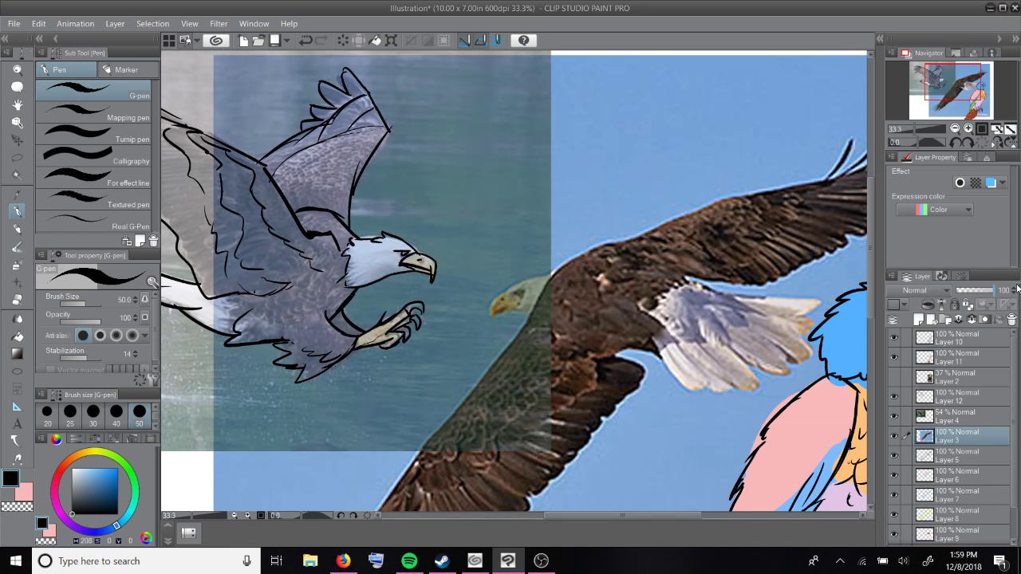
pyautogui.moveTo(993, 290)
pyautogui.mouseDown()
pyautogui.moveTo(965, 303)
pyautogui.moveTo(965, 289)
pyautogui.moveTo(980, 306)
pyautogui.moveTo(937, 319)
pyautogui.mouseUp()
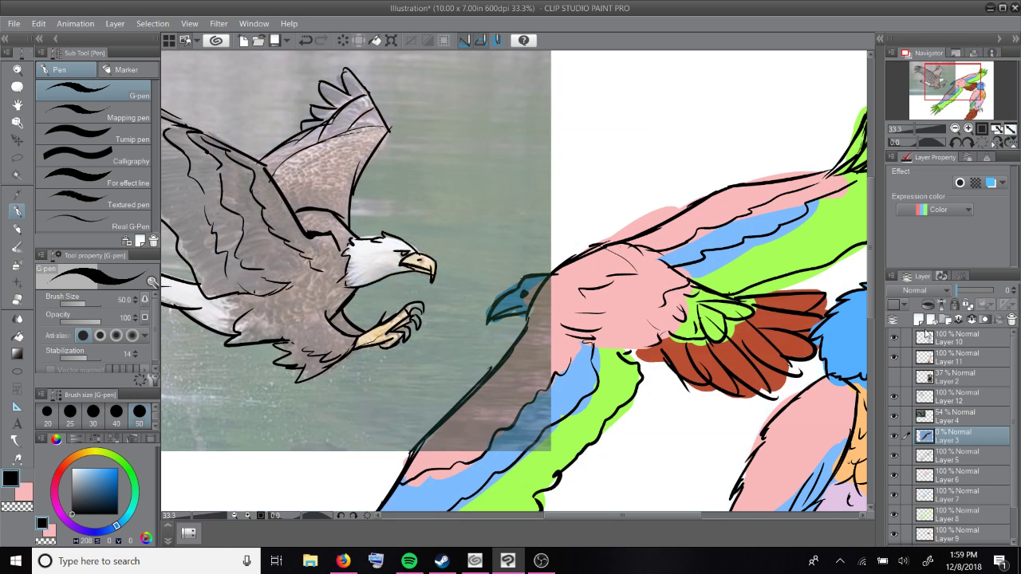
pyautogui.click(894, 435)
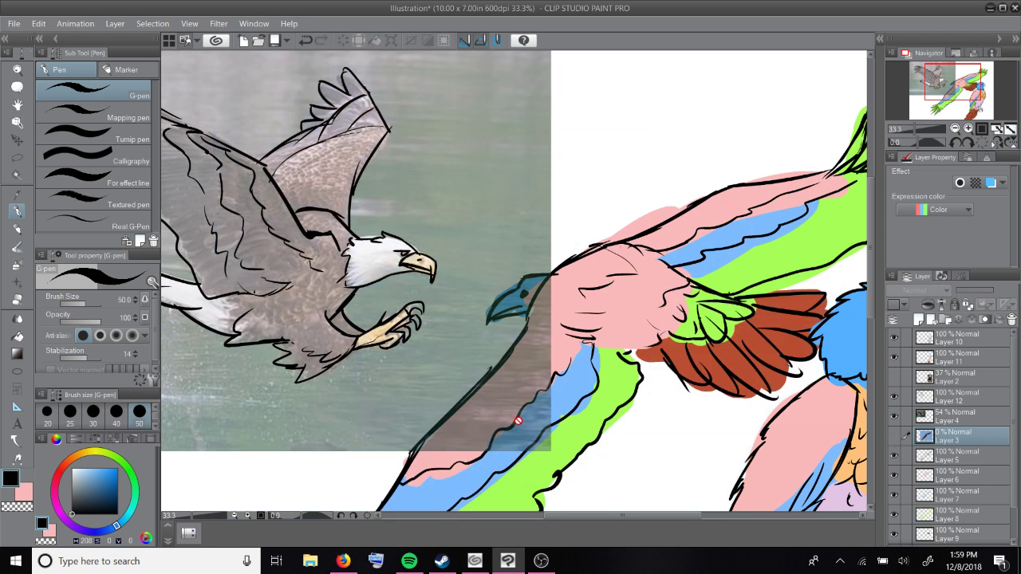
# Step: Hide the over-water eagle photo, add a layer, and paint the far wing's inner area pink with the G-pen at size 300
pyautogui.click(941, 338)
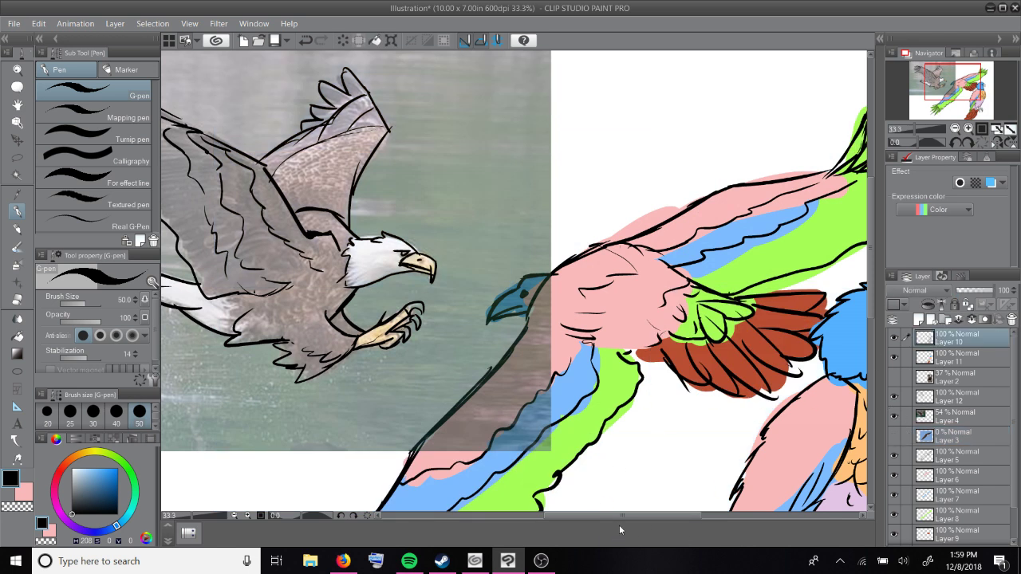
pyautogui.moveTo(619, 525)
pyautogui.mouseDown()
pyautogui.moveTo(572, 529)
pyautogui.moveTo(600, 530)
pyautogui.mouseUp()
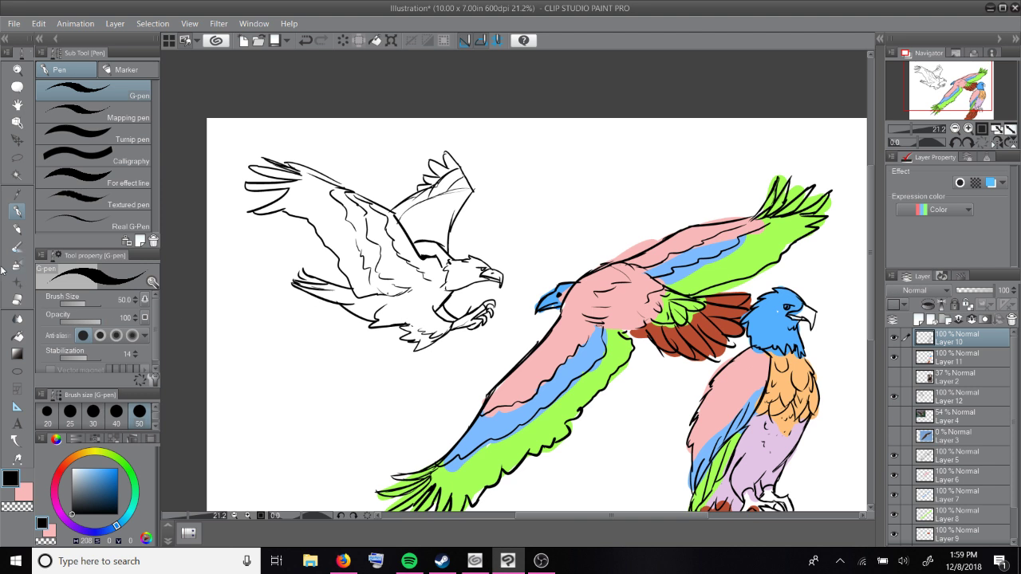
pyautogui.click(17, 194)
pyautogui.click(17, 212)
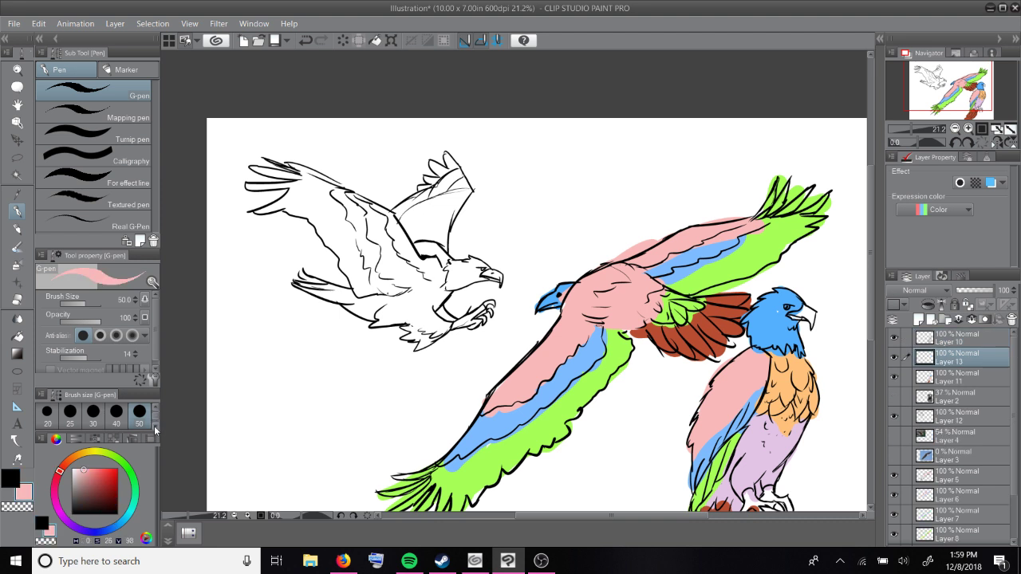
pyautogui.click(155, 427)
pyautogui.click(139, 419)
pyautogui.press(']')
pyautogui.press(']')
pyautogui.press(']')
pyautogui.press(']')
pyautogui.press(']')
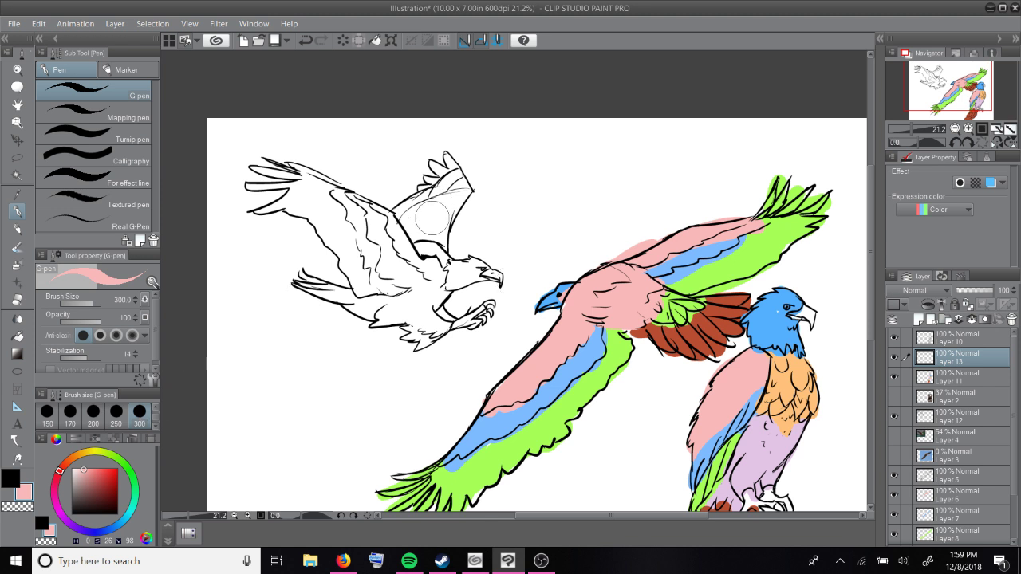
pyautogui.moveTo(433, 219)
pyautogui.mouseDown()
pyautogui.moveTo(442, 244)
pyautogui.moveTo(434, 240)
pyautogui.mouseUp()
pyautogui.hotkey('ctrl', 'z')
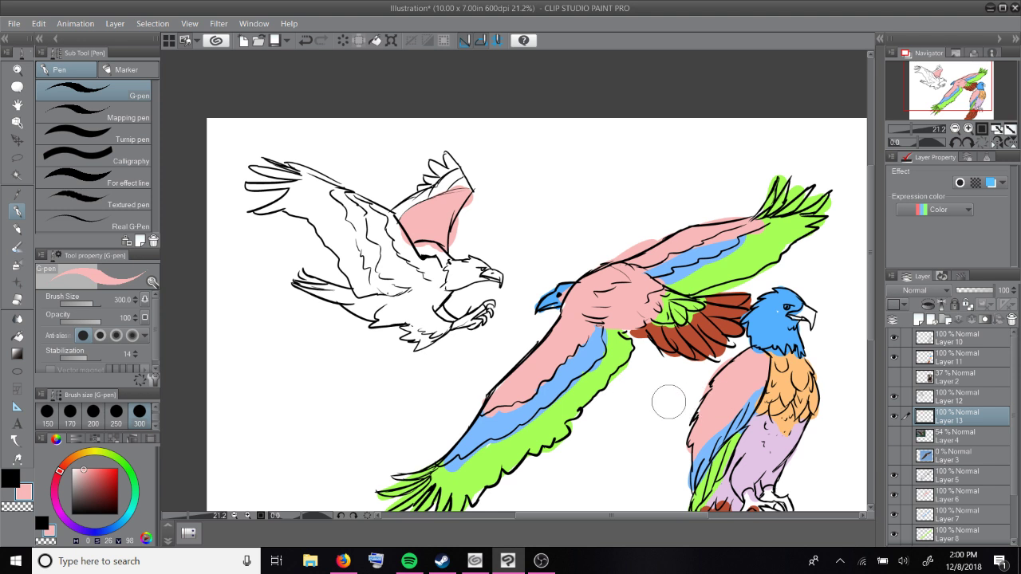
# Step: Sketch temporary pink arrows pointing at the matching pink wings of the perched and gliding eagles, and undo them
pyautogui.moveTo(647, 410)
pyautogui.mouseDown()
pyautogui.moveTo(684, 398)
pyautogui.moveTo(669, 392)
pyautogui.moveTo(669, 420)
pyautogui.mouseUp()
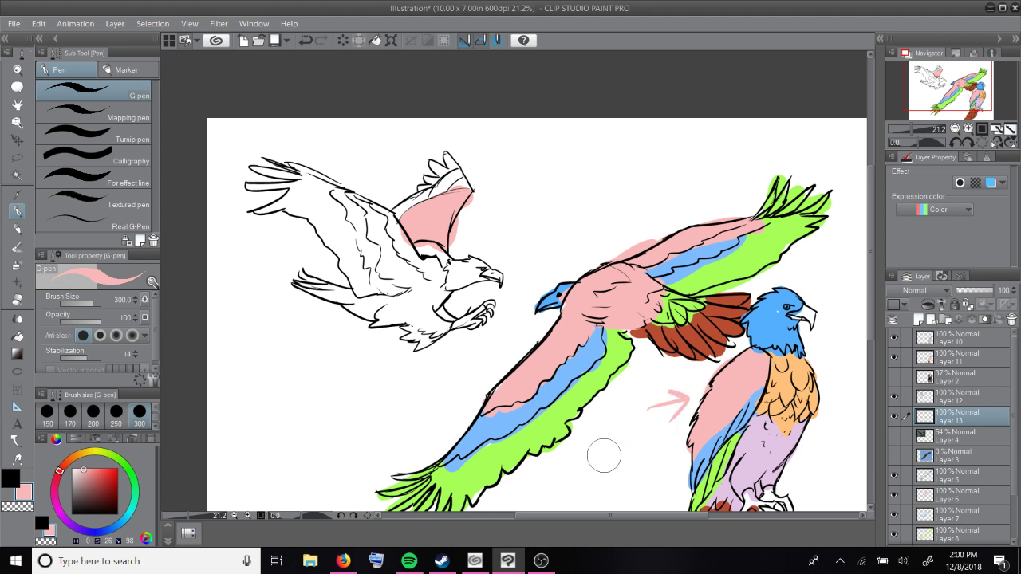
pyautogui.hotkey('ctrl', 'z')
pyautogui.hotkey('ctrl', 'z')
pyautogui.hotkey('ctrl', 'z')
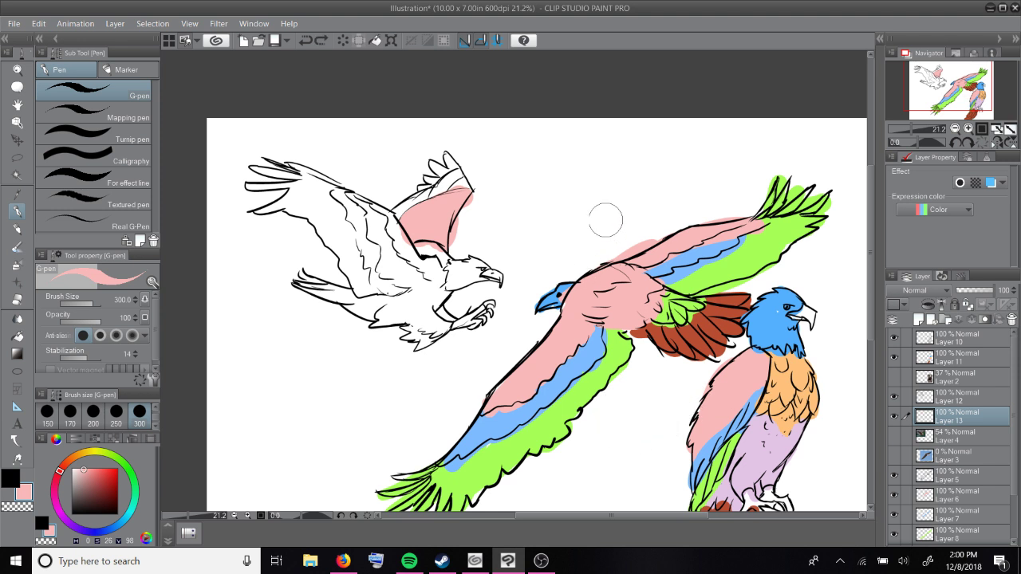
pyautogui.moveTo(589, 212)
pyautogui.mouseDown()
pyautogui.moveTo(640, 224)
pyautogui.moveTo(609, 229)
pyautogui.moveTo(638, 230)
pyautogui.mouseUp()
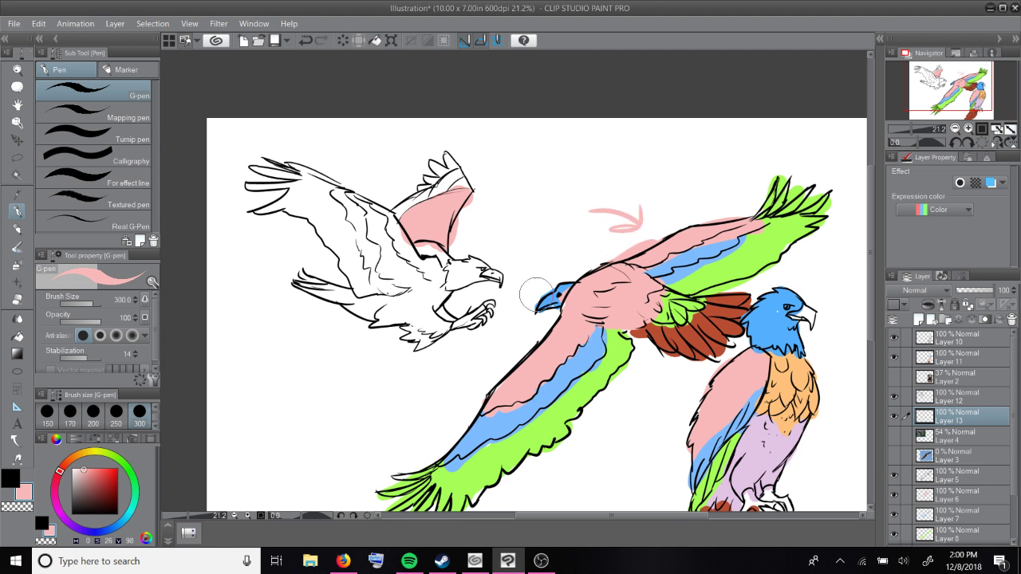
pyautogui.hotkey('ctrl', 'z')
pyautogui.hotkey('ctrl', 'z')
pyautogui.hotkey('ctrl', 'z')
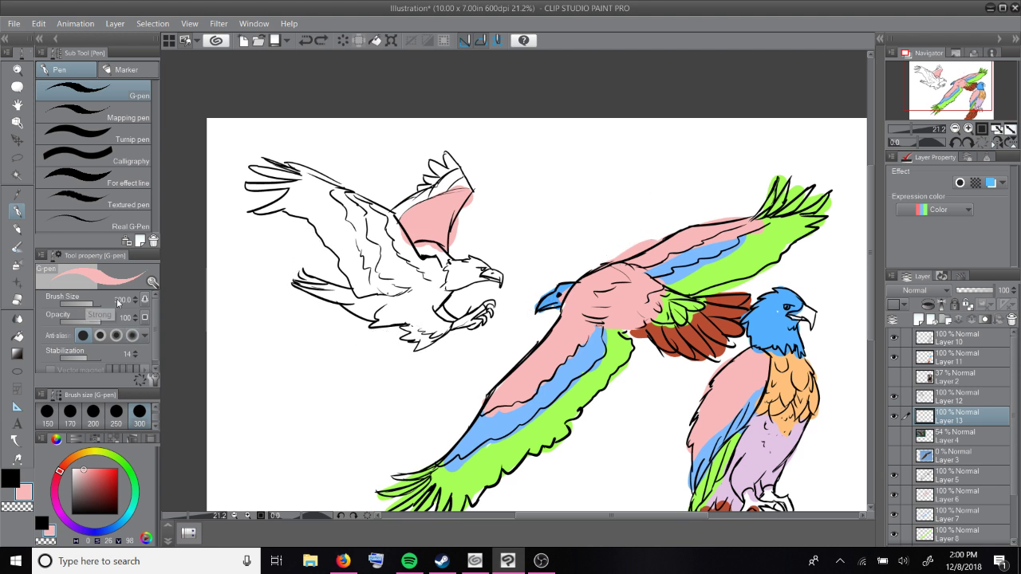
# Step: Paint the far wing's outer band blue and its fingered tip feathers green, using colors sampled from the finished eagles
pyautogui.click(16, 193)
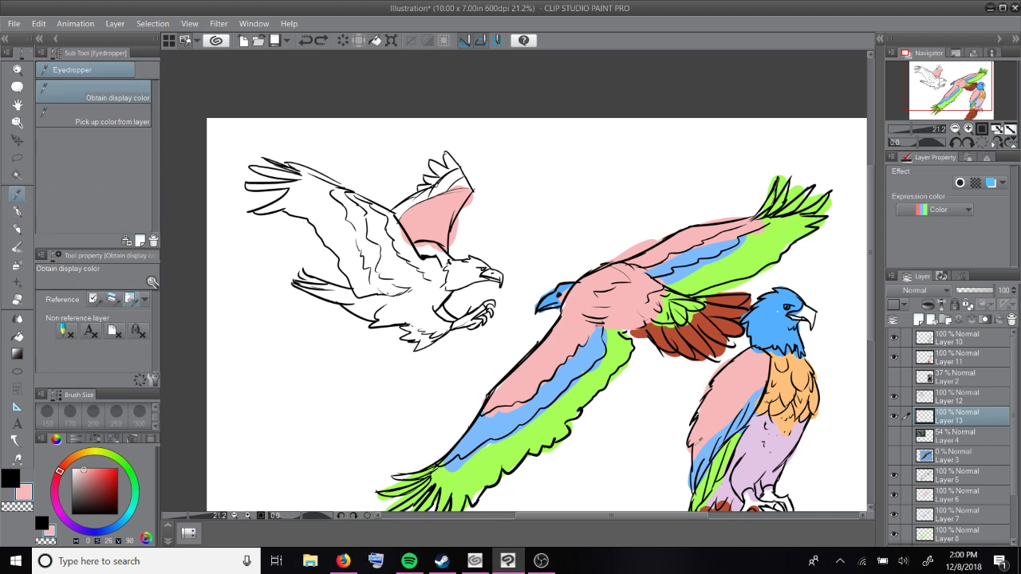
pyautogui.click(698, 442)
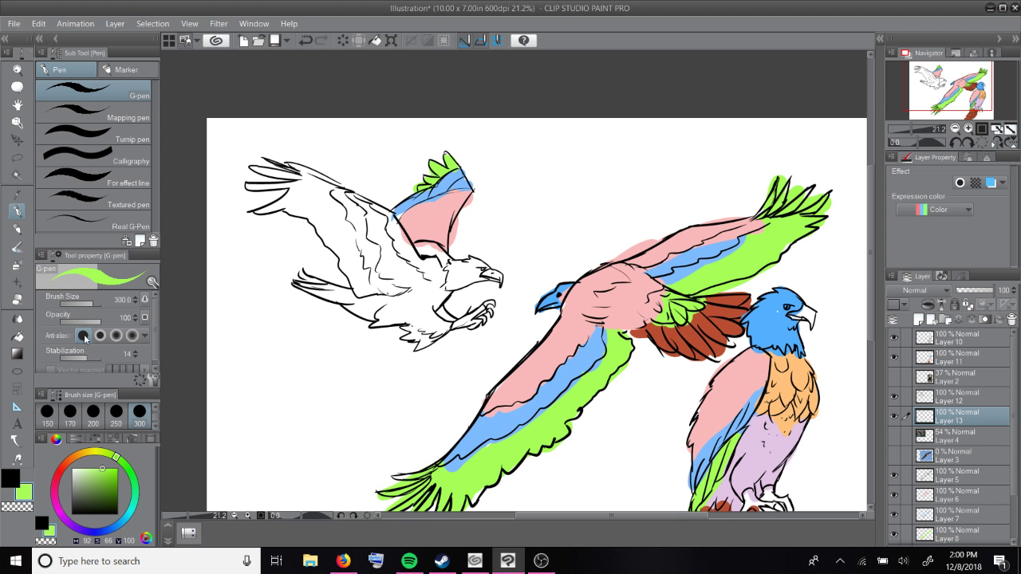
pyautogui.moveTo(528, 210)
pyautogui.mouseDown()
pyautogui.moveTo(493, 213)
pyautogui.moveTo(503, 198)
pyautogui.moveTo(513, 226)
pyautogui.mouseUp()
pyautogui.hotkey('ctrl', 'z')
pyautogui.hotkey('ctrl', 'z')
# Step: Paint the near wing's leading edge and shoulder pink, and the adjacent underside feather band muted purple
pyautogui.click(18, 194)
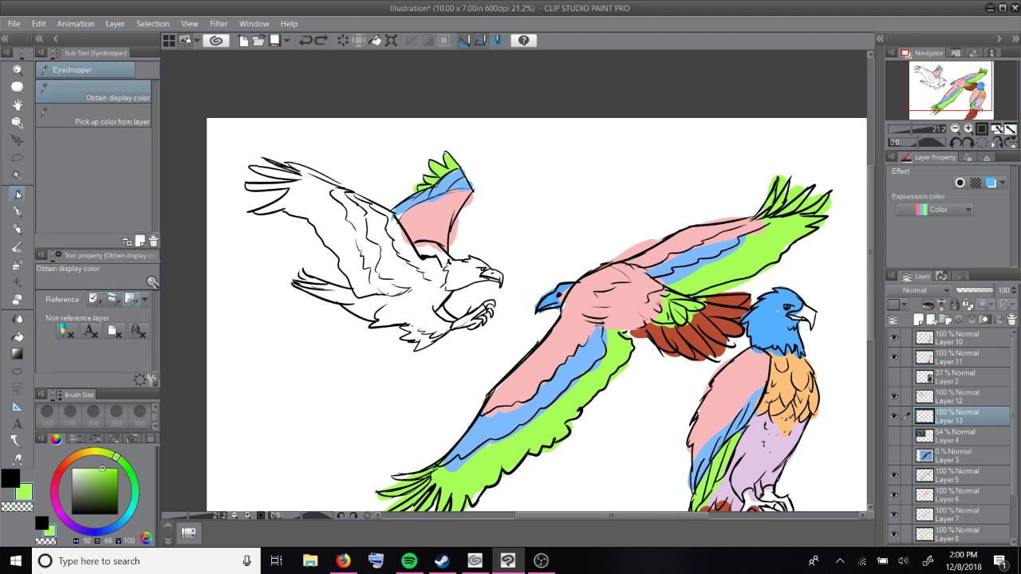
pyautogui.click(483, 438)
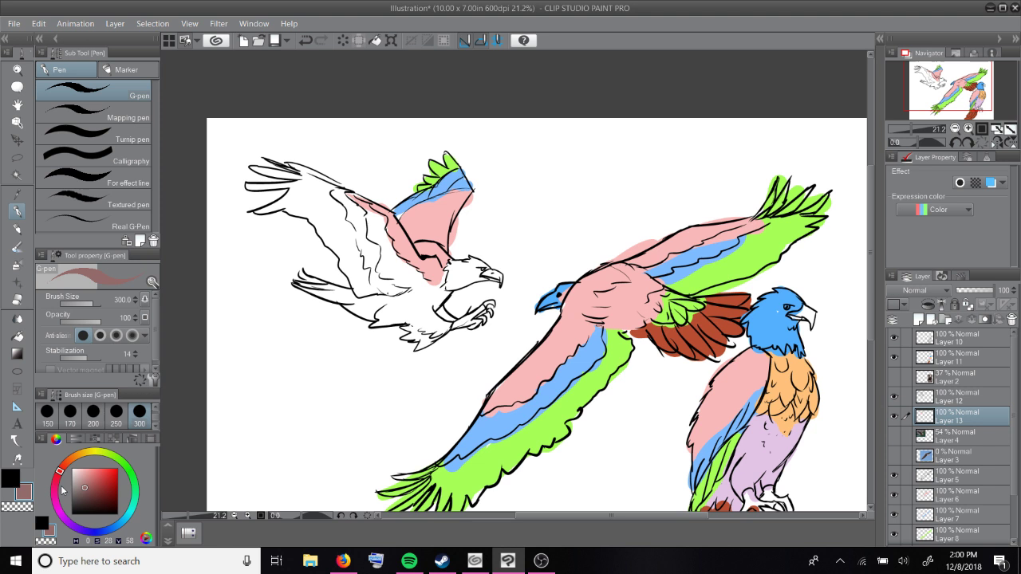
pyautogui.click(57, 501)
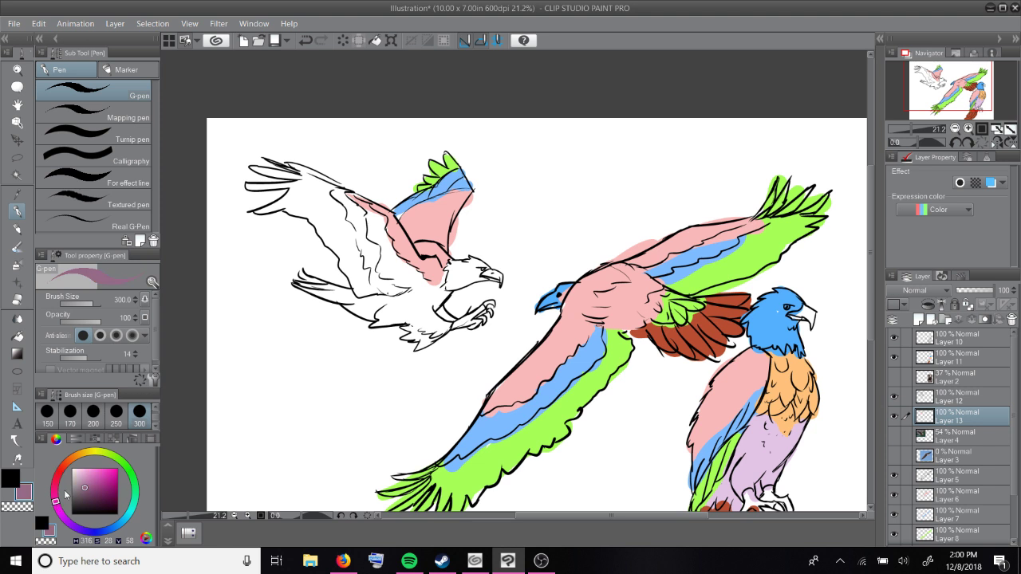
pyautogui.moveTo(388, 264)
pyautogui.mouseDown()
pyautogui.moveTo(416, 279)
pyautogui.moveTo(399, 287)
pyautogui.moveTo(375, 263)
pyautogui.moveTo(387, 254)
pyautogui.moveTo(375, 225)
pyautogui.moveTo(363, 240)
pyautogui.moveTo(367, 205)
pyautogui.mouseUp()
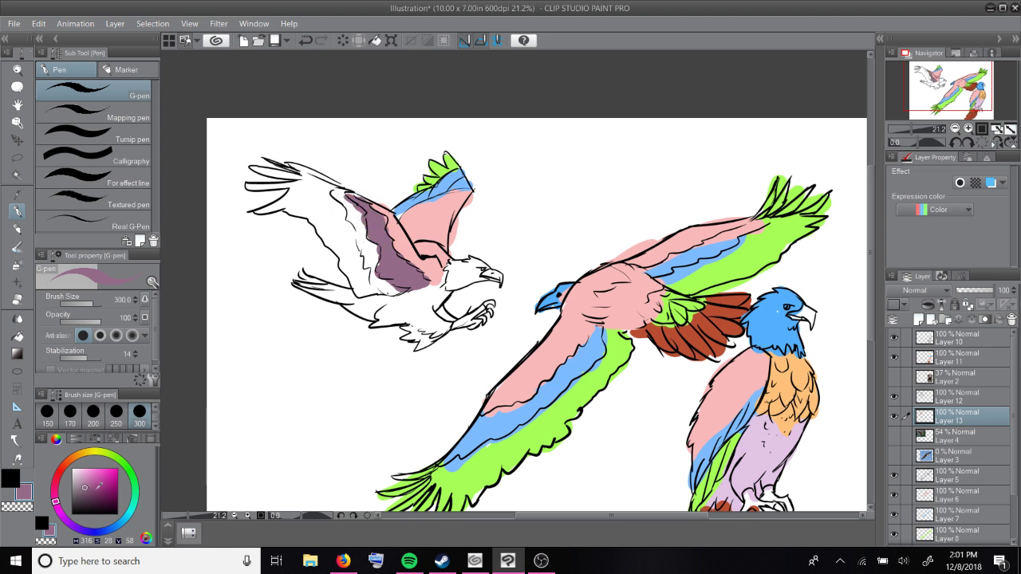
# Step: Paint the near wing's next underside band slate blue, and its long trailing and tip feathers gray
pyautogui.click(116, 527)
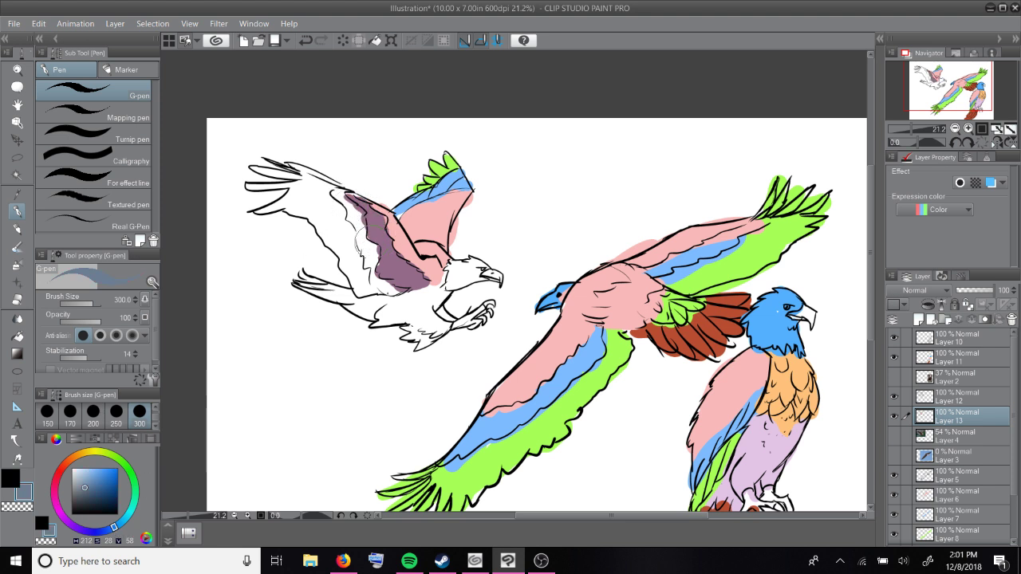
pyautogui.moveTo(394, 297)
pyautogui.mouseDown()
pyautogui.moveTo(371, 271)
pyautogui.moveTo(341, 196)
pyautogui.mouseUp()
pyautogui.moveTo(74, 476); pyautogui.dragTo(72, 485)
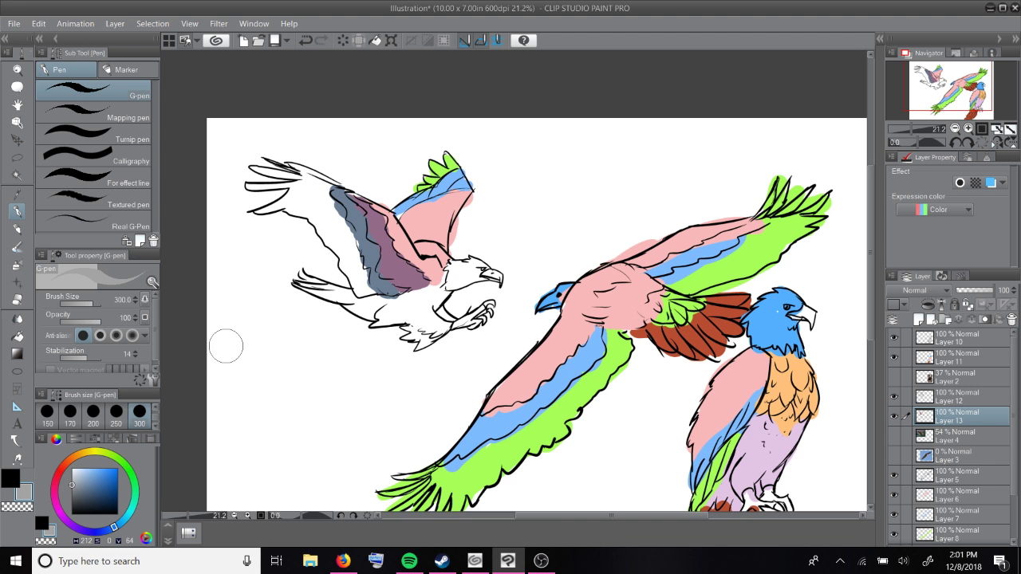
pyautogui.moveTo(351, 272)
pyautogui.mouseDown()
pyautogui.moveTo(295, 187)
pyautogui.moveTo(255, 184)
pyautogui.moveTo(255, 172)
pyautogui.moveTo(287, 179)
pyautogui.mouseUp()
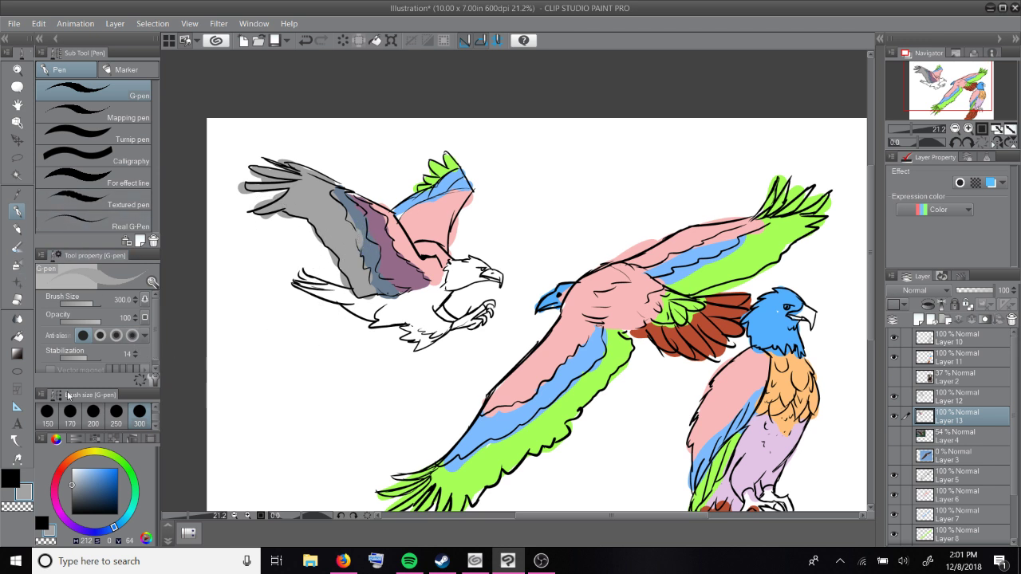
# Step: Paint the attacking eagle's chest orange and its belly and legs lavender, matching the colors of the perched eagle
pyautogui.click(81, 455)
pyautogui.click(98, 477)
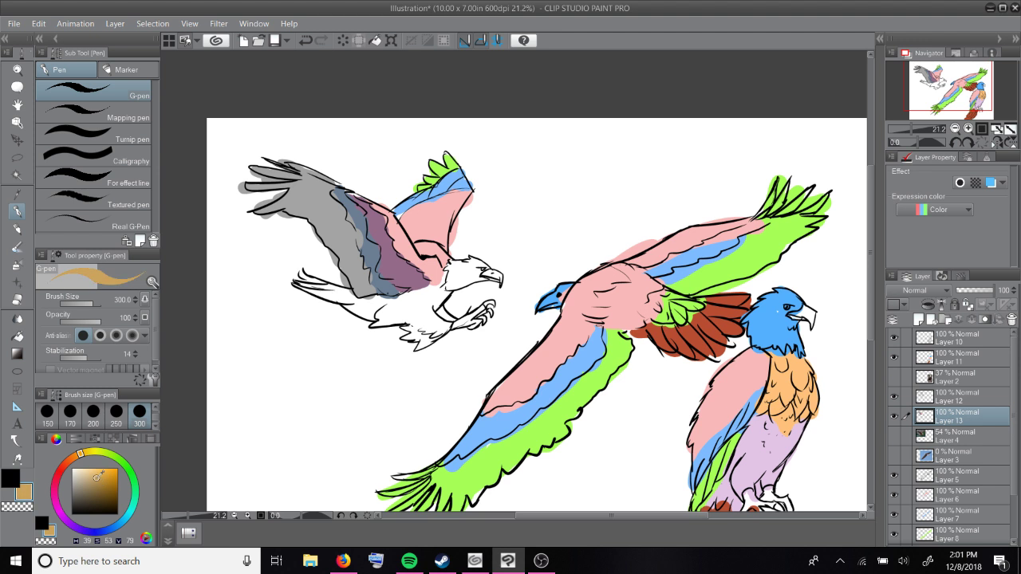
pyautogui.click(16, 194)
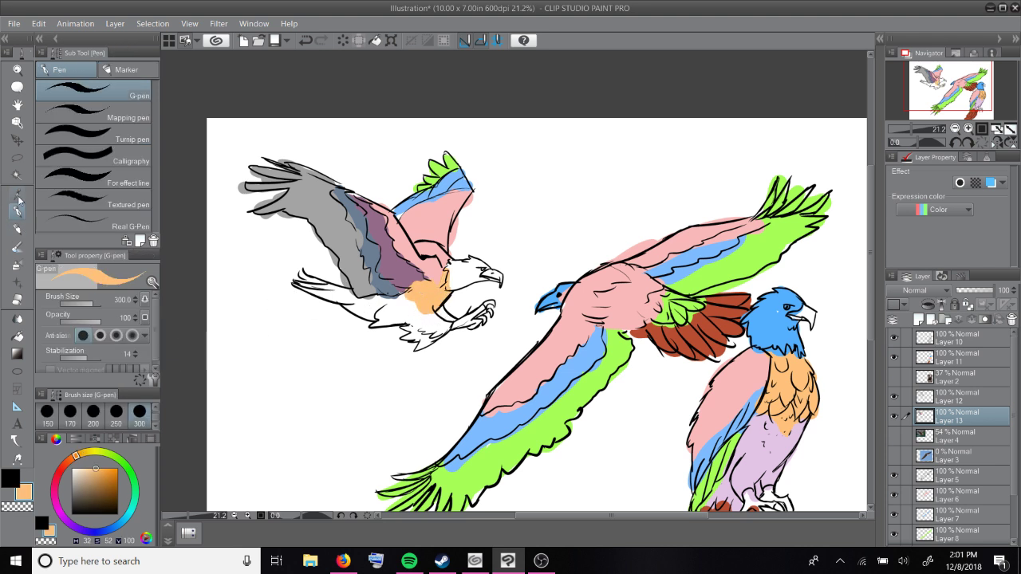
pyautogui.click(17, 195)
pyautogui.click(750, 438)
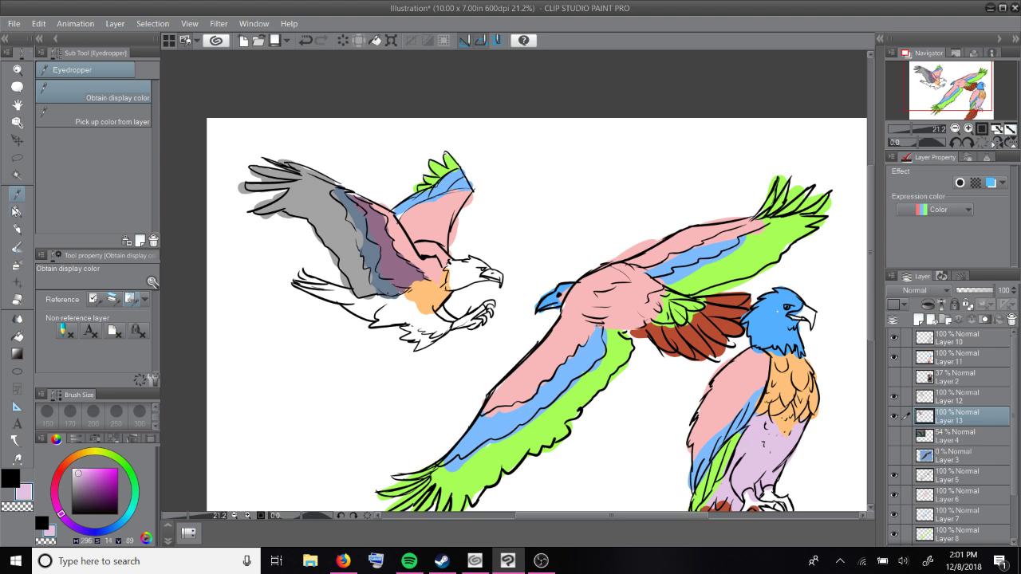
pyautogui.press('p')
pyautogui.moveTo(436, 326)
pyautogui.mouseDown()
pyautogui.moveTo(450, 320)
pyautogui.moveTo(437, 318)
pyautogui.moveTo(413, 343)
pyautogui.moveTo(397, 329)
pyautogui.moveTo(422, 319)
pyautogui.moveTo(408, 306)
pyautogui.moveTo(385, 302)
pyautogui.moveTo(391, 323)
pyautogui.moveTo(375, 322)
pyautogui.moveTo(386, 305)
pyautogui.moveTo(361, 295)
pyautogui.moveTo(357, 311)
pyautogui.moveTo(329, 296)
pyautogui.mouseUp()
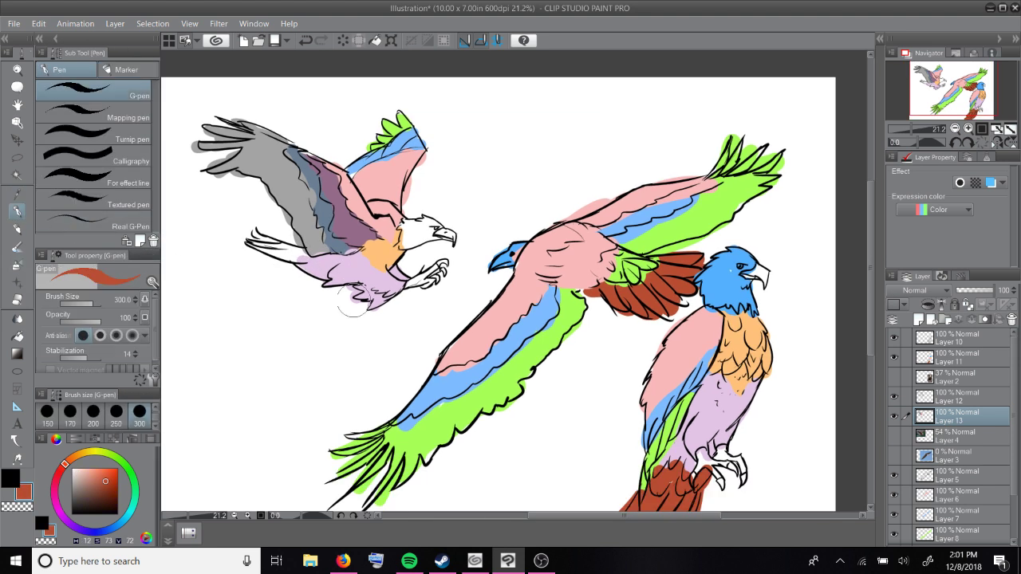
# Step: Paint the attacking eagle's tail feathers brick red and its head the blue sampled from the perched eagle's head
pyautogui.moveTo(296, 261)
pyautogui.mouseDown()
pyautogui.moveTo(306, 257)
pyautogui.moveTo(235, 230)
pyautogui.mouseUp()
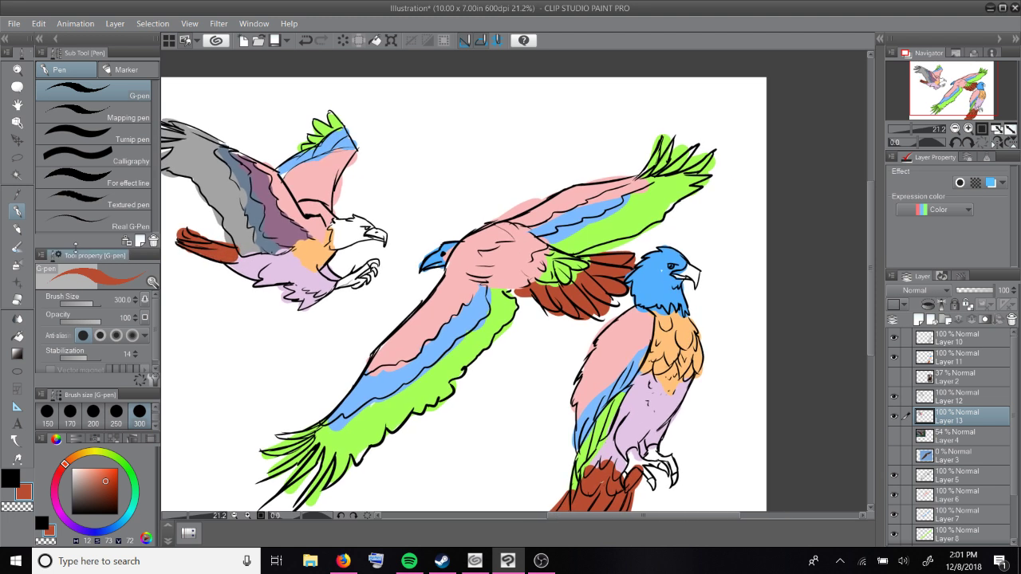
pyautogui.click(16, 192)
pyautogui.click(656, 295)
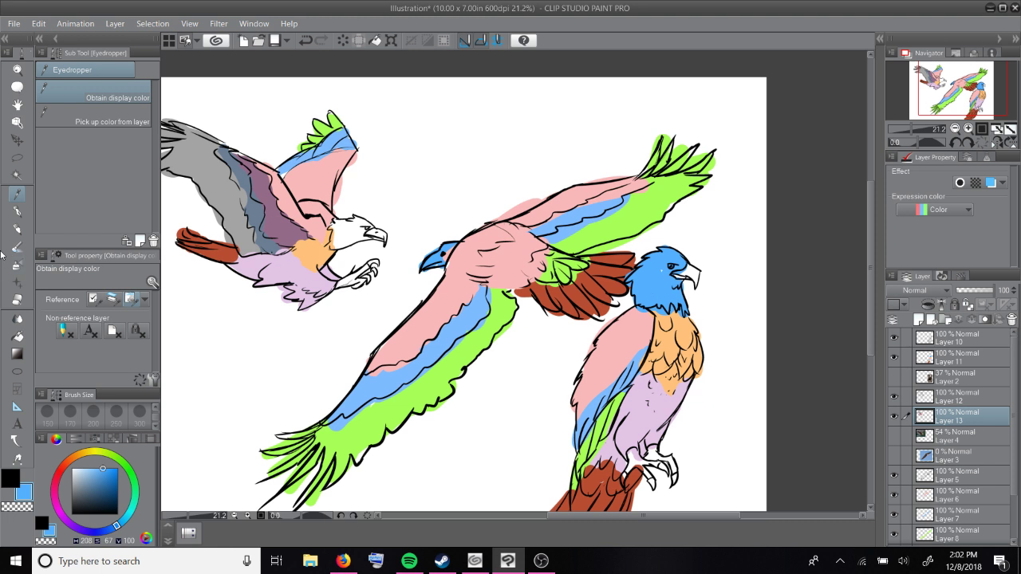
pyautogui.click(17, 213)
pyautogui.moveTo(351, 247)
pyautogui.mouseDown()
pyautogui.moveTo(363, 236)
pyautogui.moveTo(351, 232)
pyautogui.moveTo(355, 219)
pyautogui.moveTo(339, 239)
pyautogui.moveTo(329, 236)
pyautogui.moveTo(379, 207)
pyautogui.moveTo(450, 238)
pyautogui.mouseUp()
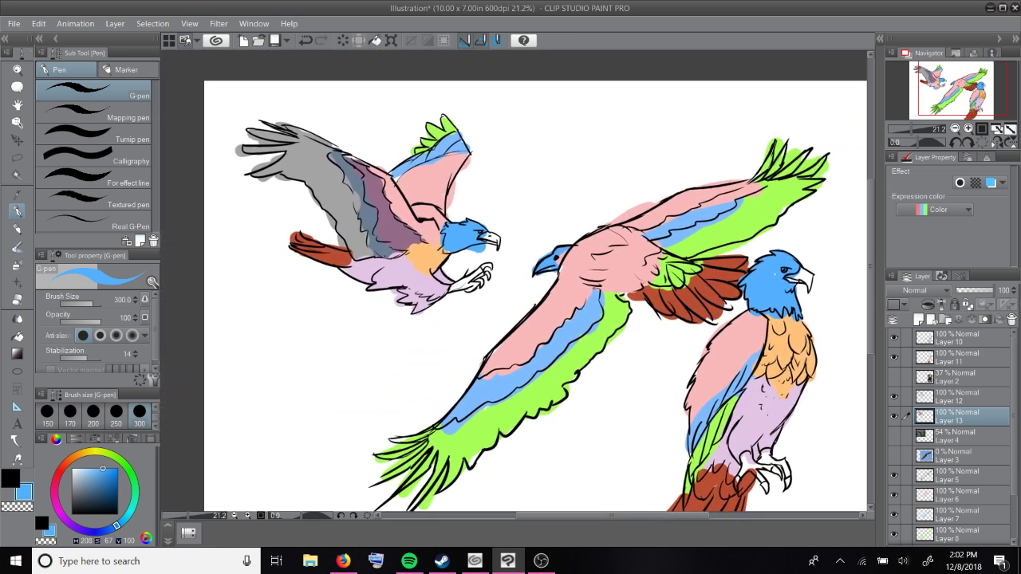
pyautogui.scroll(2, 514, 295)
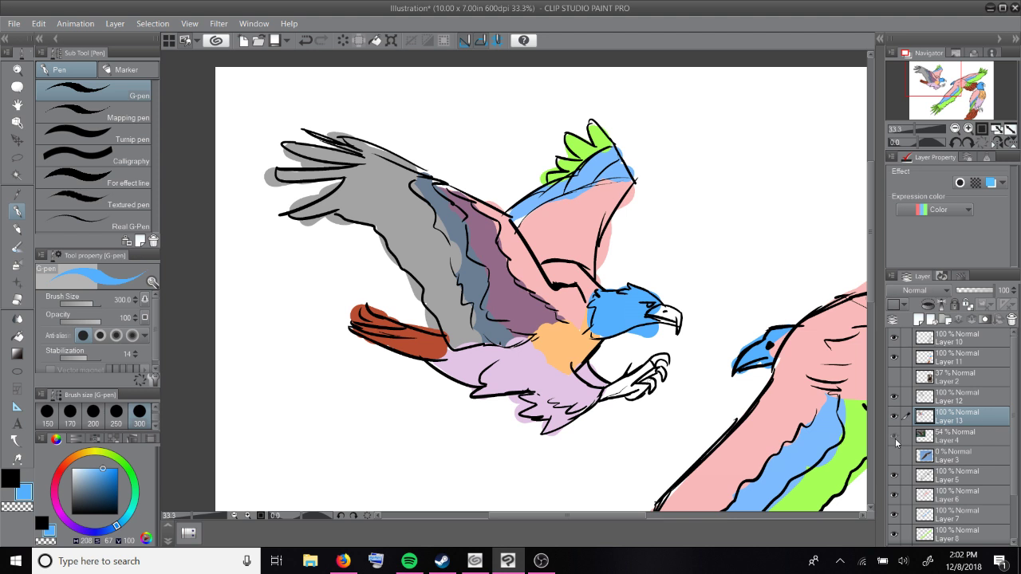
pyautogui.hotkey('ctrl', '-')
pyautogui.hotkey('ctrl', '-')
pyautogui.hotkey('ctrl', '-')
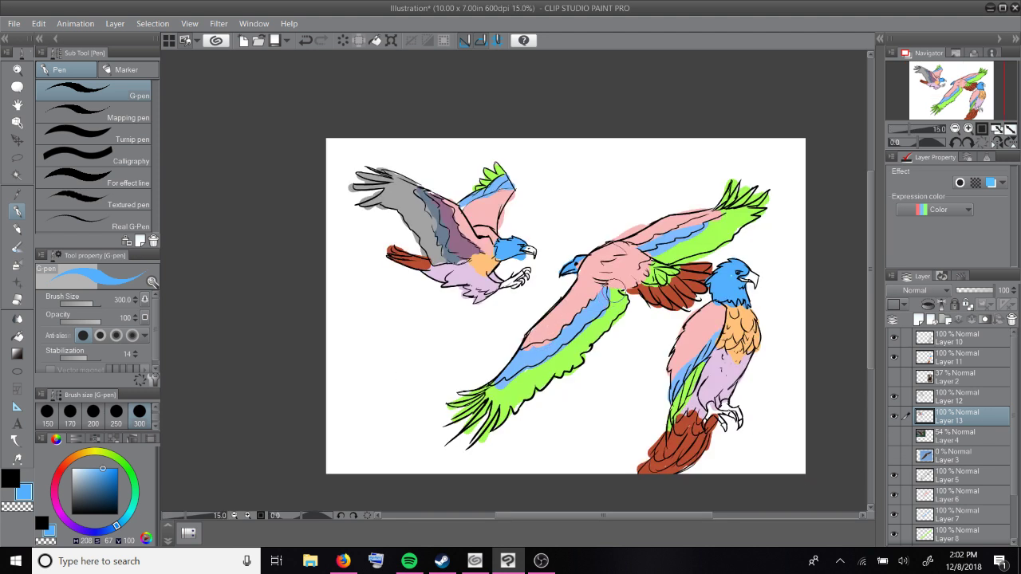
# Step: Switch to Firefox, preview ZooMontana's front-facing bald eagle photo, and search images for "bald eagle looking straight ahead"
pyautogui.click(344, 560)
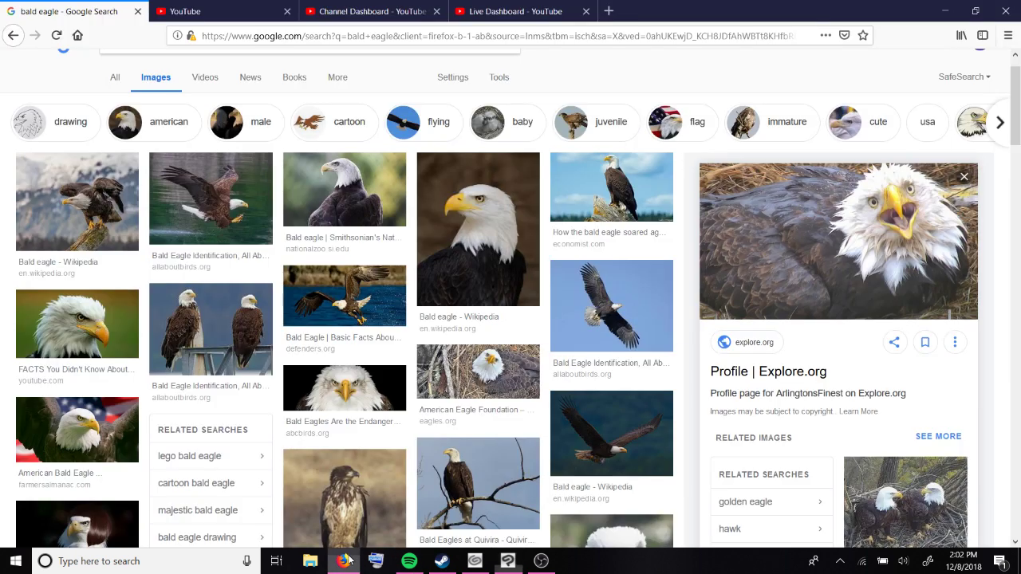
pyautogui.scroll(-3, 470, 444)
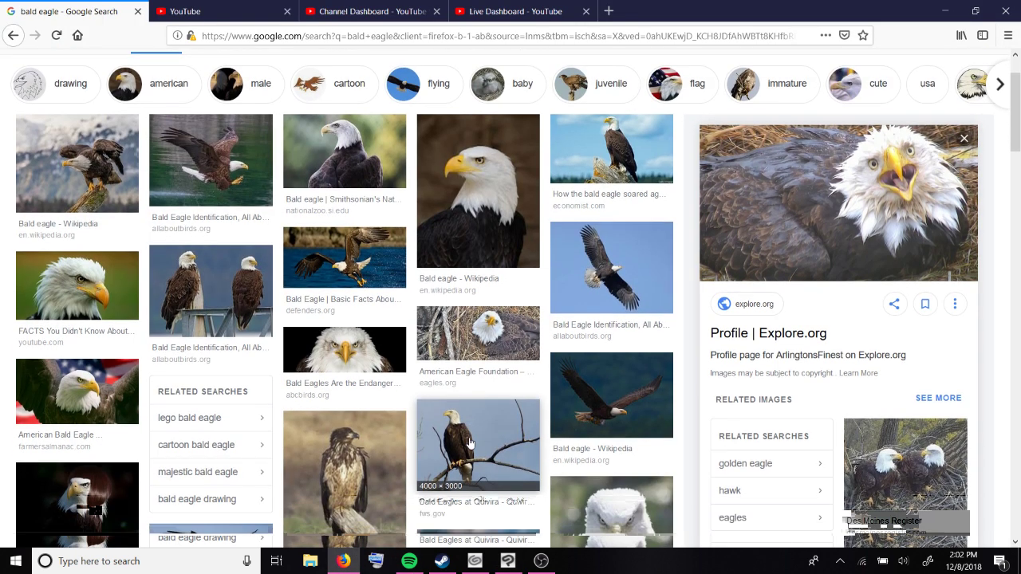
pyautogui.scroll(-1, 470, 443)
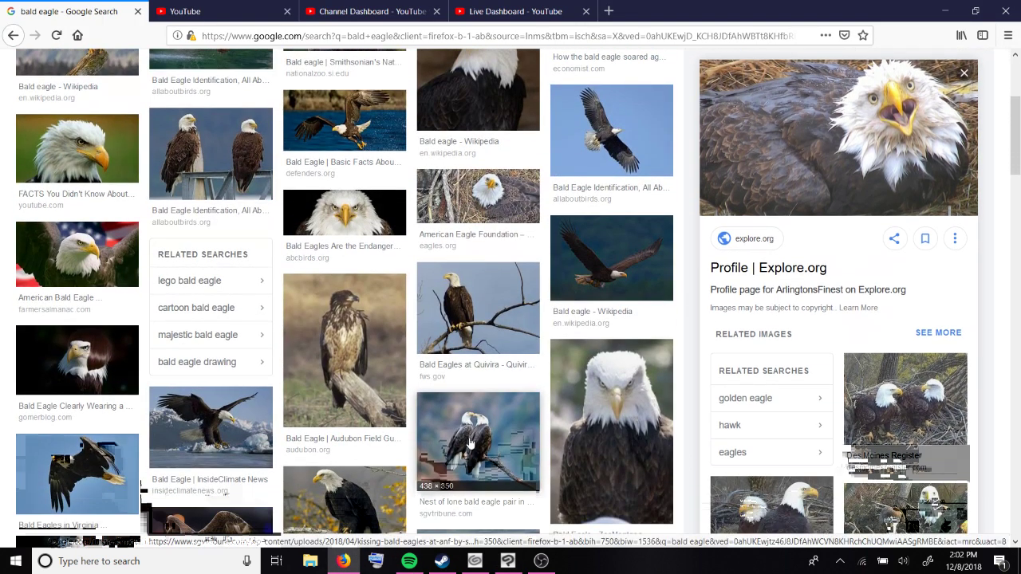
pyautogui.click(592, 430)
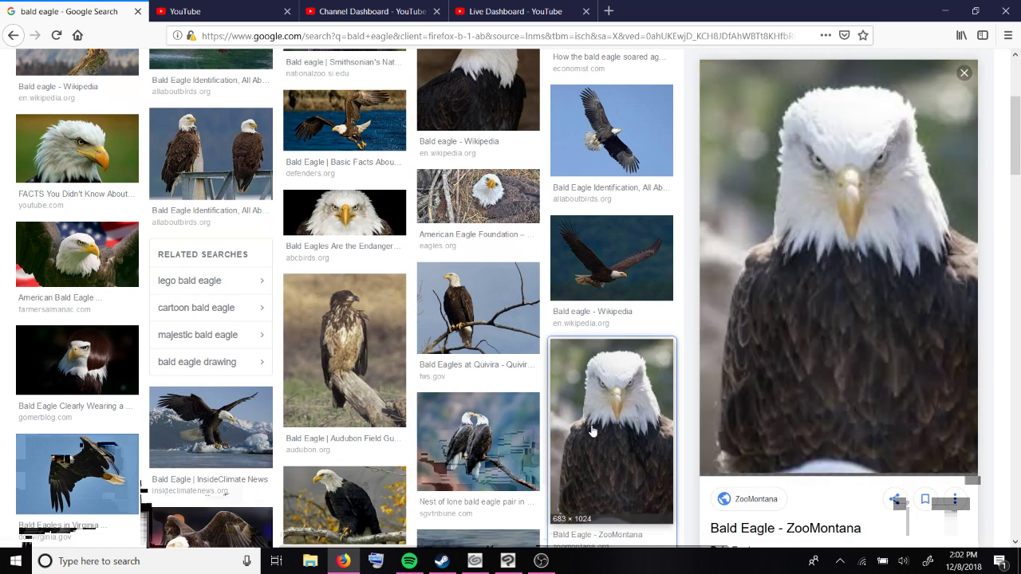
pyautogui.scroll(5, 451, 332)
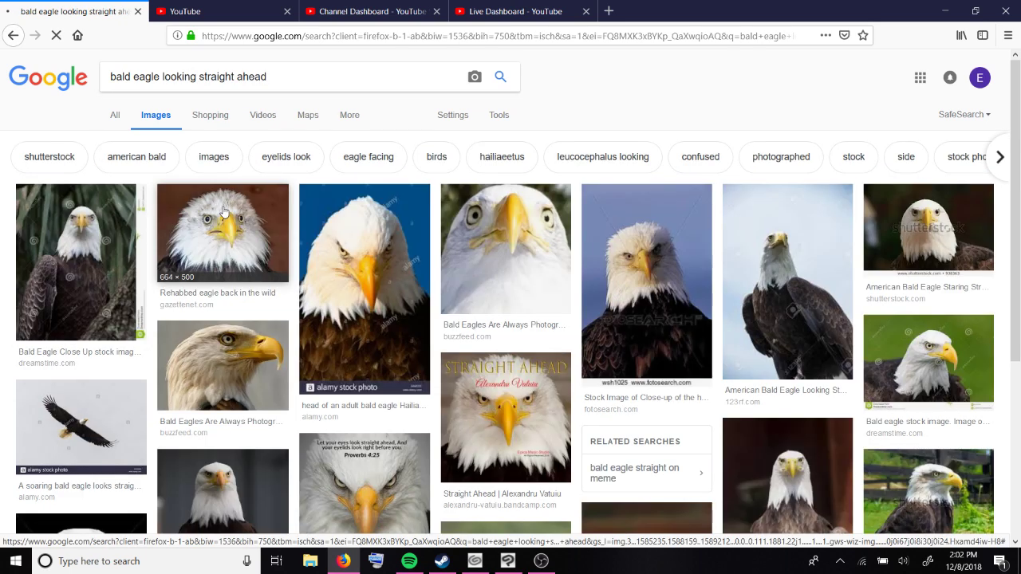
# Step: Preview the rehabbed eagle close-up and two front-facing Shutterstock eagle portraits as candidate head references
pyautogui.click(207, 251)
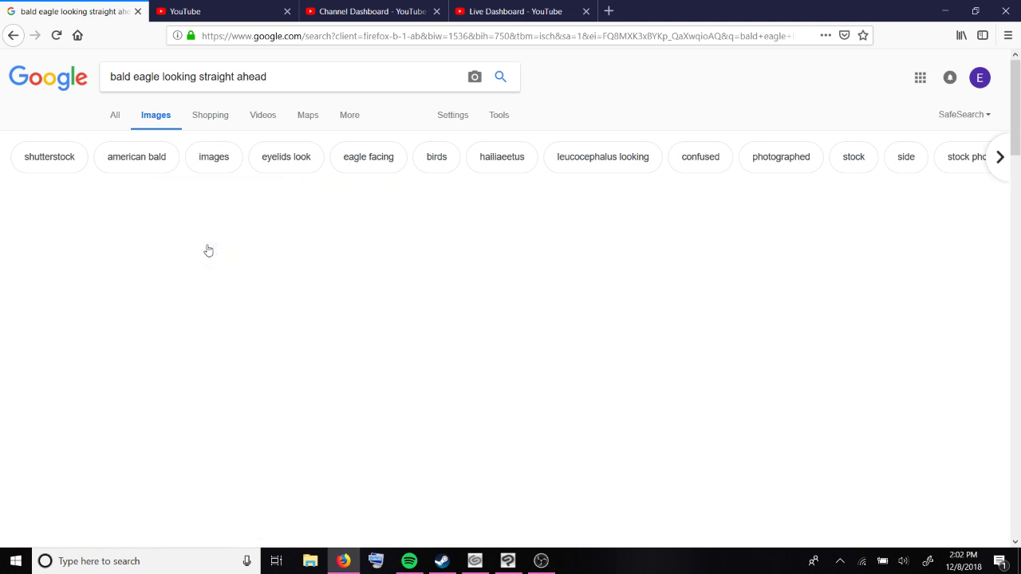
pyautogui.scroll(1, 473, 367)
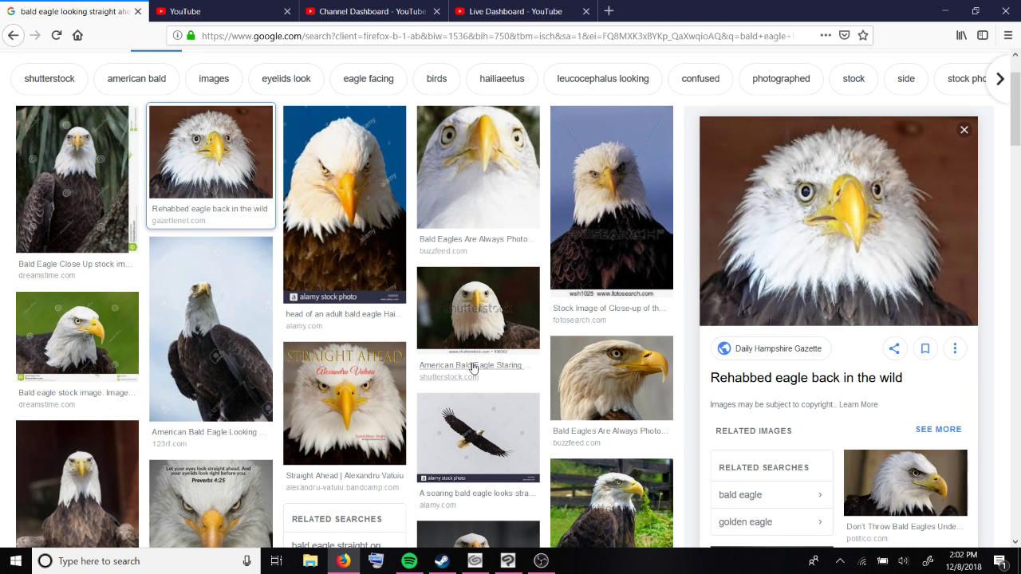
pyautogui.click(119, 469)
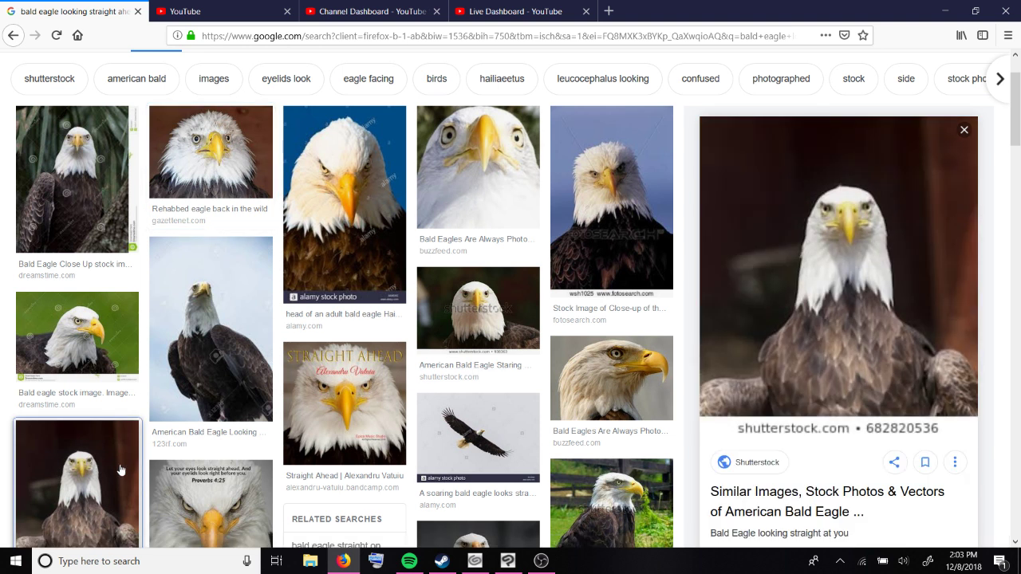
pyautogui.scroll(-3, 119, 469)
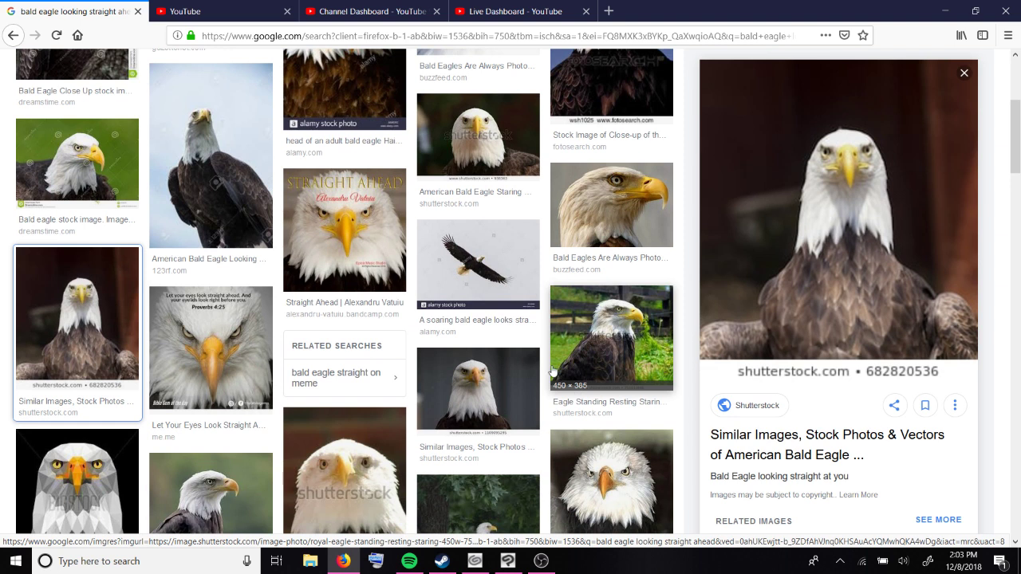
pyautogui.click(478, 389)
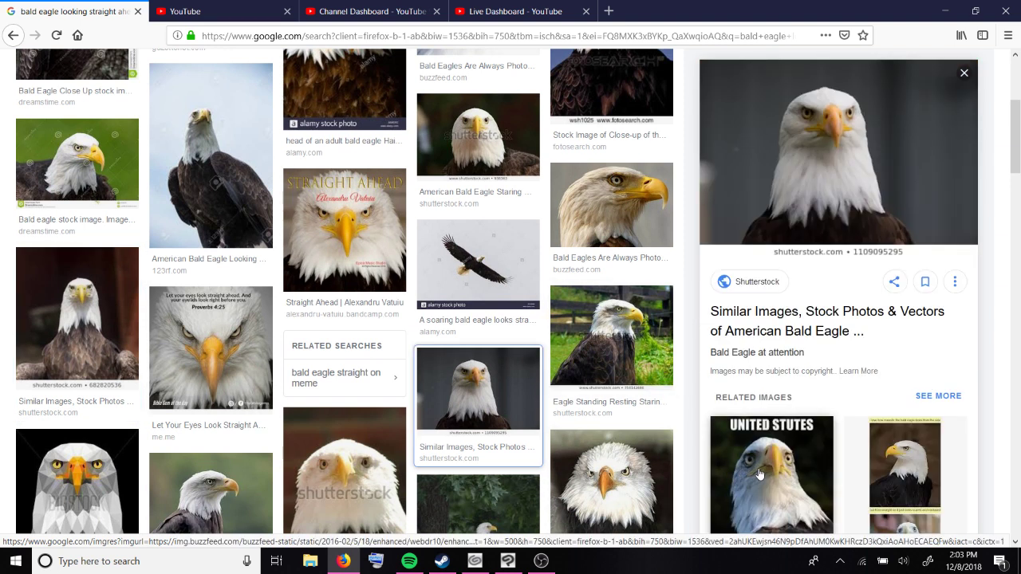
# Step: Preview BuzzFeed's front-facing bald eagle meme and Dreamstime's close-up photo as further candidate head references
pyautogui.click(759, 475)
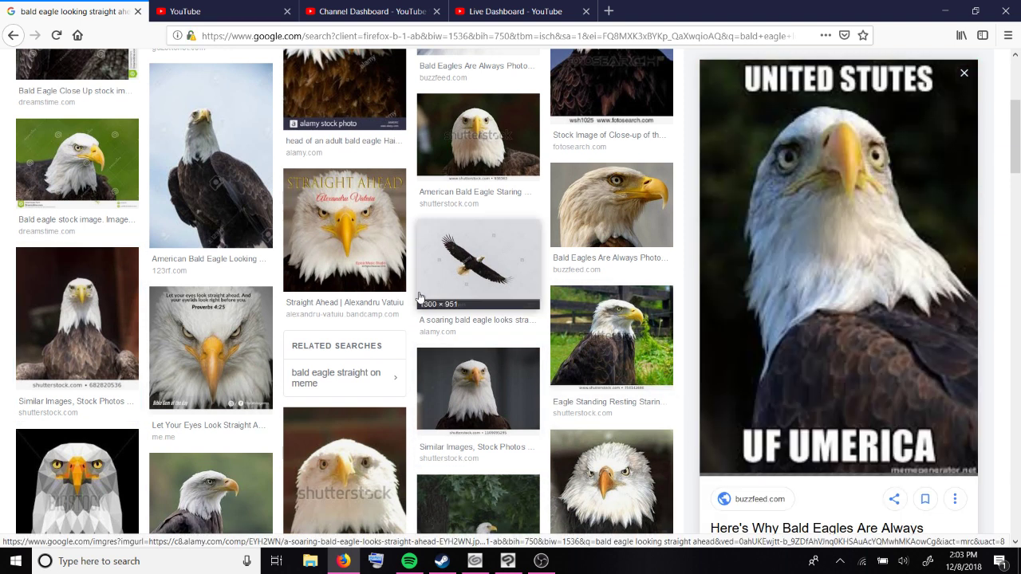
pyautogui.scroll(1, 420, 297)
pyautogui.scroll(3, 421, 297)
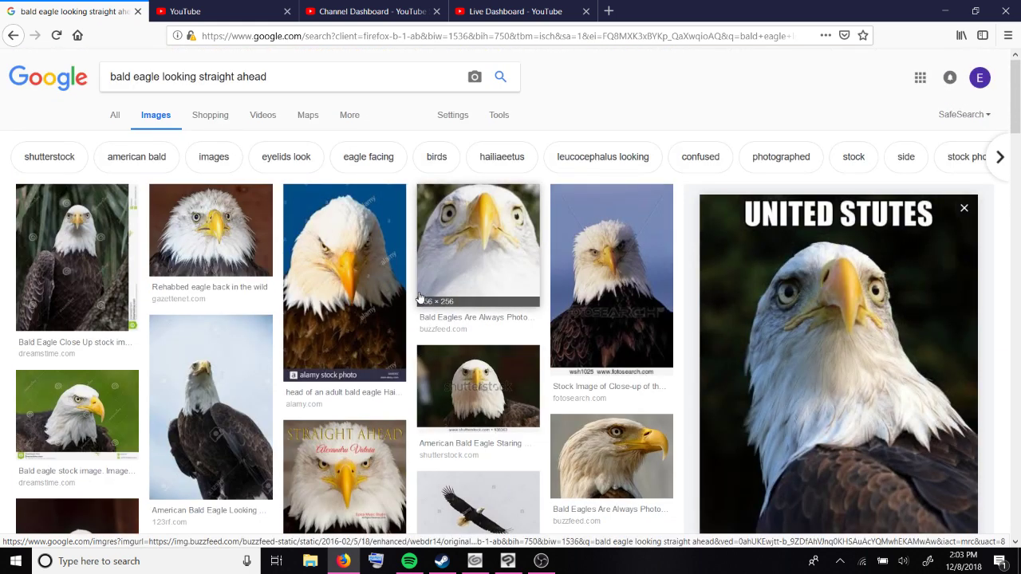
pyautogui.scroll(-2, 420, 297)
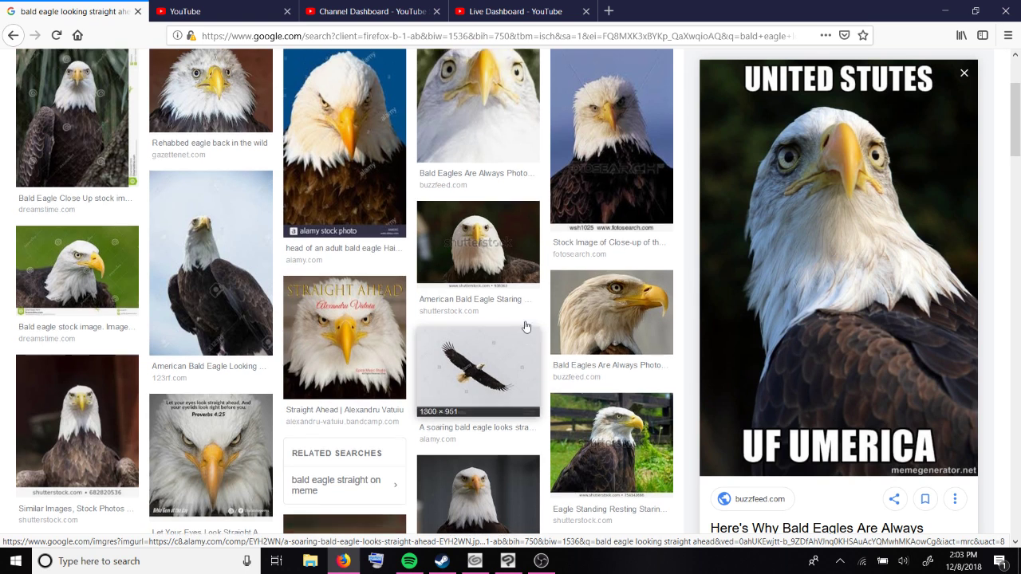
pyautogui.scroll(2, 526, 327)
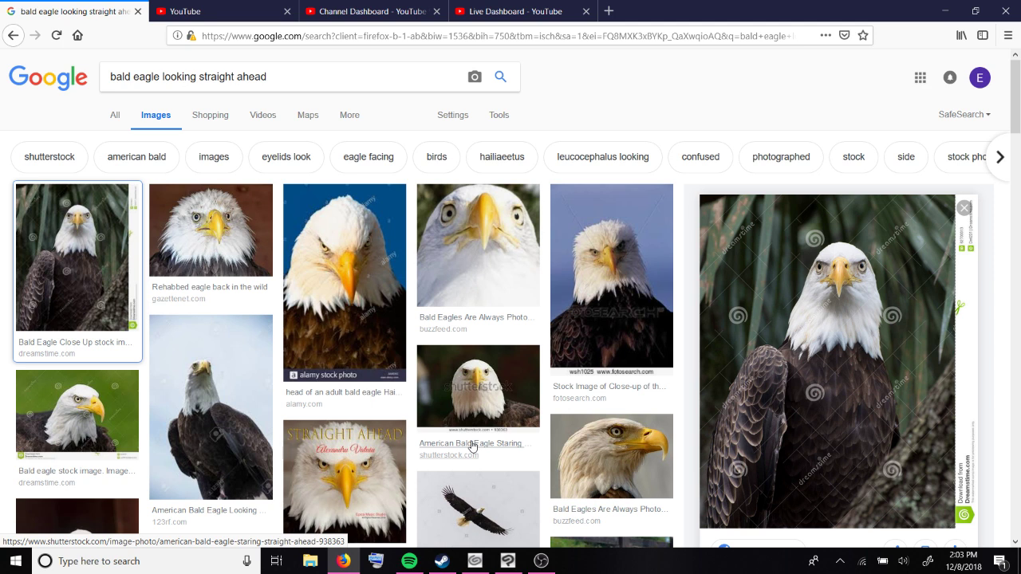
# Step: Switch to Clip Studio Paint, add a new layer above all others, and set the drawing color to black
pyautogui.click(508, 560)
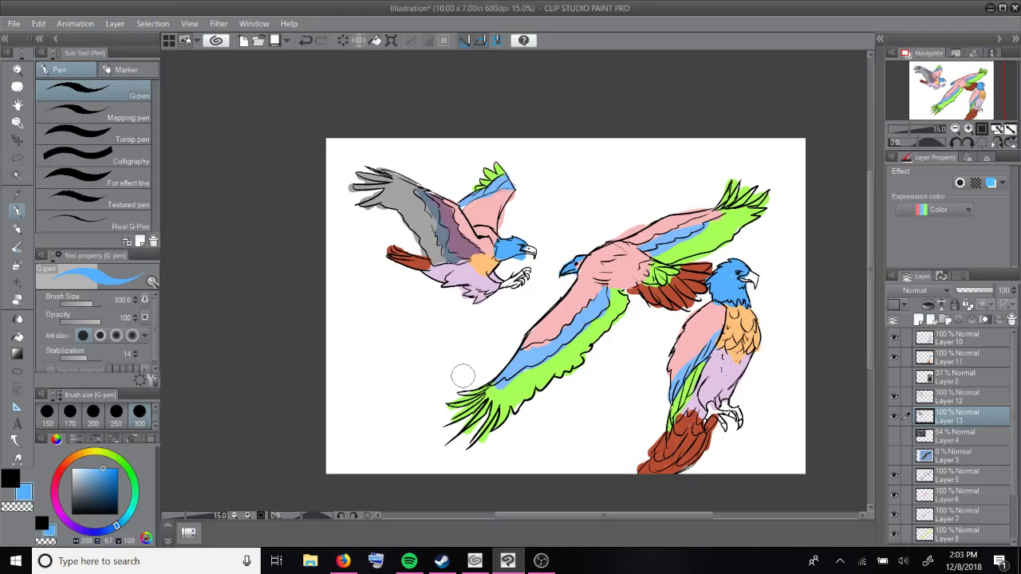
pyautogui.click(927, 336)
pyautogui.click(919, 321)
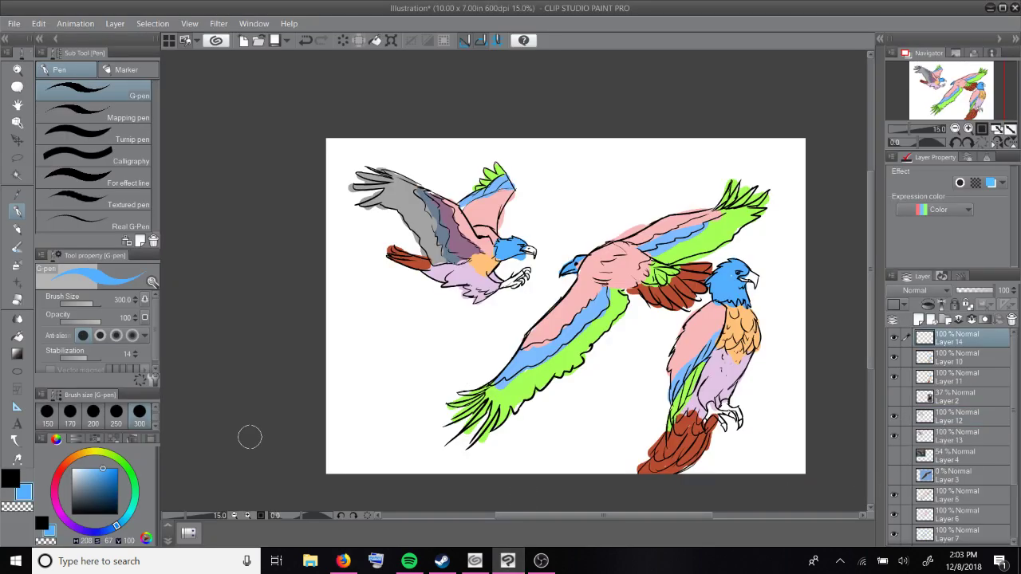
pyautogui.moveTo(93, 494); pyautogui.dragTo(71, 516)
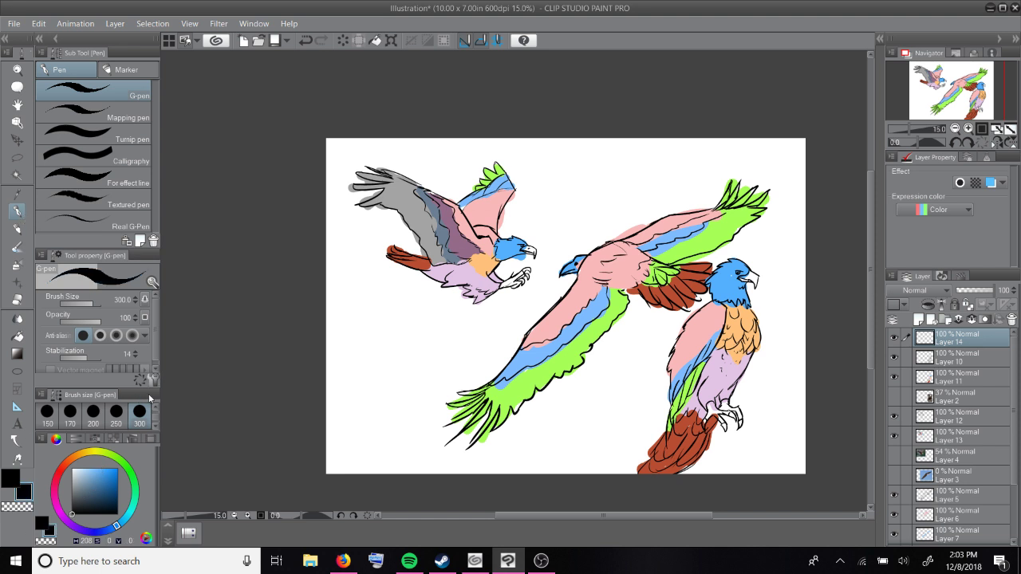
# Step: Sketch a large eagle head freehand with brow, eyes and beak in the canvas's lower-left area, using brush size 50
pyautogui.scroll(1, 156, 409)
pyautogui.scroll(1, 143, 419)
pyautogui.click(138, 415)
pyautogui.scroll(2, 372, 369)
pyautogui.moveTo(458, 309)
pyautogui.mouseDown()
pyautogui.moveTo(432, 264)
pyautogui.moveTo(461, 311)
pyautogui.mouseUp()
pyautogui.moveTo(423, 262); pyautogui.dragTo(390, 319)
pyautogui.moveTo(406, 277)
pyautogui.mouseDown()
pyautogui.moveTo(381, 329)
pyautogui.moveTo(437, 381)
pyautogui.mouseUp()
pyautogui.moveTo(421, 253)
pyautogui.mouseDown()
pyautogui.moveTo(503, 333)
pyautogui.moveTo(506, 375)
pyautogui.mouseUp()
pyautogui.moveTo(503, 335)
pyautogui.mouseDown()
pyautogui.moveTo(501, 417)
pyautogui.moveTo(470, 395)
pyautogui.mouseUp()
pyautogui.moveTo(507, 423); pyautogui.dragTo(449, 386)
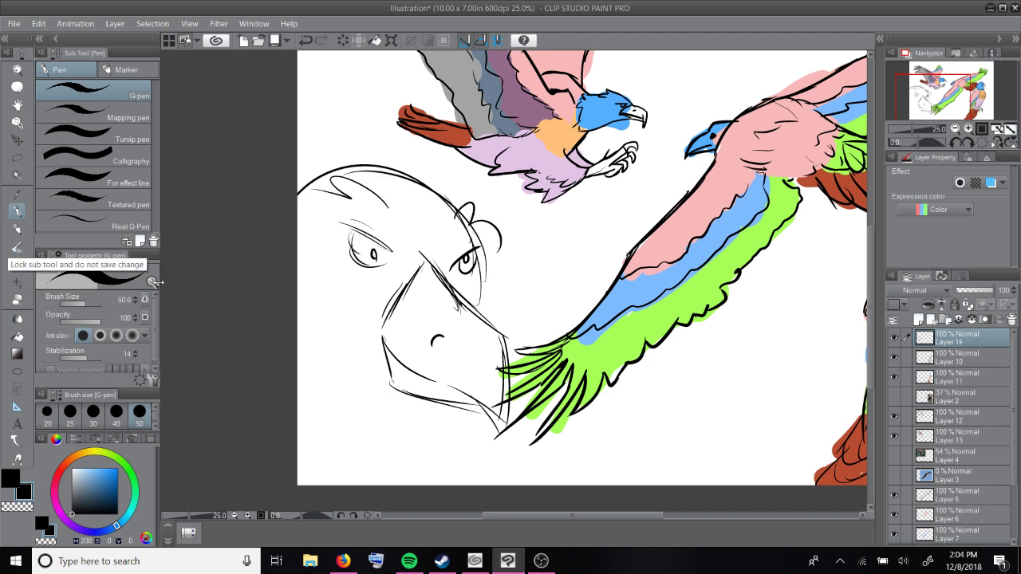
# Step: Hide the layer with the freehand eagle head sketch and add a new layer above it
pyautogui.scroll(-3, 710, 374)
pyautogui.moveTo(662, 433); pyautogui.dragTo(485, 466)
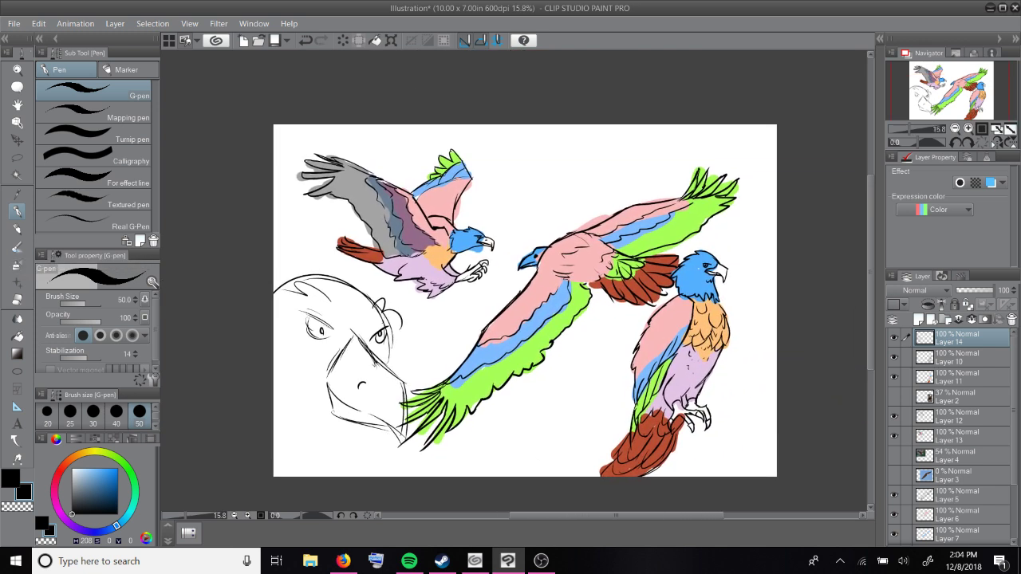
pyautogui.click(894, 337)
pyautogui.click(919, 320)
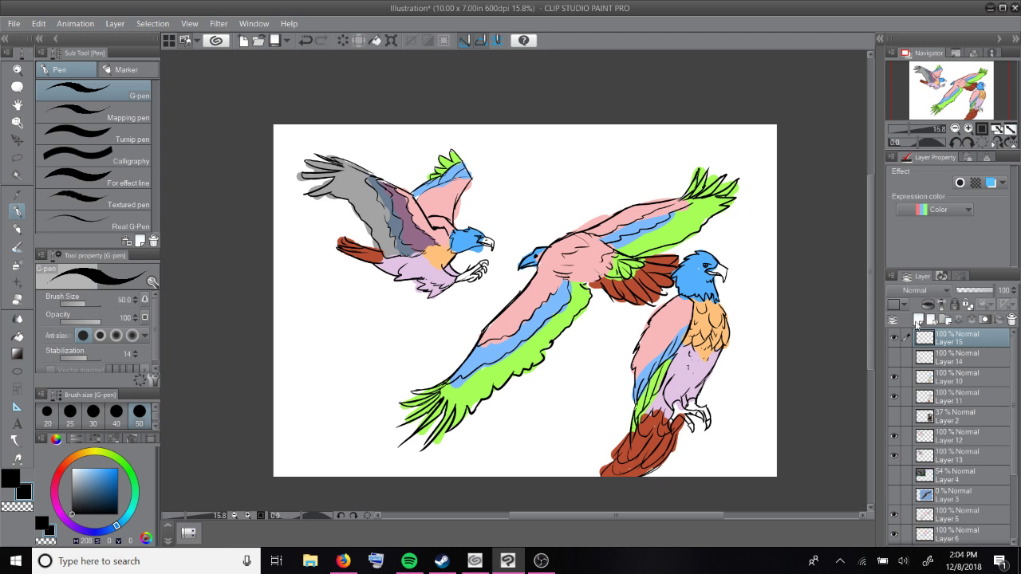
# Step: Switch to Firefox, copy Shutterstock's "American Bald Eagle Staring Straight Ahead" photo, and paste it into the Clip Studio Paint illustration
pyautogui.click(343, 560)
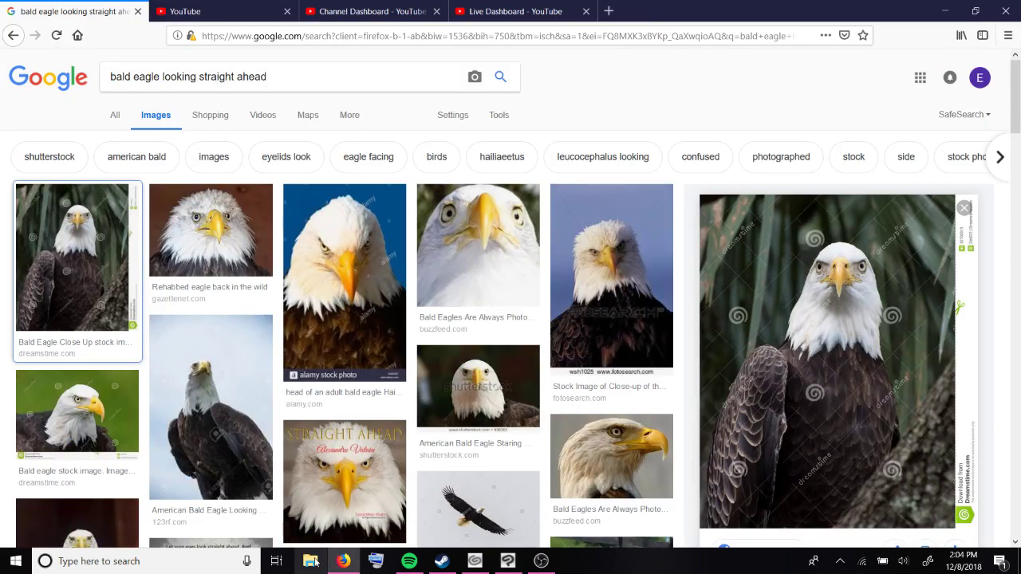
pyautogui.click(512, 418)
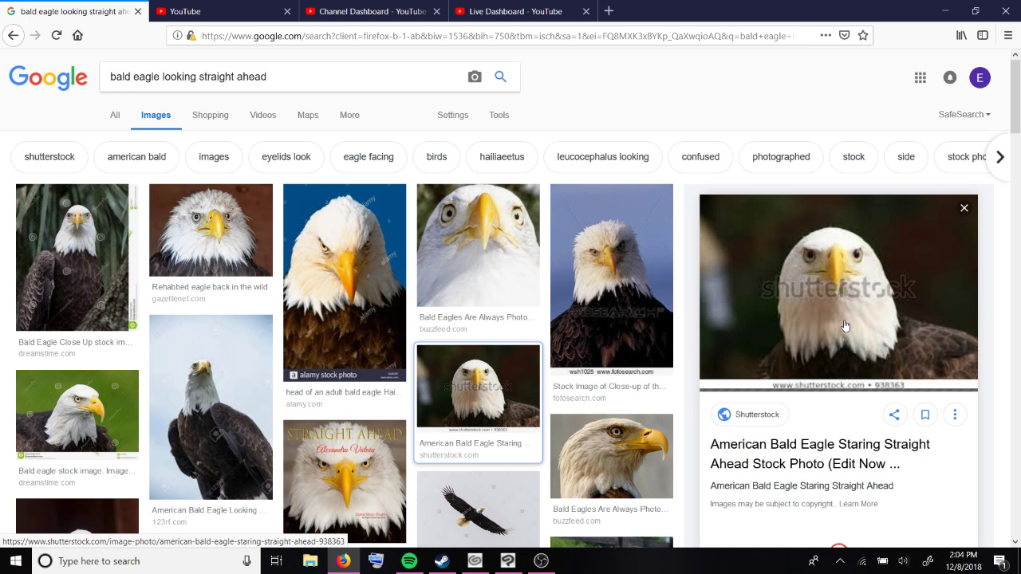
pyautogui.click(507, 560)
pyautogui.click(39, 23)
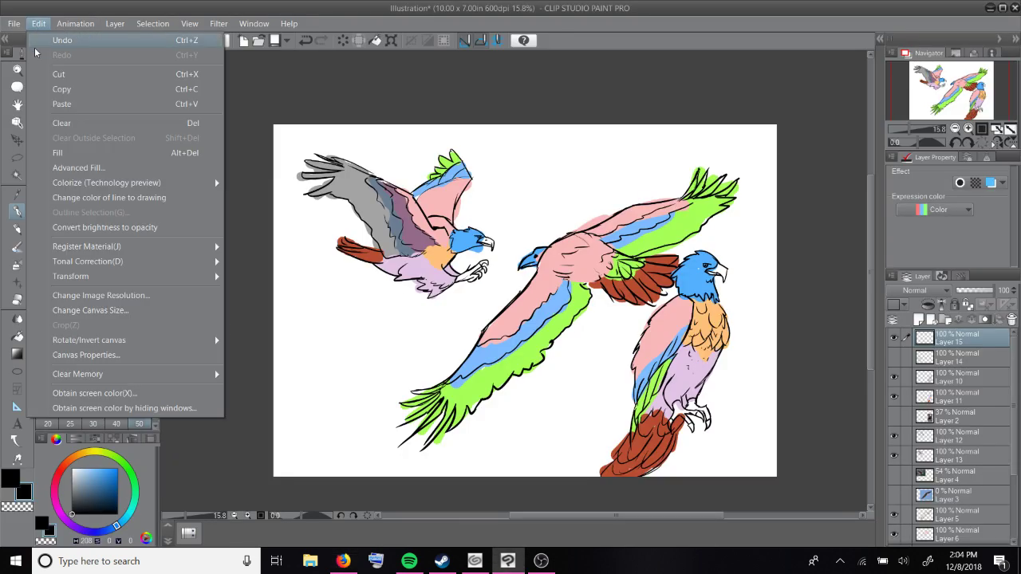
pyautogui.click(59, 104)
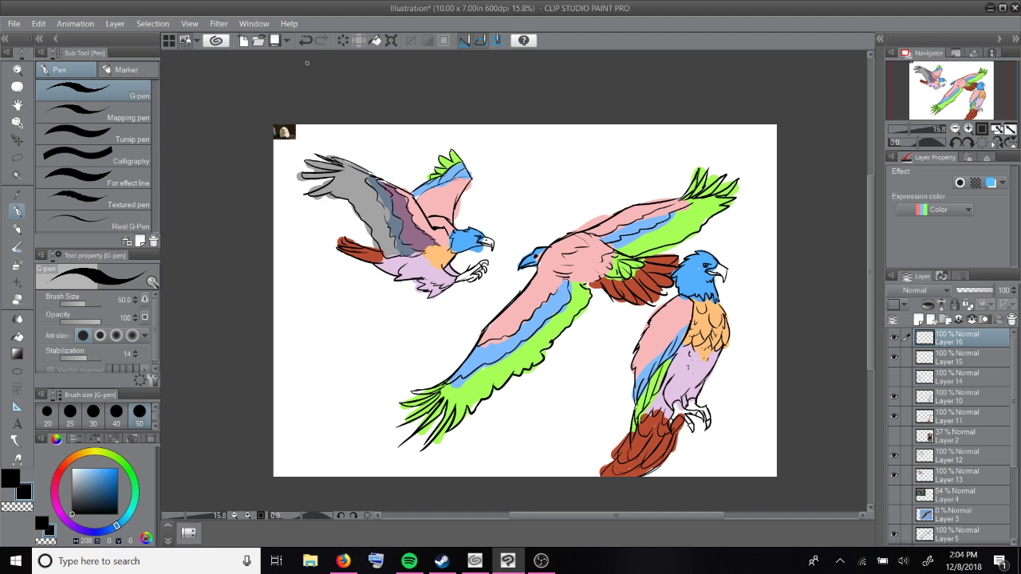
# Step: Enlarge the pasted eagle photo to cover the canvas's lower-left area and lower its layer opacity to 37%
pyautogui.hotkey('ctrl', 't')
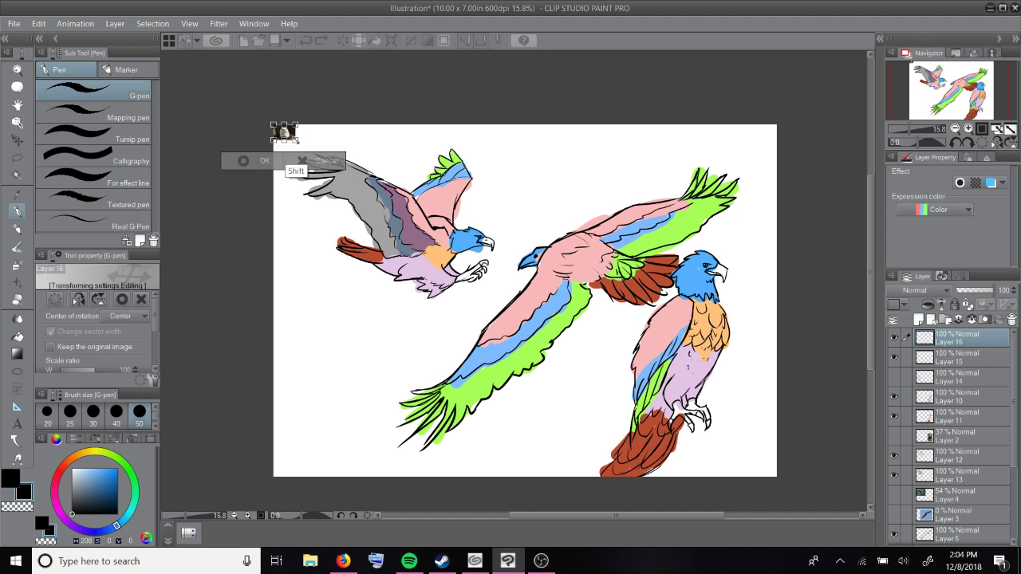
pyautogui.moveTo(297, 141); pyautogui.dragTo(650, 392)
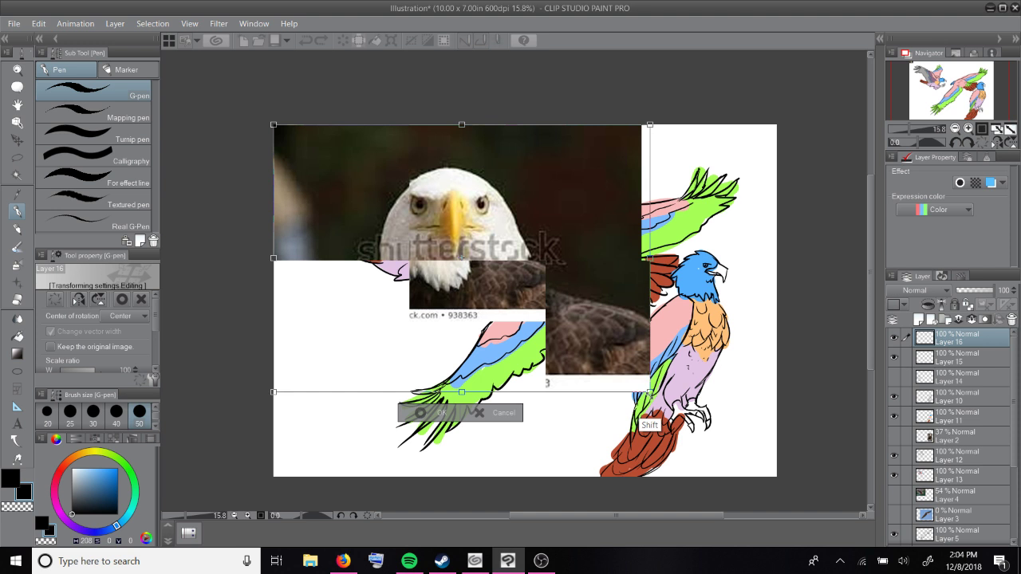
pyautogui.press('Return')
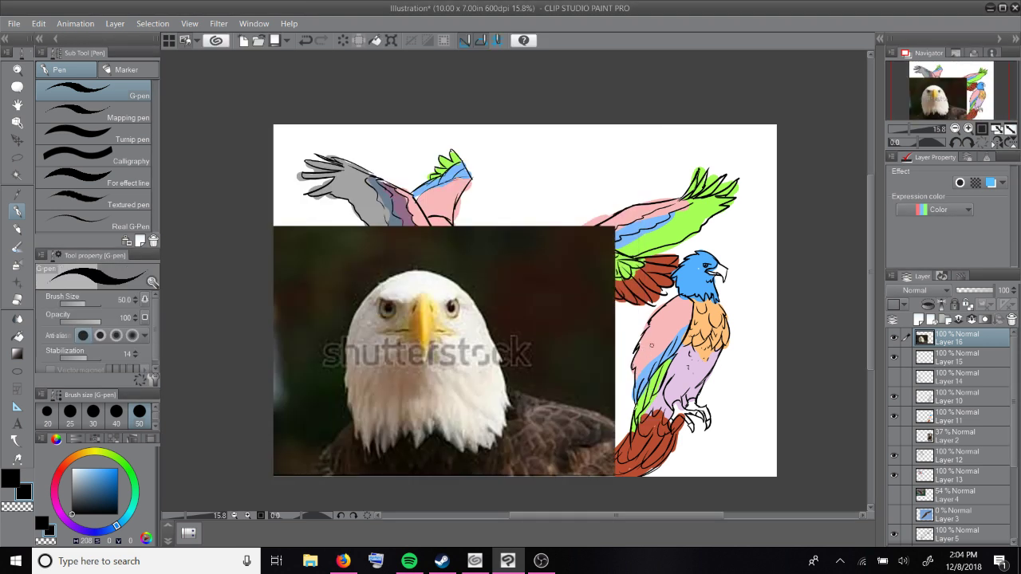
pyautogui.click(971, 291)
# Step: On a new layer, trace the photo eagle's beak, mouth corners, eyes and brows in black with brush size 80
pyautogui.click(919, 319)
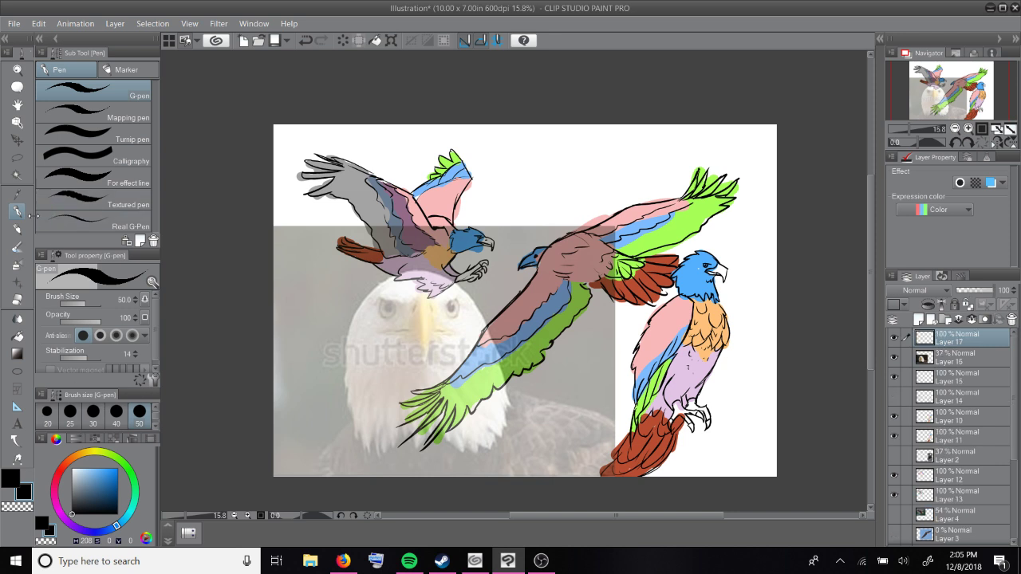
pyautogui.scroll(3, 478, 323)
pyautogui.scroll(-3, 478, 323)
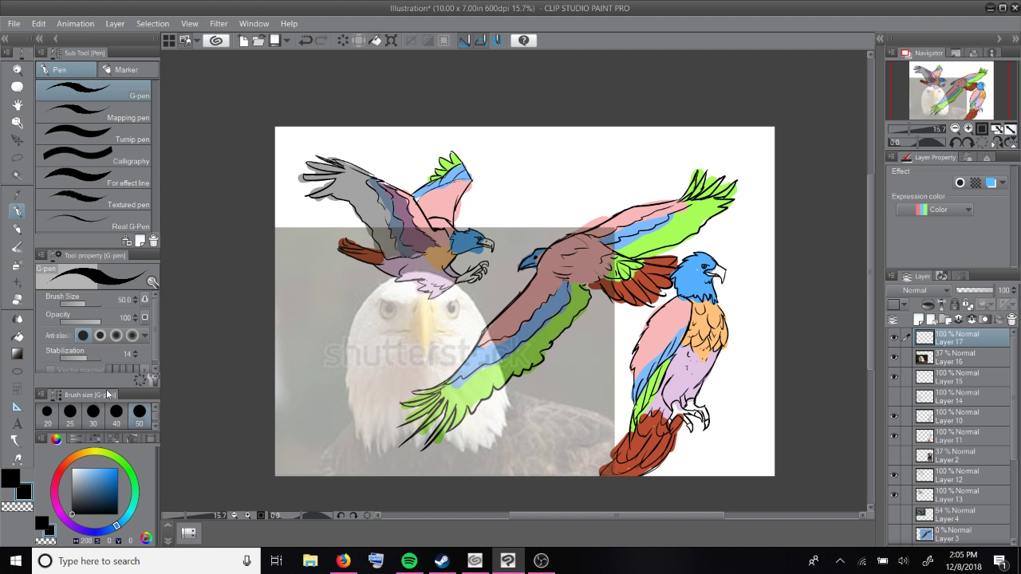
pyautogui.click(156, 423)
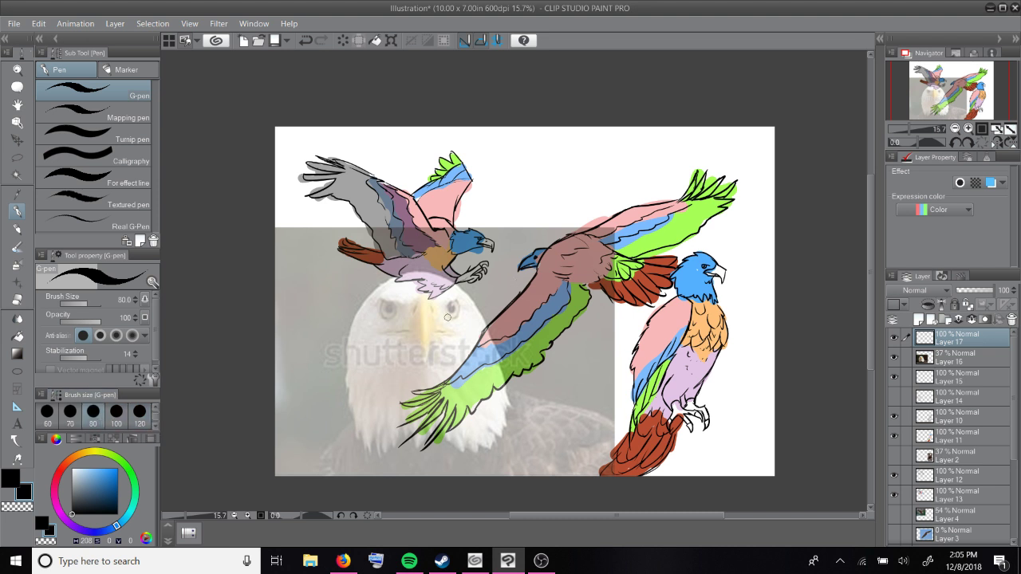
pyautogui.press(']')
pyautogui.press(']')
pyautogui.press(']')
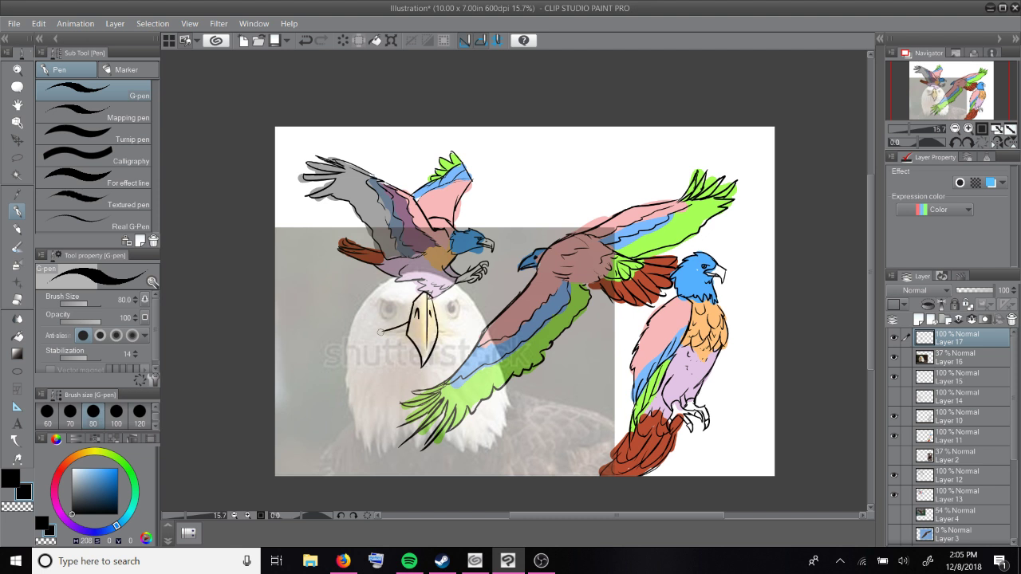
pyautogui.moveTo(398, 325)
pyautogui.mouseDown()
pyautogui.moveTo(381, 338)
pyautogui.moveTo(456, 333)
pyautogui.moveTo(438, 338)
pyautogui.mouseUp()
pyautogui.moveTo(401, 305)
pyautogui.mouseDown()
pyautogui.moveTo(377, 300)
pyautogui.moveTo(390, 312)
pyautogui.moveTo(462, 295)
pyautogui.moveTo(455, 307)
pyautogui.mouseUp()
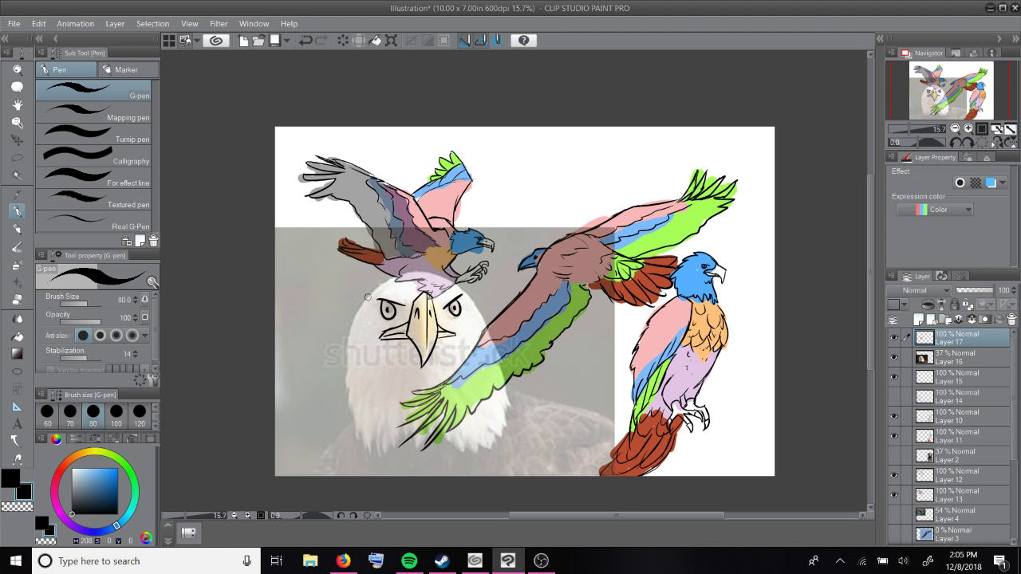
# Step: Trace the front-facing eagle's jagged crown, head sides, ragged neck feathers and both shoulder lines
pyautogui.moveTo(363, 310)
pyautogui.mouseDown()
pyautogui.moveTo(375, 281)
pyautogui.moveTo(430, 250)
pyautogui.mouseUp()
pyautogui.moveTo(474, 307); pyautogui.dragTo(430, 262)
pyautogui.moveTo(363, 305)
pyautogui.mouseDown()
pyautogui.moveTo(350, 366)
pyautogui.moveTo(351, 337)
pyautogui.moveTo(368, 397)
pyautogui.mouseUp()
pyautogui.moveTo(475, 304)
pyautogui.mouseDown()
pyautogui.moveTo(484, 363)
pyautogui.moveTo(474, 399)
pyautogui.mouseUp()
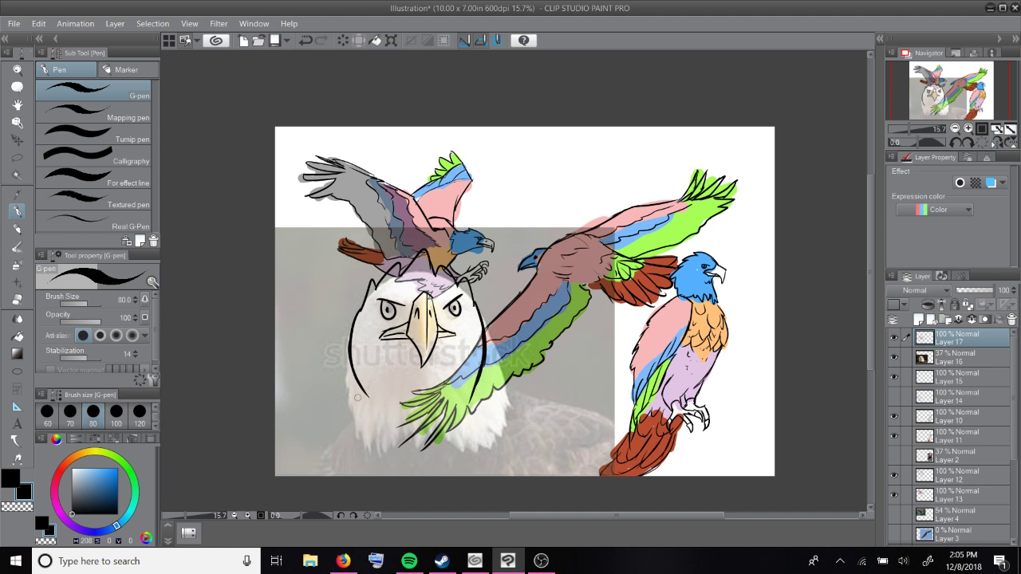
pyautogui.moveTo(365, 390); pyautogui.dragTo(374, 434)
pyautogui.moveTo(360, 435); pyautogui.dragTo(507, 398)
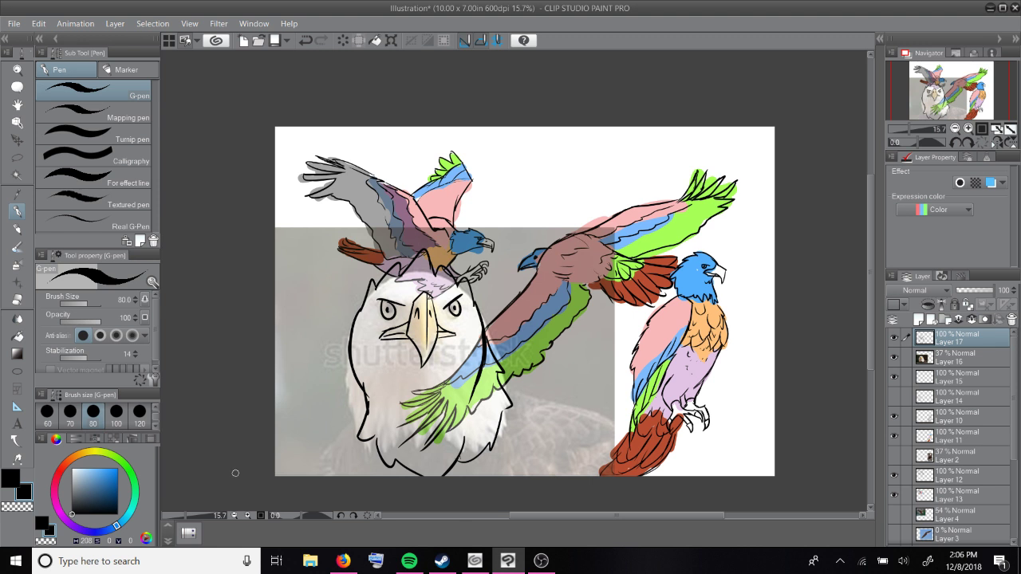
pyautogui.moveTo(506, 390)
pyautogui.mouseDown()
pyautogui.moveTo(600, 433)
pyautogui.moveTo(622, 477)
pyautogui.mouseUp()
pyautogui.moveTo(370, 408); pyautogui.dragTo(313, 477)
# Step: Hide the front-facing eagle reference photo and add a new color layer directly beneath the traced line art
pyautogui.click(965, 361)
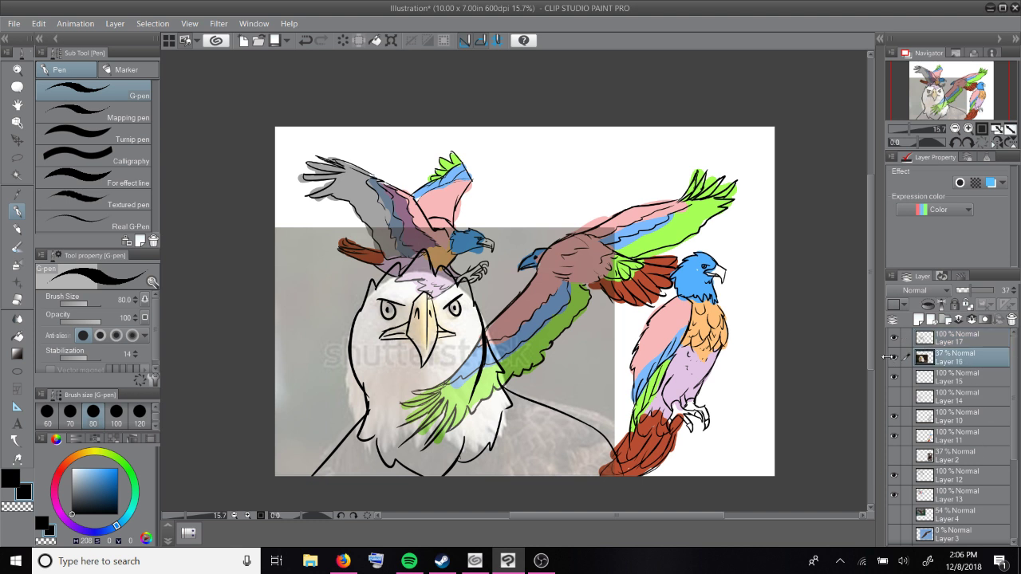
pyautogui.click(895, 359)
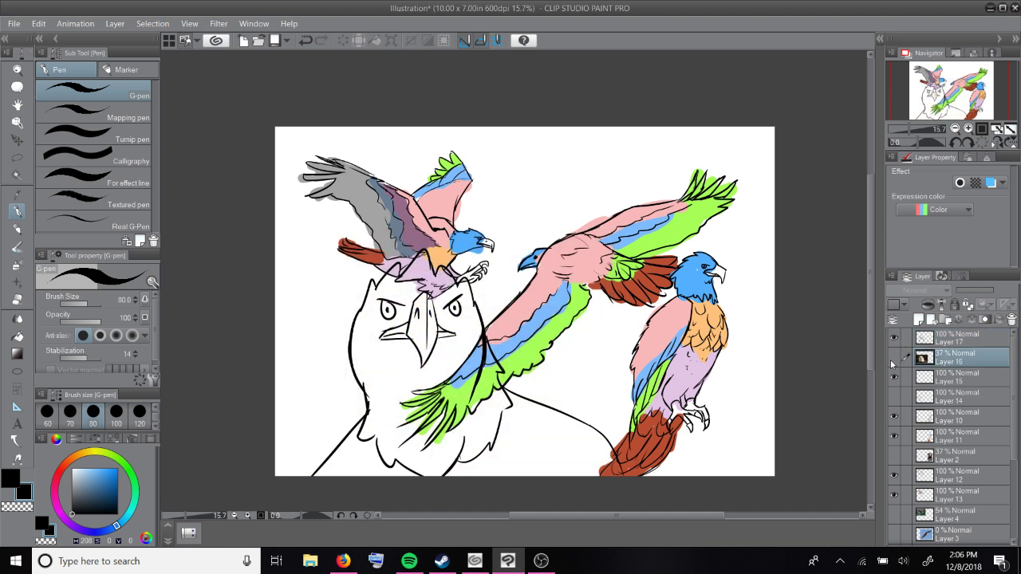
pyautogui.click(919, 319)
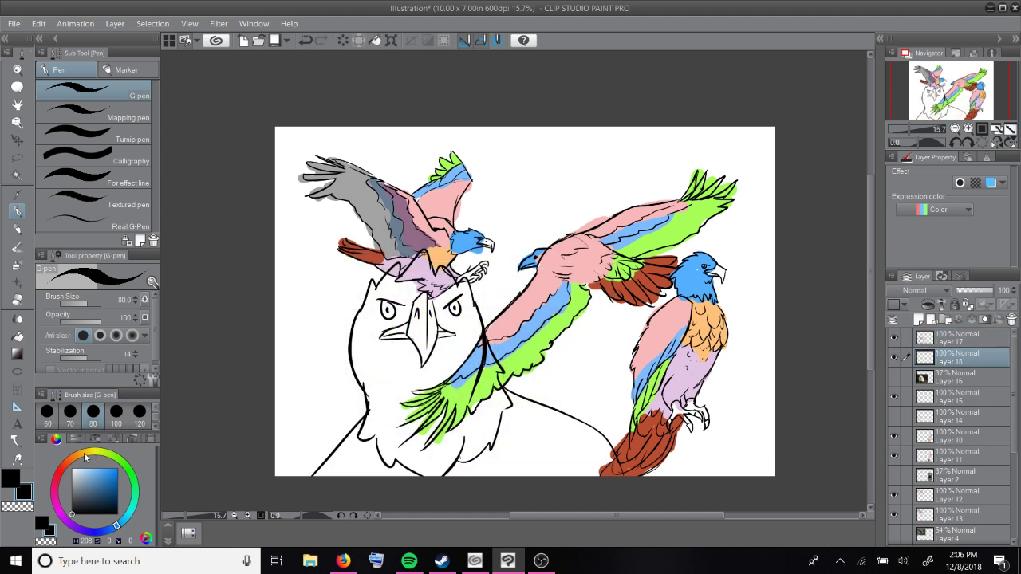
# Step: Paint the front-facing eagle's beak and mouth corners golden yellow (hue 44, saturation 58, value 100) and erase the overspill
pyautogui.click(80, 454)
pyautogui.click(84, 475)
pyautogui.click(87, 477)
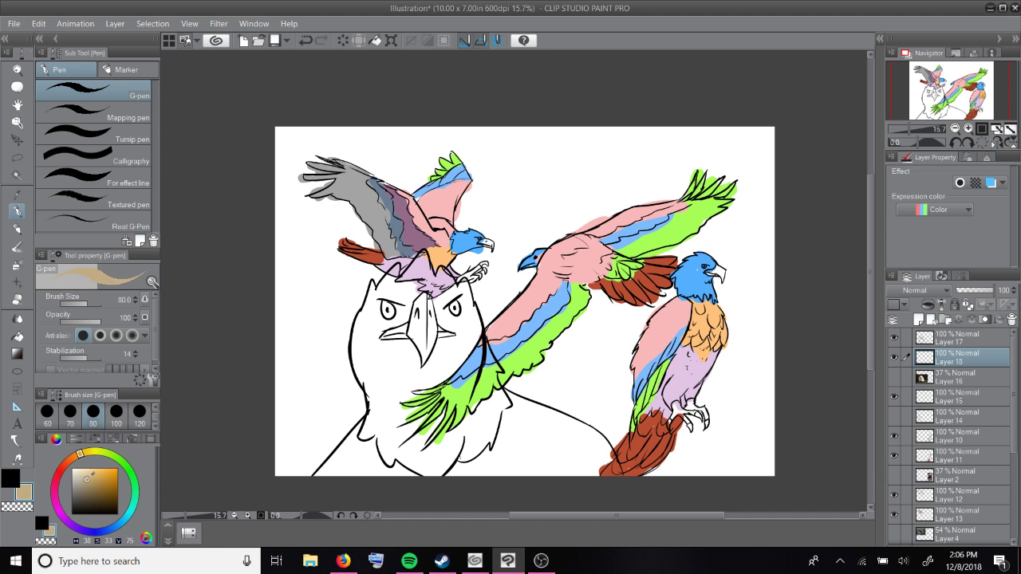
pyautogui.click(93, 452)
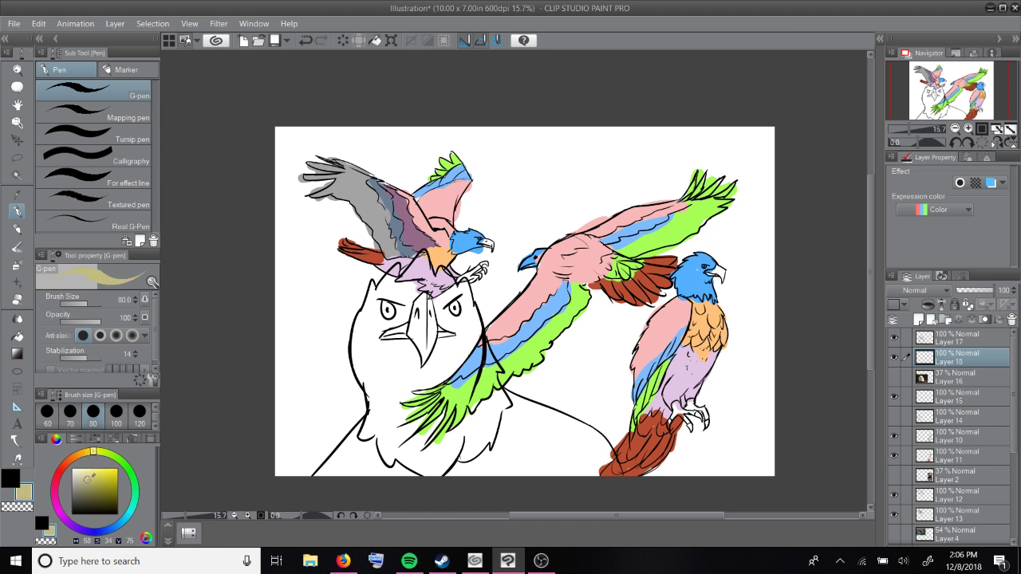
pyautogui.moveTo(90, 480); pyautogui.dragTo(92, 473)
pyautogui.click(84, 453)
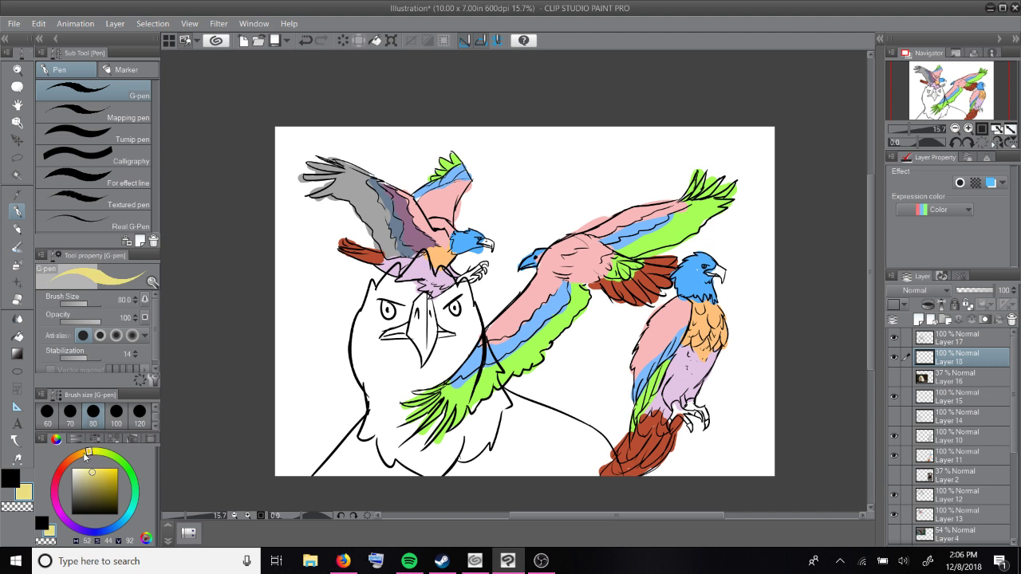
pyautogui.click(84, 453)
pyautogui.click(98, 468)
pyautogui.moveTo(425, 331); pyautogui.dragTo(431, 339)
pyautogui.moveTo(429, 340)
pyautogui.mouseDown()
pyautogui.moveTo(383, 340)
pyautogui.moveTo(414, 339)
pyautogui.moveTo(423, 313)
pyautogui.moveTo(425, 366)
pyautogui.moveTo(438, 334)
pyautogui.moveTo(446, 337)
pyautogui.mouseUp()
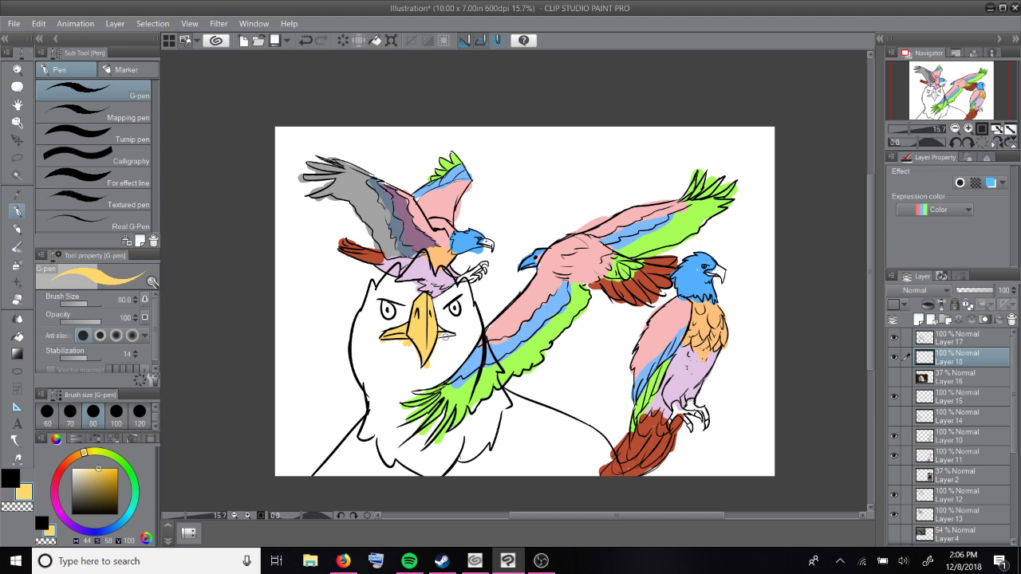
pyautogui.press('e')
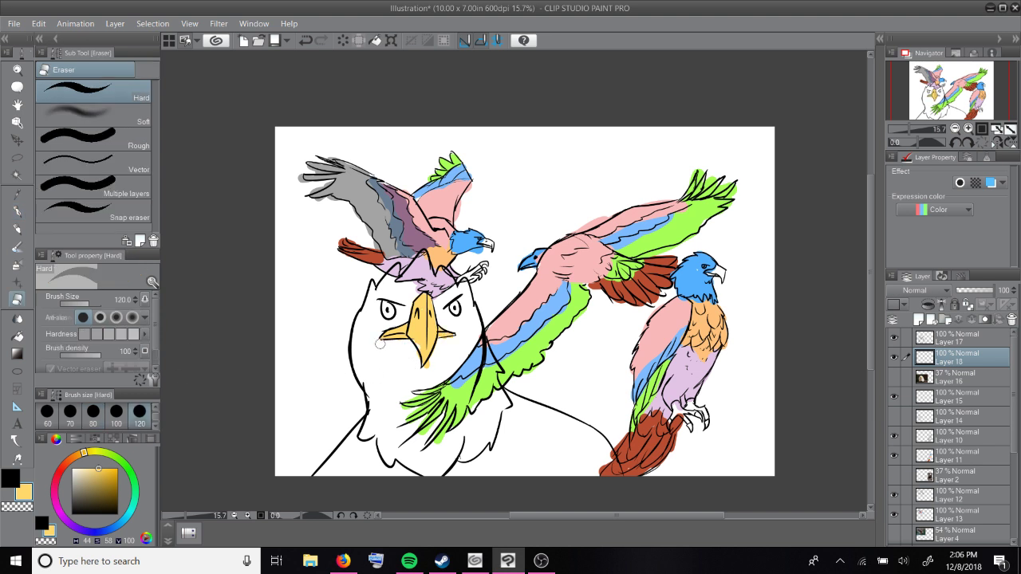
# Step: Sample the yellow from the front-facing eagle's beak and set the reference photo's layer opacity to 0%
pyautogui.click(14, 230)
pyautogui.click(16, 194)
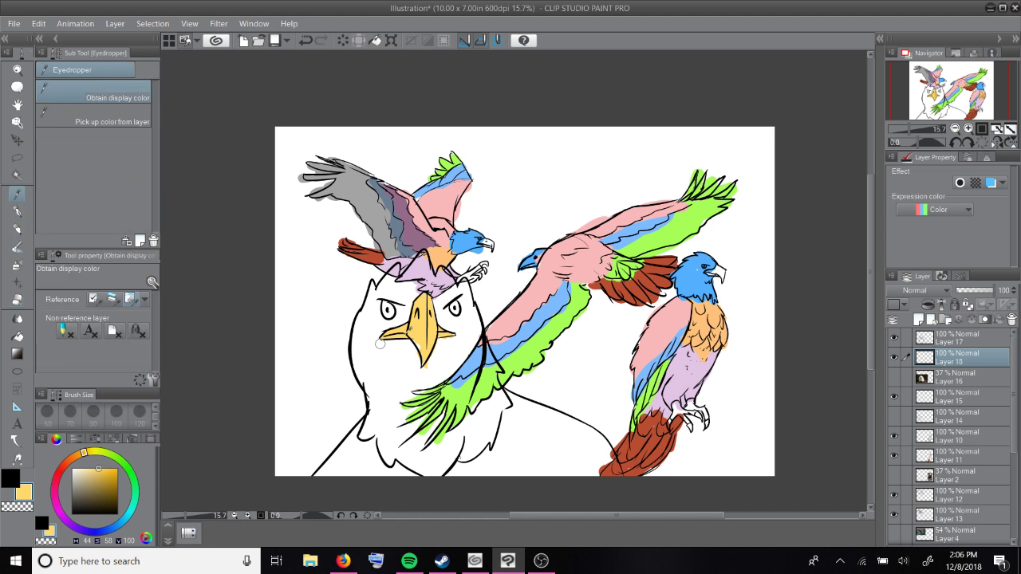
pyautogui.click(411, 329)
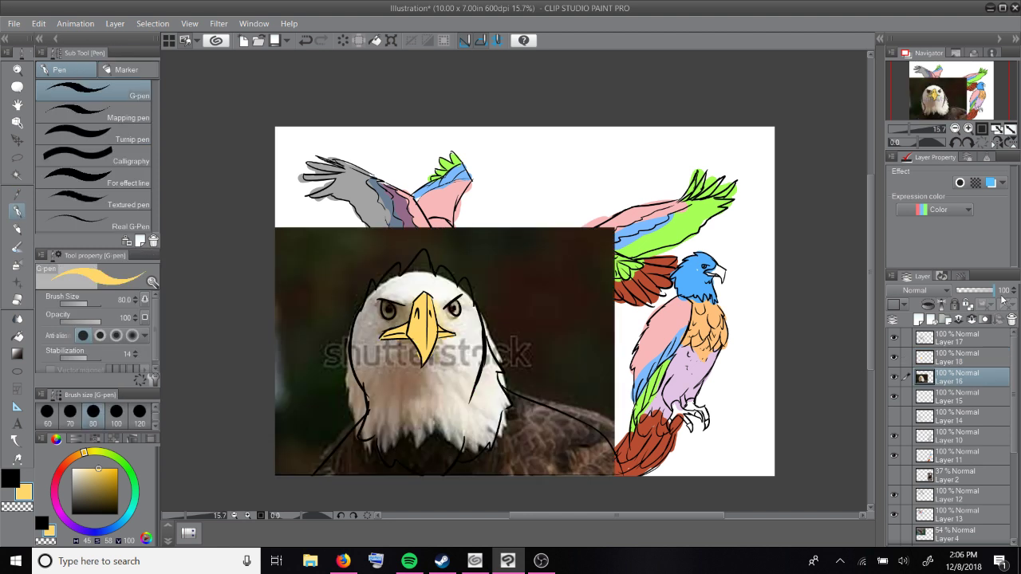
pyautogui.moveTo(1002, 296); pyautogui.dragTo(948, 316)
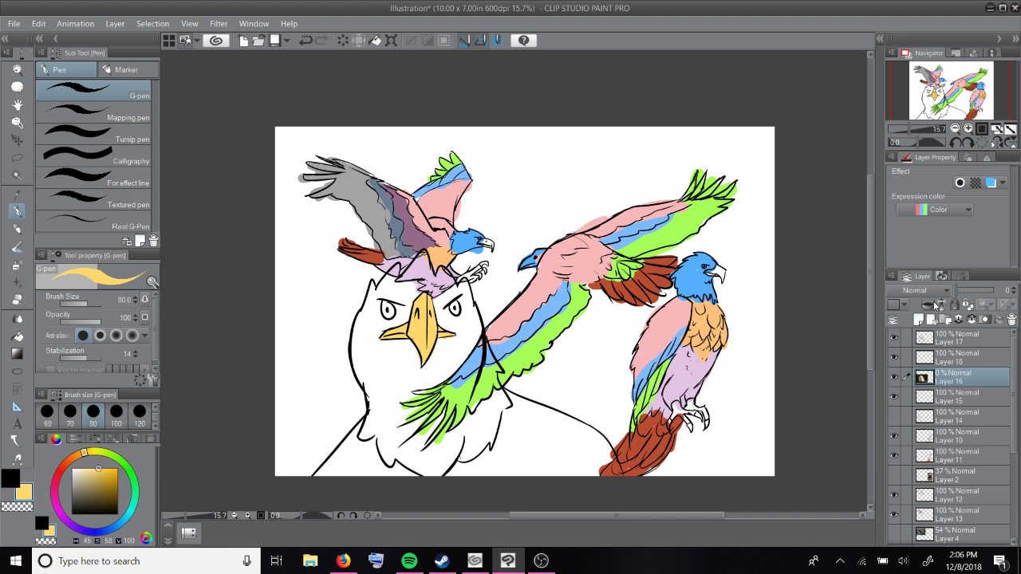
# Step: Raise the front-facing reference photo's opacity to 49% and hide it, returning to the color layer beneath the line art
pyautogui.moveTo(960, 292); pyautogui.dragTo(979, 292)
pyautogui.click(893, 376)
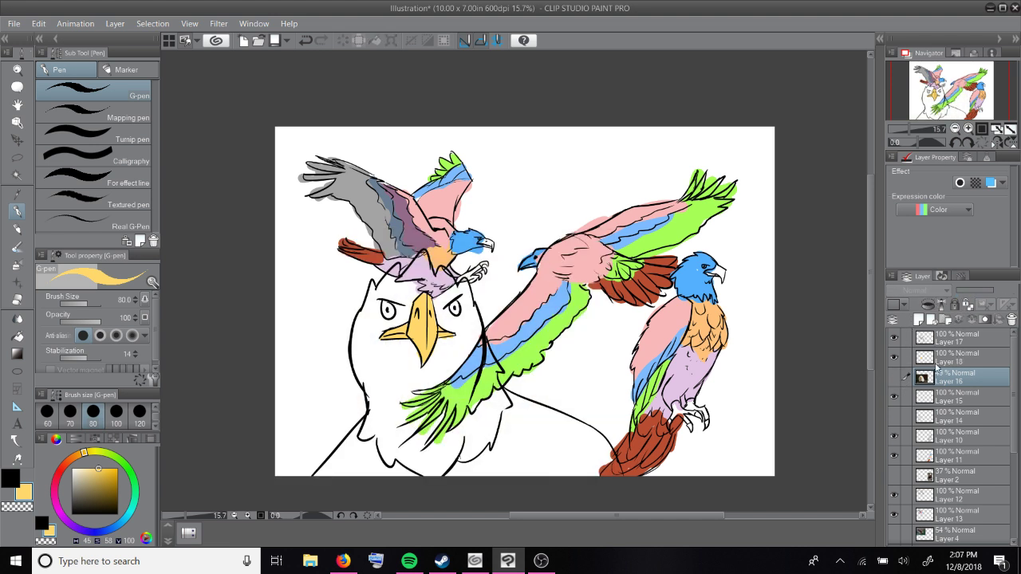
pyautogui.click(955, 360)
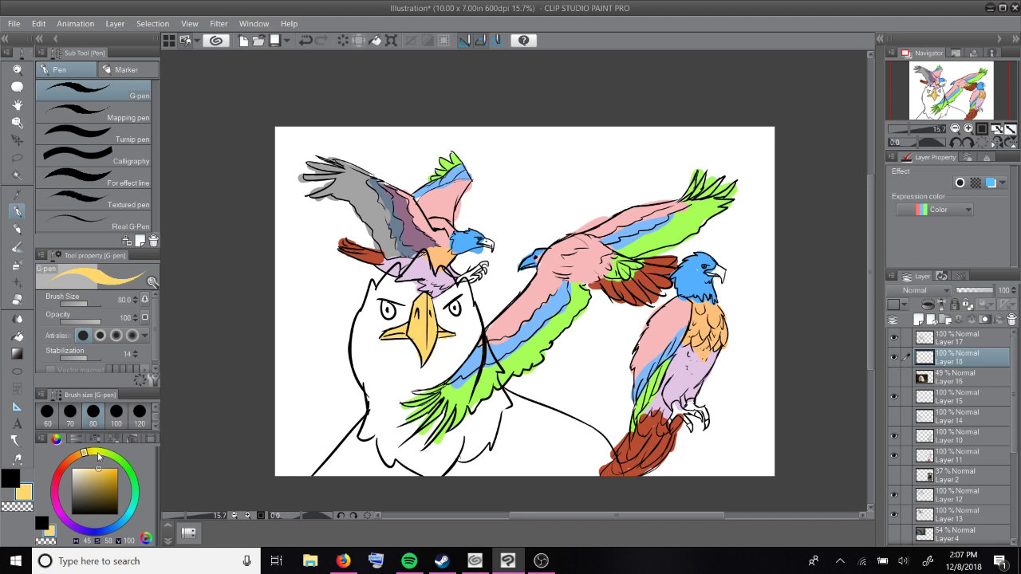
# Step: Paint a grayish beige border (hue 21, saturation 14, value 81) along the inside edge of the front-facing eagle's head and neck
pyautogui.click(78, 476)
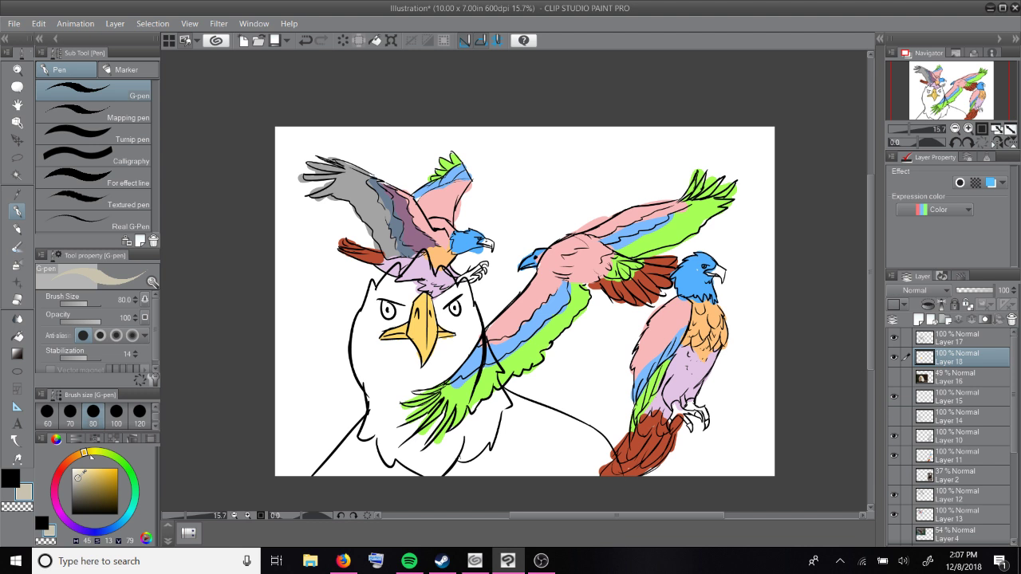
pyautogui.click(78, 477)
pyautogui.click(70, 459)
pyautogui.moveTo(469, 307)
pyautogui.mouseDown()
pyautogui.moveTo(506, 403)
pyautogui.moveTo(498, 390)
pyautogui.moveTo(488, 441)
pyautogui.mouseUp()
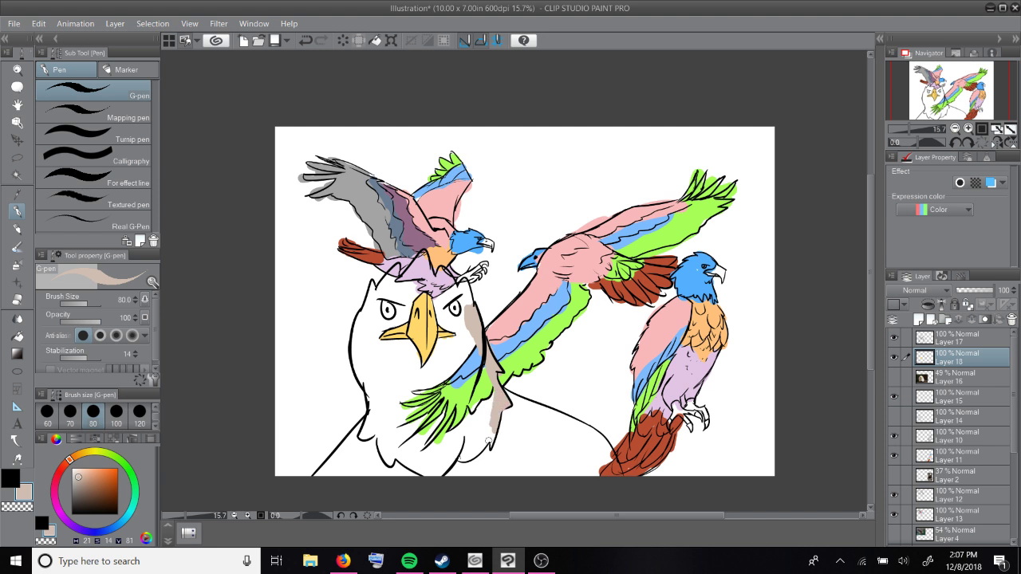
pyautogui.moveTo(488, 441); pyautogui.dragTo(488, 438)
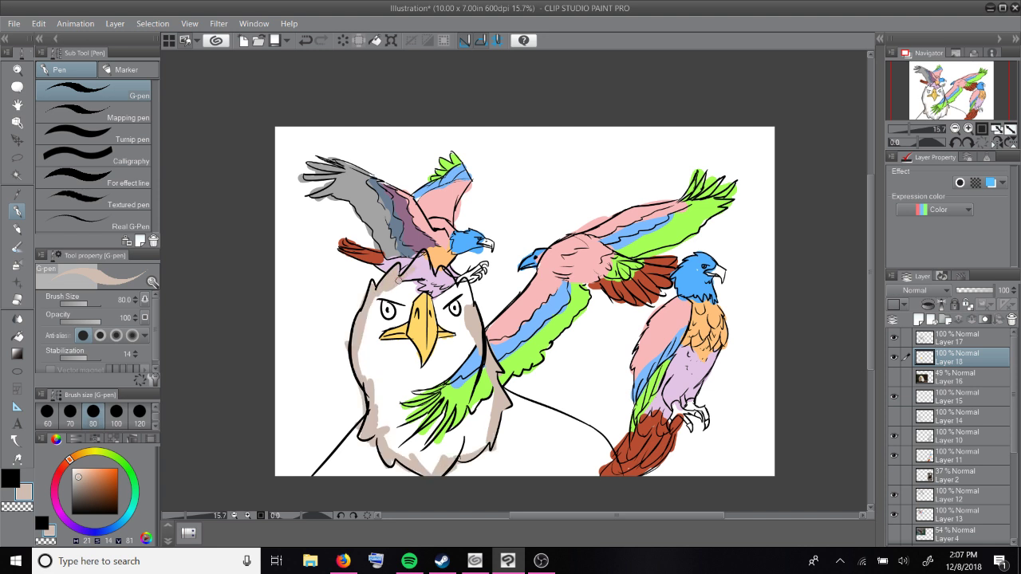
pyautogui.moveTo(424, 254)
pyautogui.mouseDown()
pyautogui.moveTo(434, 278)
pyautogui.moveTo(442, 269)
pyautogui.moveTo(457, 290)
pyautogui.moveTo(466, 283)
pyautogui.mouseUp()
# Step: Fill the front-facing eagle's bordered head and neck without referring to other layers, and recolor it off-white (hue 21, saturation 6, value 95)
pyautogui.click(17, 335)
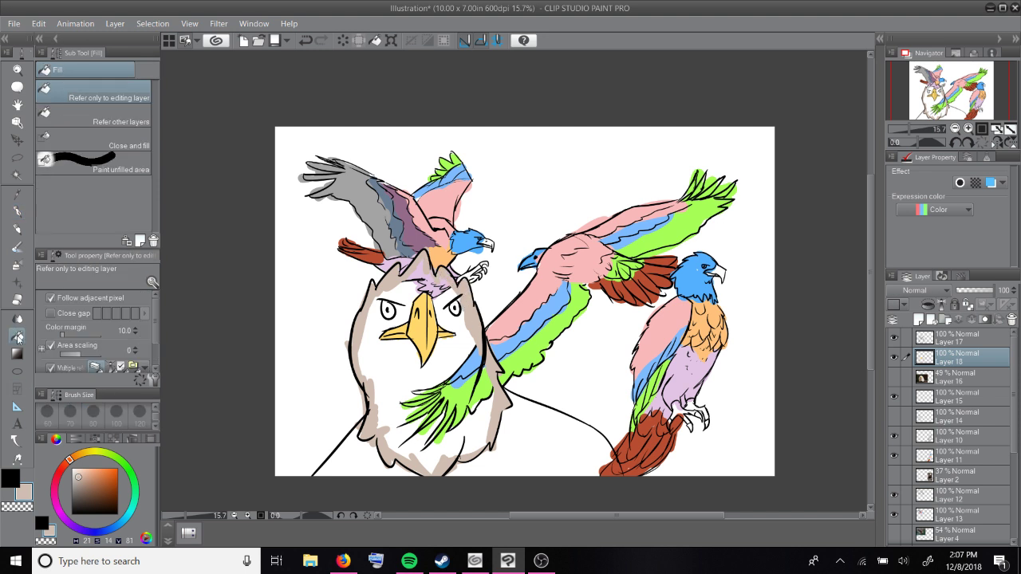
pyautogui.click(54, 368)
pyautogui.click(385, 368)
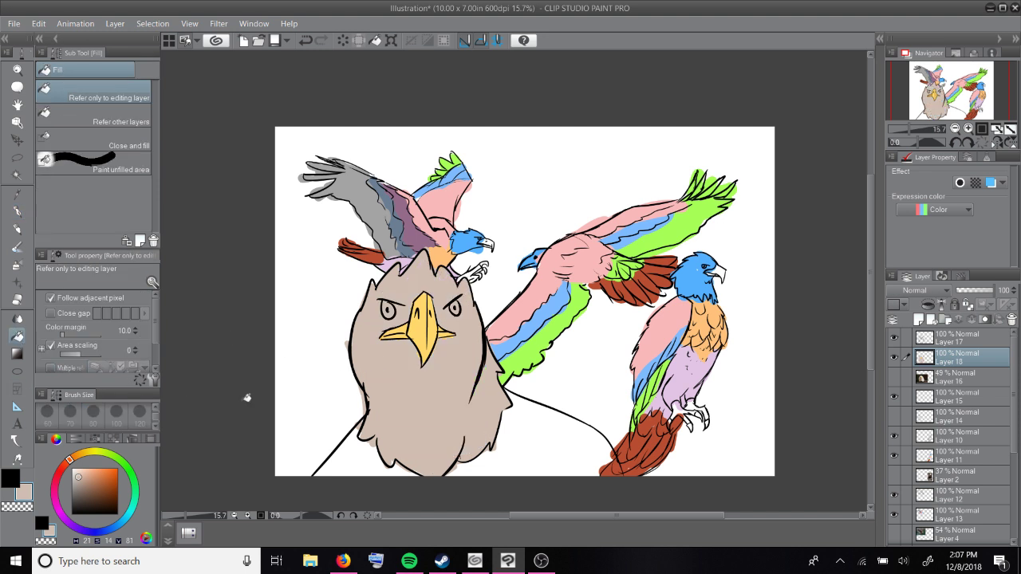
pyautogui.click(79, 469)
pyautogui.click(75, 470)
pyautogui.click(393, 352)
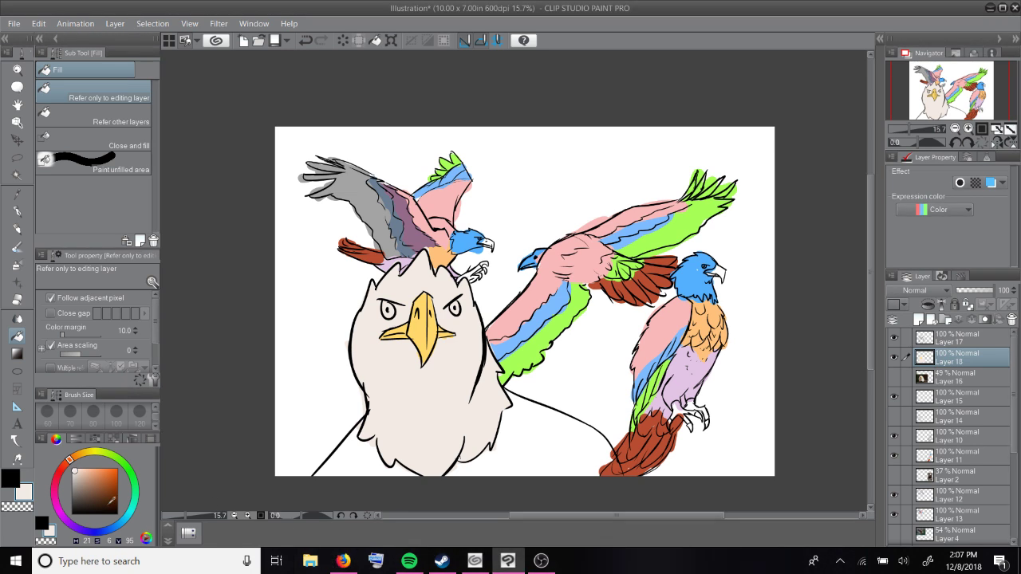
# Step: Try to fill the front-facing eagle's body with brown (hue 32, saturation 51, value 48), and undo the fill
pyautogui.click(75, 455)
pyautogui.moveTo(87, 493); pyautogui.dragTo(95, 493)
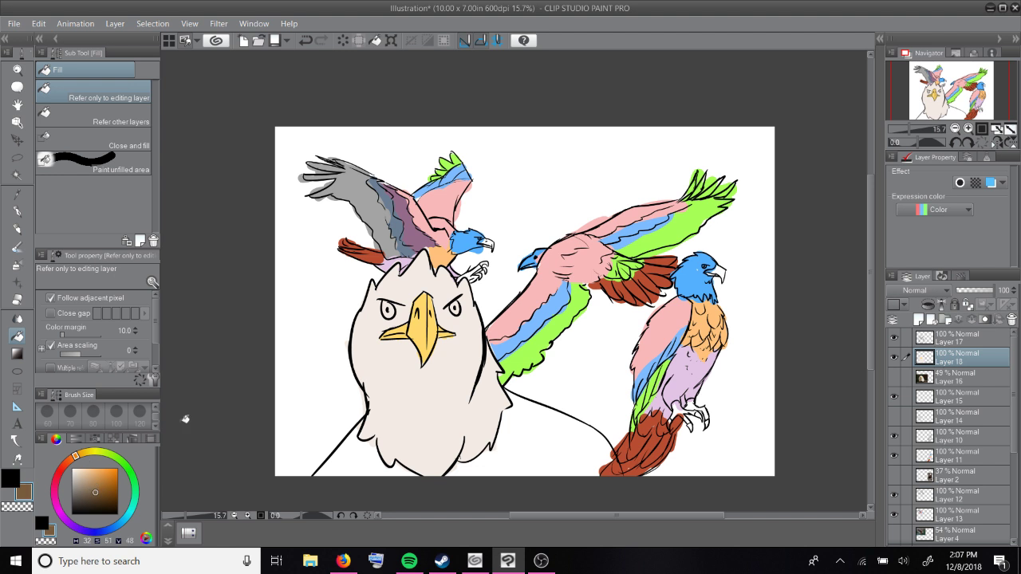
pyautogui.click(357, 473)
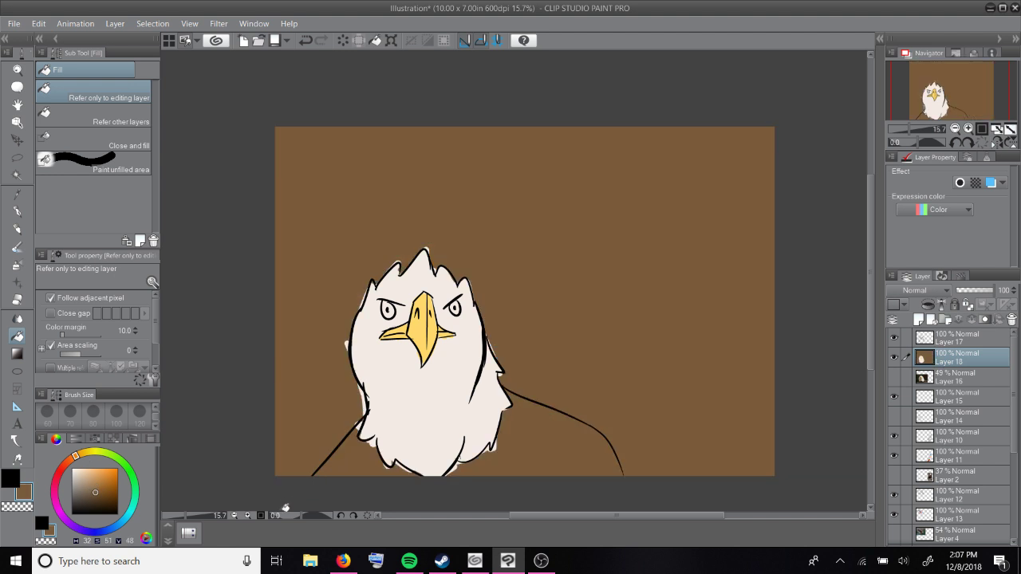
pyautogui.hotkey('ctrl', 'z')
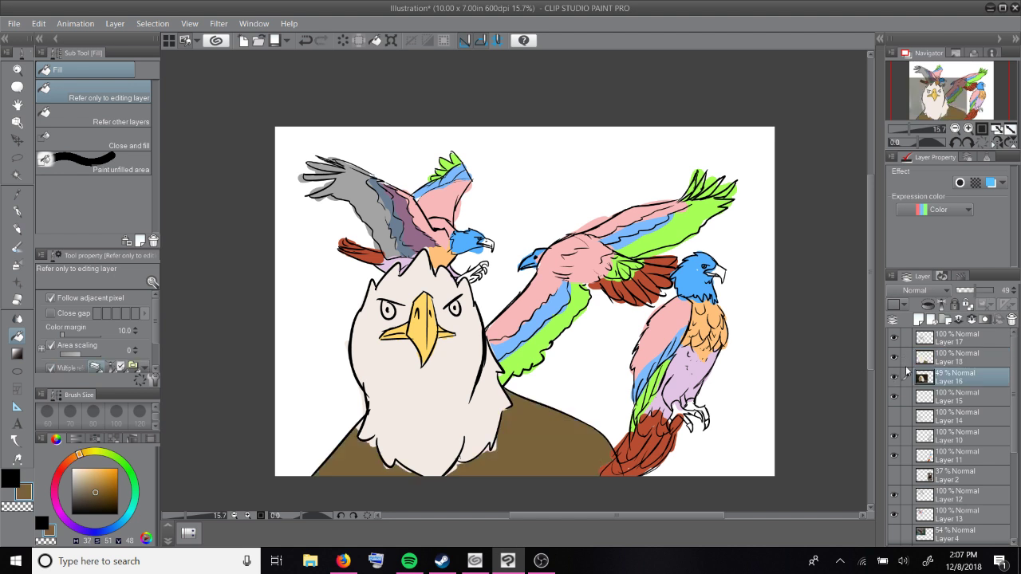
# Step: Show the reference photo at 100% opacity and fill the front-facing eagle's body with brown sampled from its wing (hue 17, saturation 21, value 46)
pyautogui.click(894, 377)
pyautogui.moveTo(973, 291); pyautogui.dragTo(995, 290)
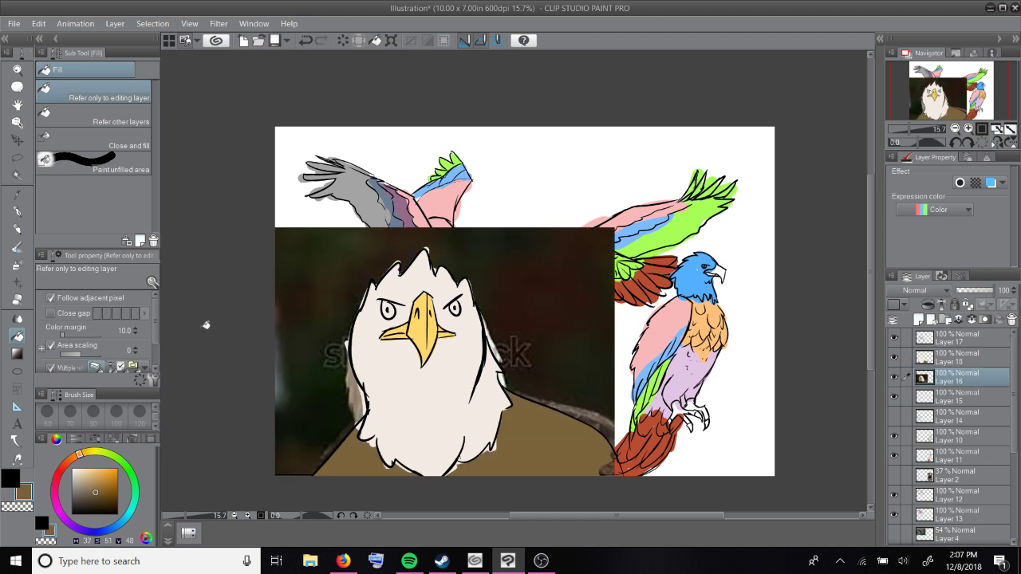
pyautogui.click(16, 197)
pyautogui.click(601, 420)
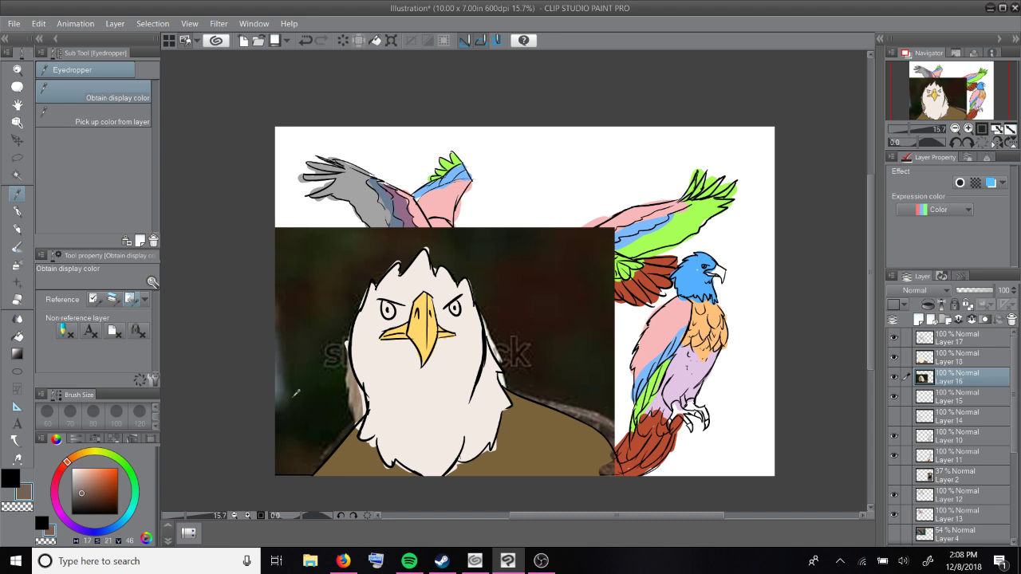
pyautogui.click(16, 336)
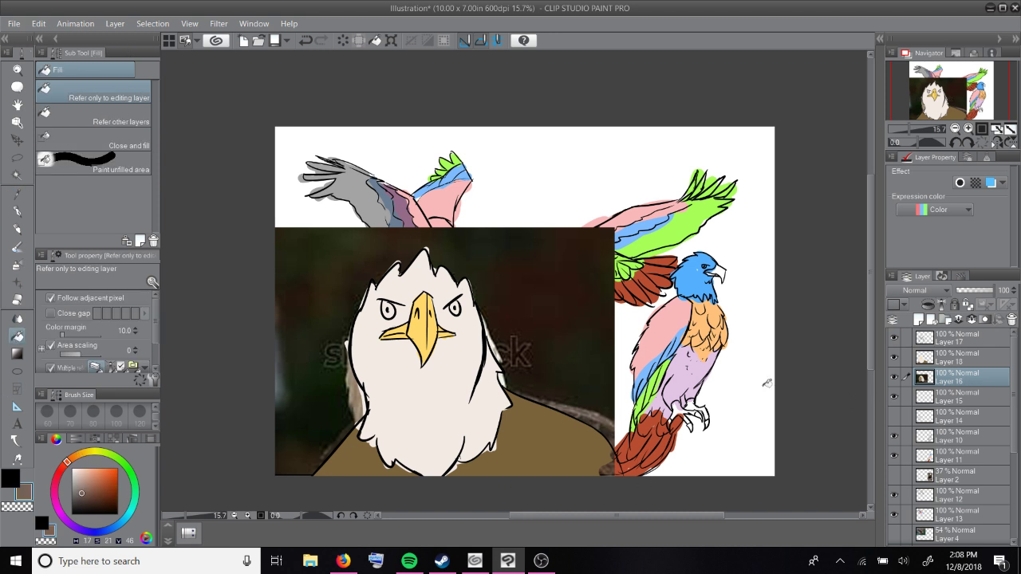
pyautogui.click(958, 357)
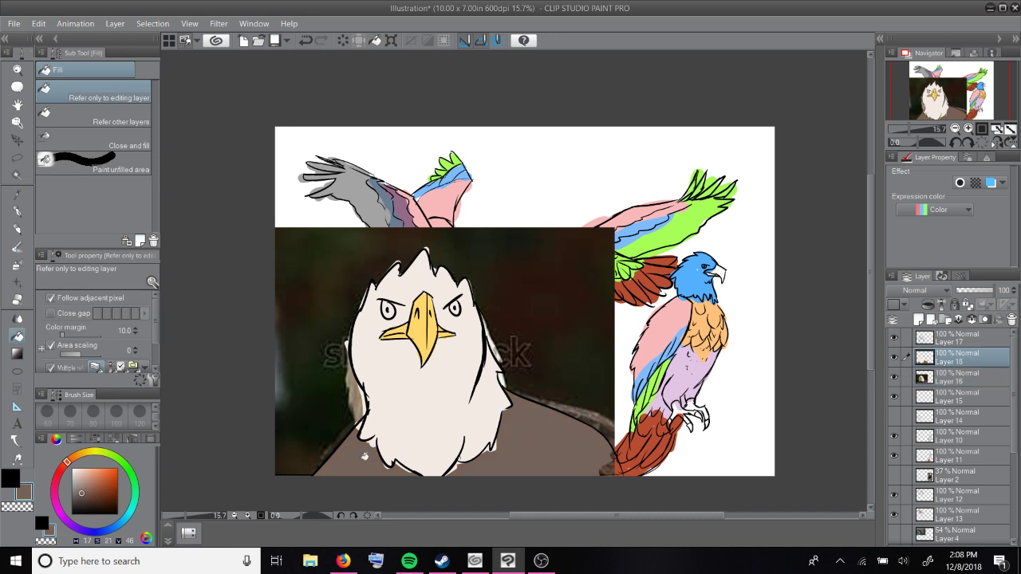
# Step: Paint both of the front-facing eagle's eyes olive green (hue 65, saturation 44, value 60) with the G-pen
pyautogui.click(16, 212)
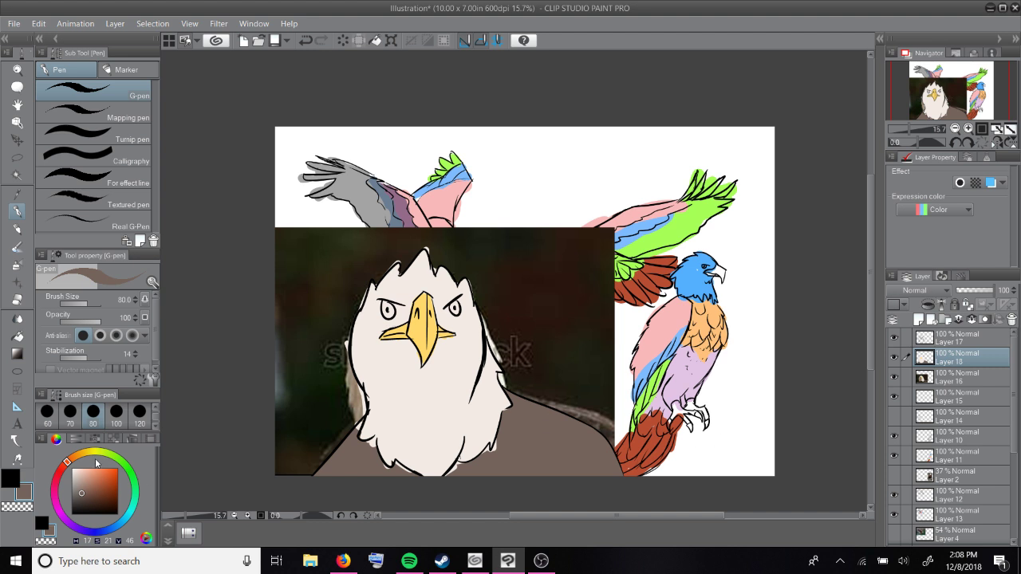
pyautogui.click(98, 452)
pyautogui.click(90, 473)
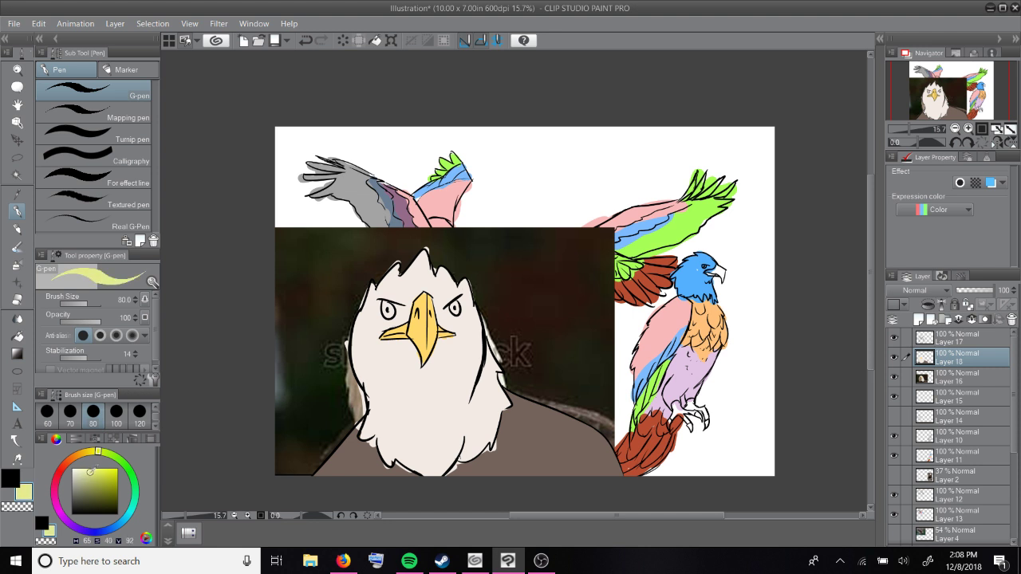
pyautogui.moveTo(387, 311); pyautogui.dragTo(388, 305)
pyautogui.moveTo(456, 312); pyautogui.dragTo(458, 307)
pyautogui.click(91, 487)
pyautogui.moveTo(382, 312); pyautogui.dragTo(386, 313)
pyautogui.moveTo(457, 306); pyautogui.dragTo(448, 315)
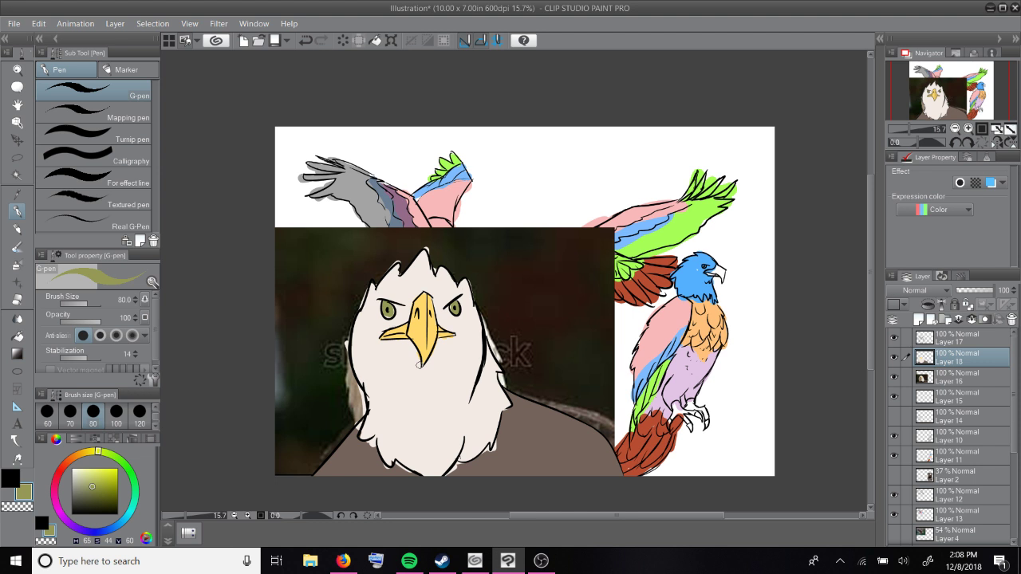
# Step: Try recoloring the front-facing eagle's eyes light orange (hue 38, saturation 52, value 100), and undo the strokes
pyautogui.keyDown('alt'); pyautogui.click(419, 365); pyautogui.keyUp('alt')
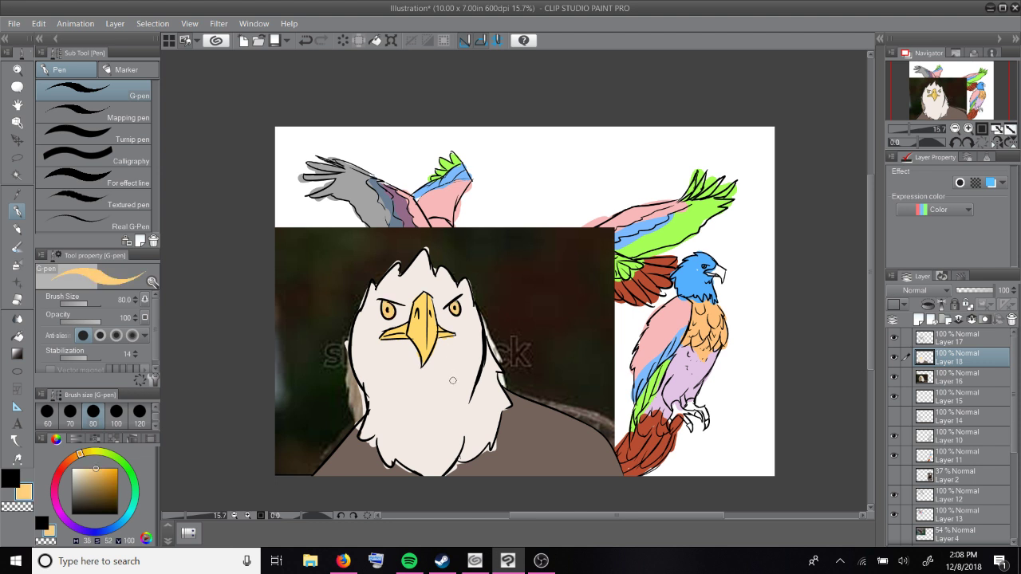
pyautogui.hotkey('ctrl', 'z')
pyautogui.hotkey('ctrl', 'z')
# Step: Hide the reference photo and compare the front-facing eagle with its color and line art layers switched off and back on
pyautogui.click(894, 377)
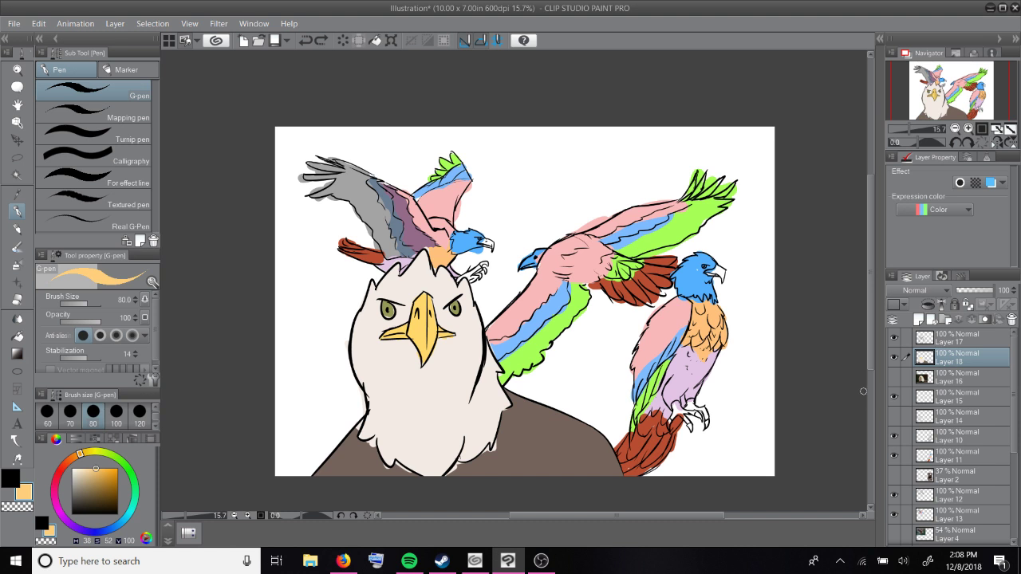
pyautogui.click(894, 357)
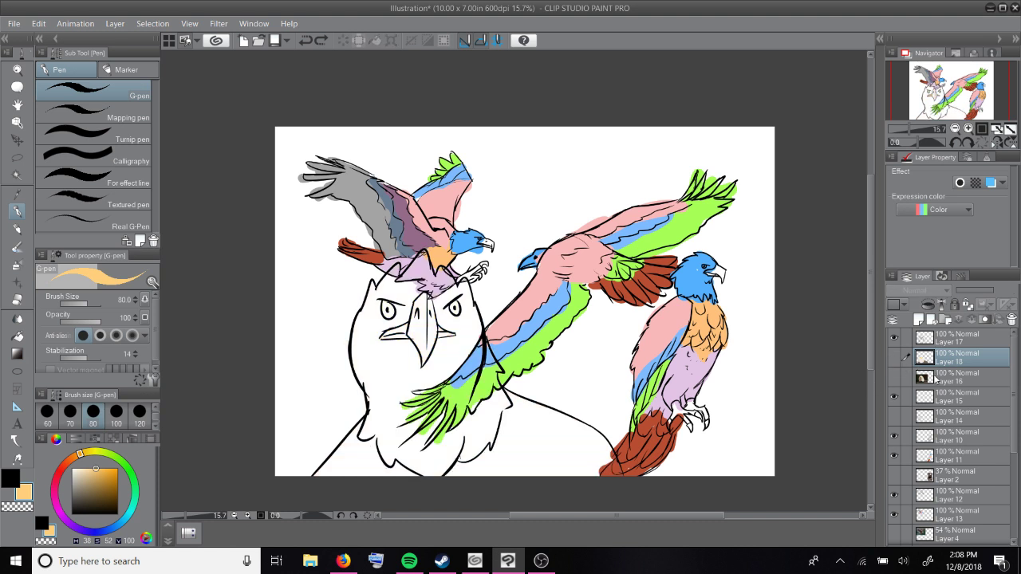
pyautogui.click(893, 338)
pyautogui.click(893, 356)
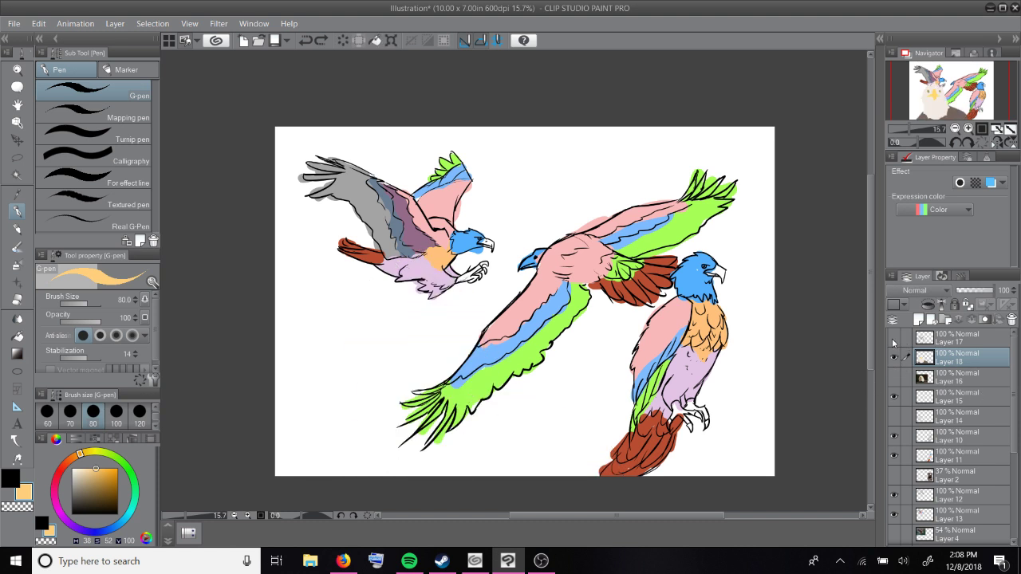
pyautogui.click(893, 340)
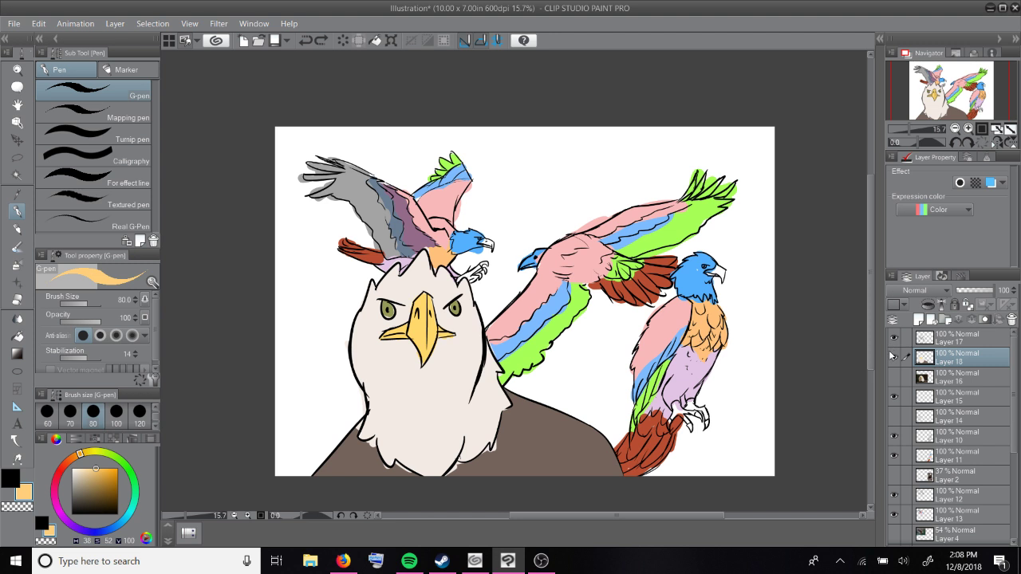
# Step: Add a new layer above the front-facing eagle's line art and set the drawing color to black
pyautogui.click(957, 338)
pyautogui.click(918, 319)
pyautogui.click(73, 514)
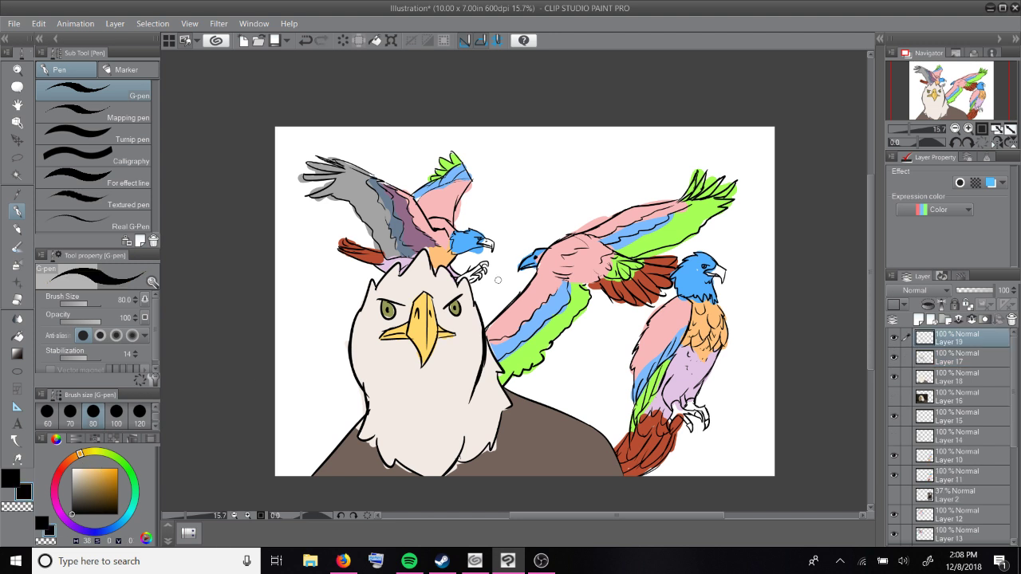
# Step: Switch to Firefox and look through the "bald eagle looking straight ahead" image results, previewing spread-wing and flying eagle photos
pyautogui.moveTo(359, 567)
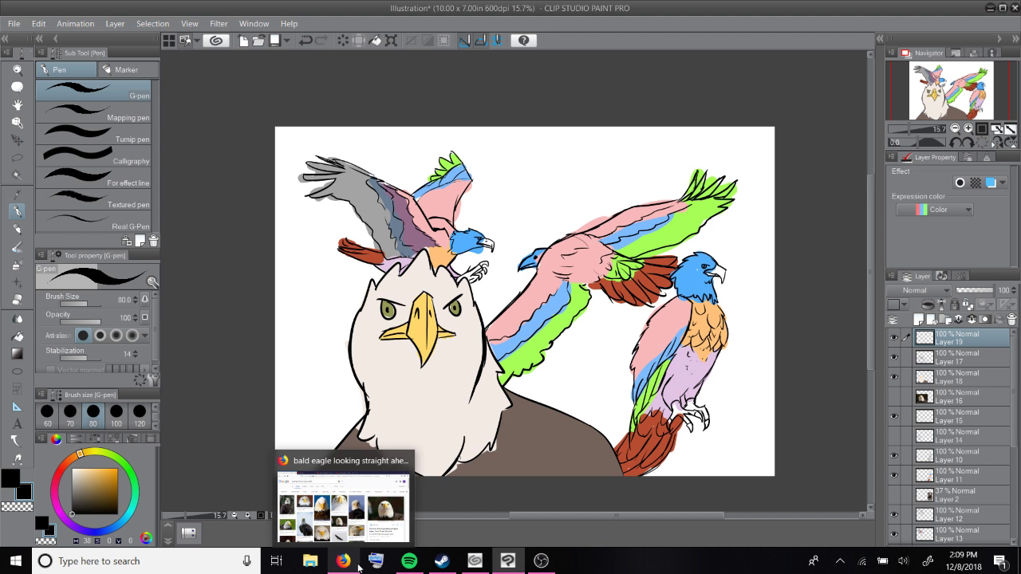
pyautogui.click(358, 567)
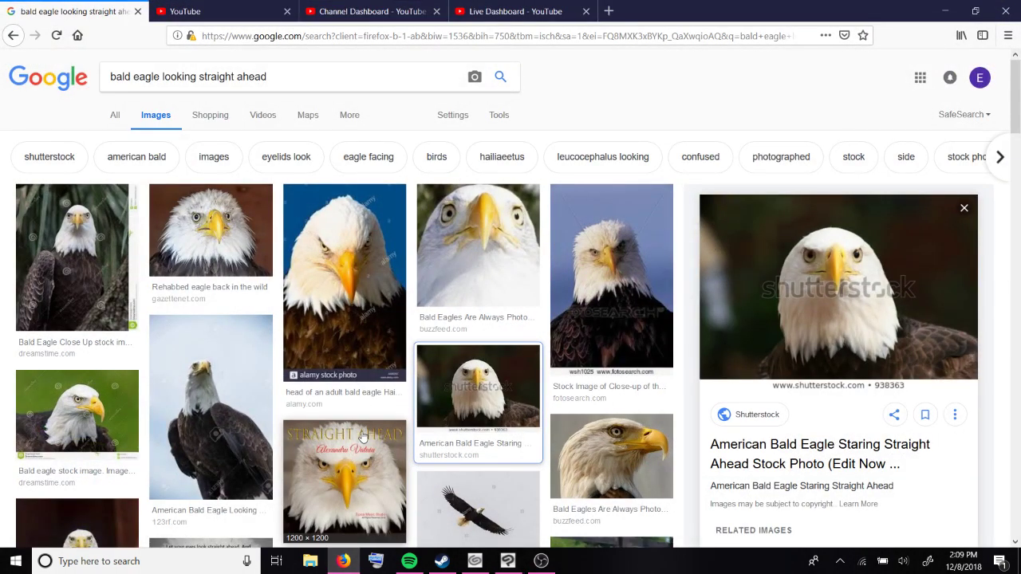
pyautogui.scroll(-1, 363, 438)
pyautogui.scroll(-3, 363, 437)
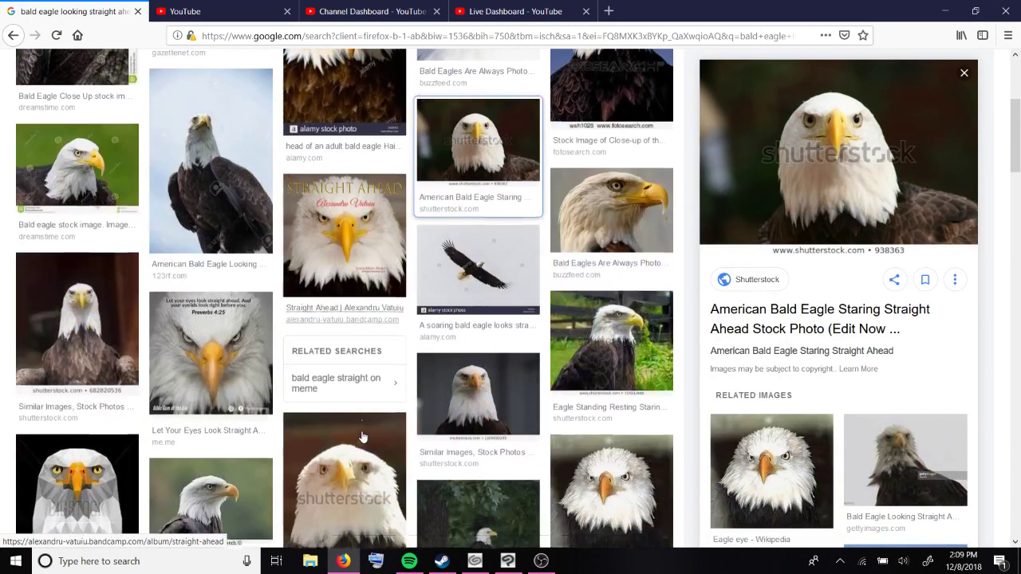
pyautogui.scroll(-10, 363, 437)
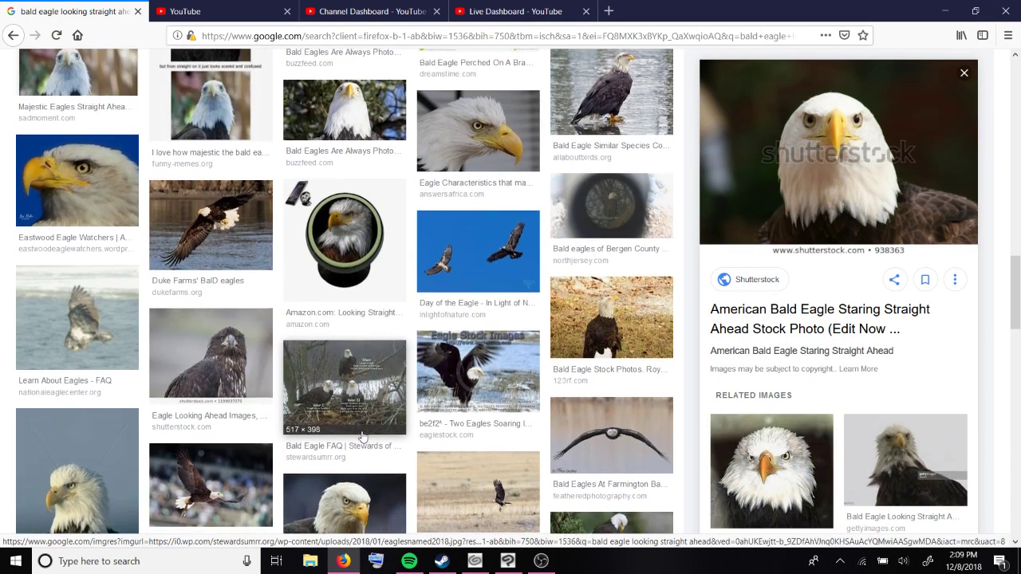
pyautogui.scroll(-1, 363, 437)
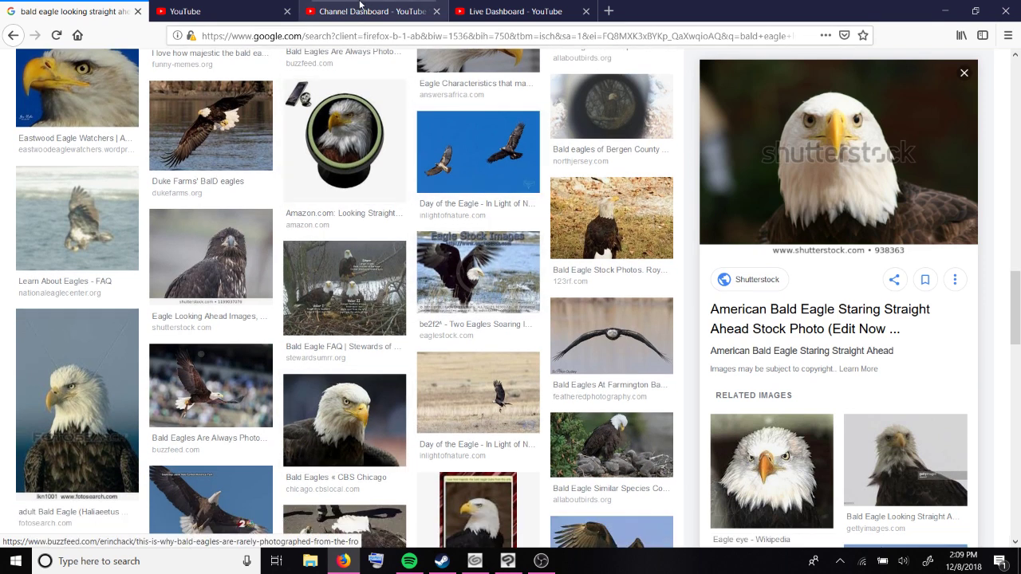
pyautogui.click(453, 285)
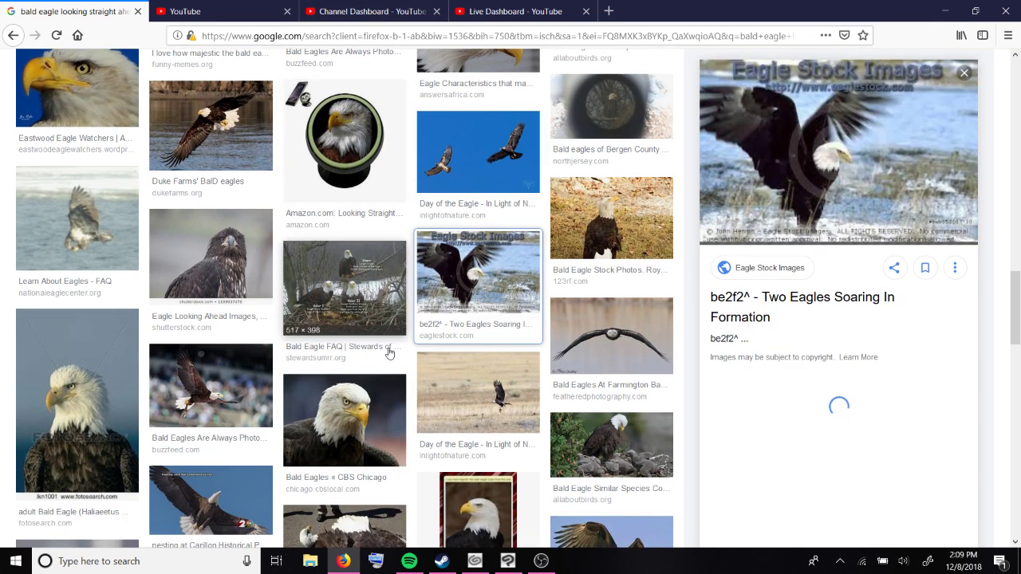
pyautogui.click(260, 391)
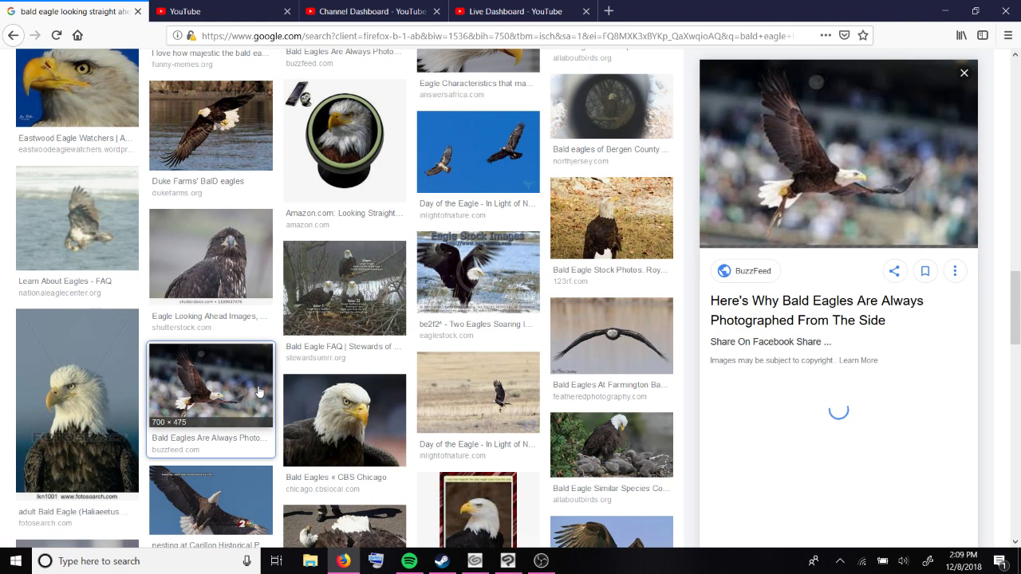
pyautogui.scroll(15, 383, 391)
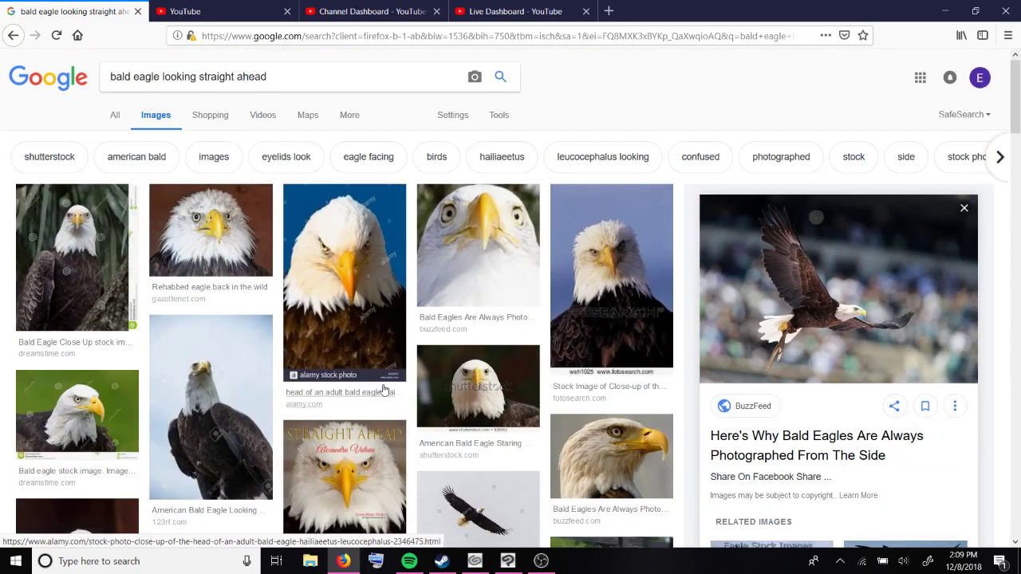
# Step: Shorten the image search query to "bald eagle" and run the search
pyautogui.moveTo(268, 77); pyautogui.dragTo(161, 73)
pyautogui.press('BackSpace')
pyautogui.press('Return')
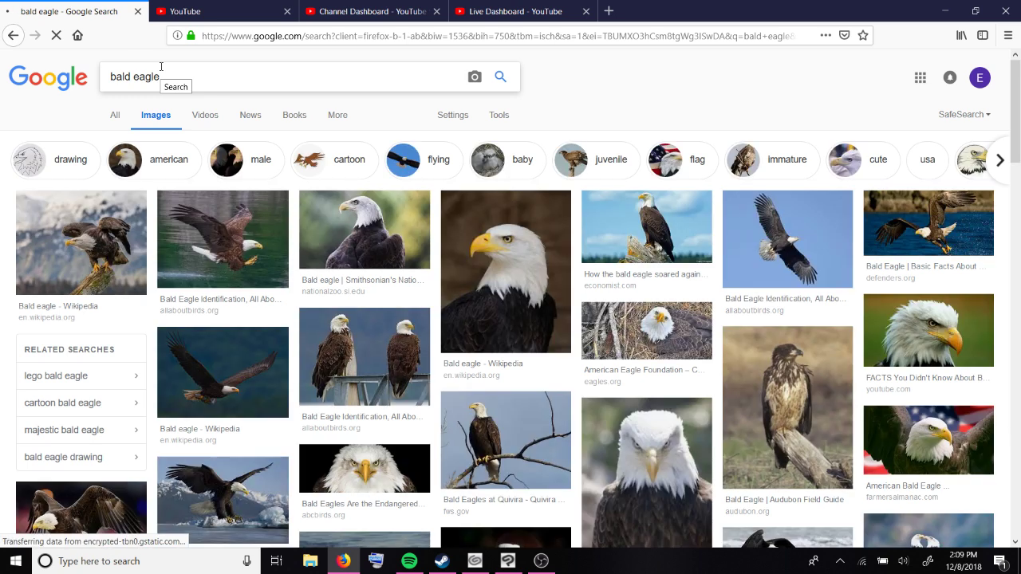
# Step: Look through the bald eagle image results for reference poses, previewing the eagle trapped in a car grille and the eaglet beside an egg
pyautogui.scroll(-3, 669, 411)
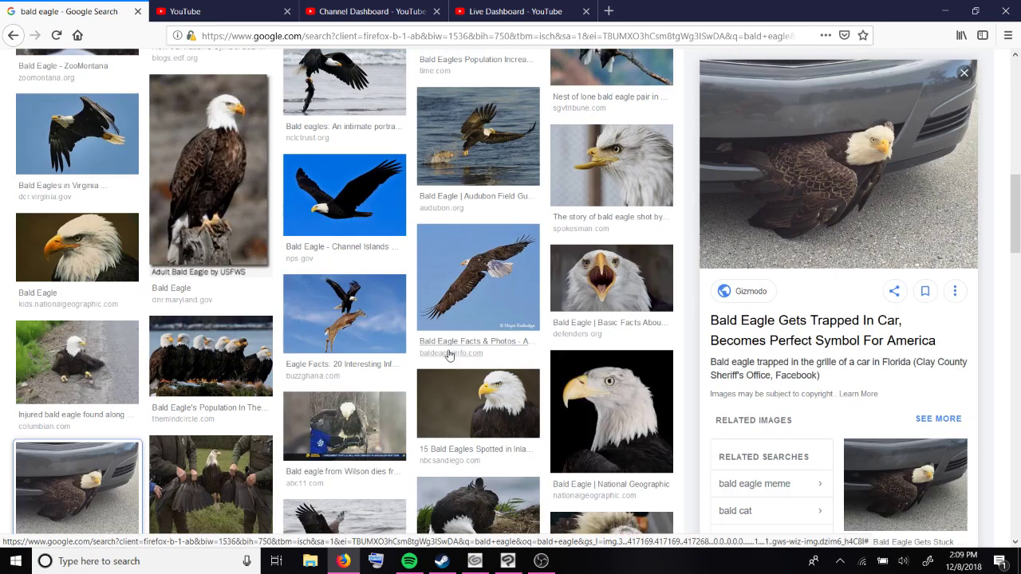
pyautogui.scroll(2, 449, 356)
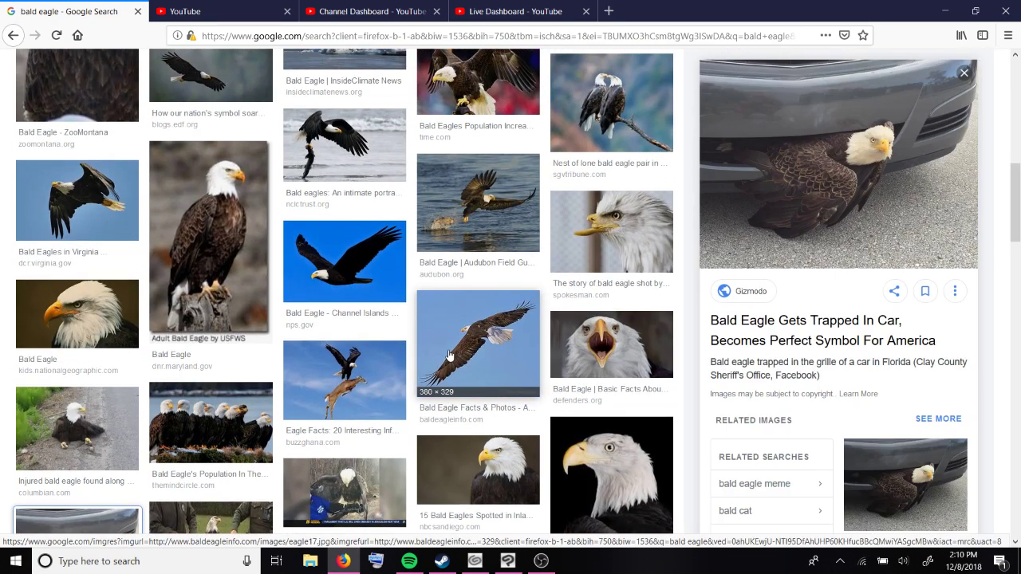
pyautogui.scroll(3, 450, 353)
pyautogui.scroll(5, 449, 354)
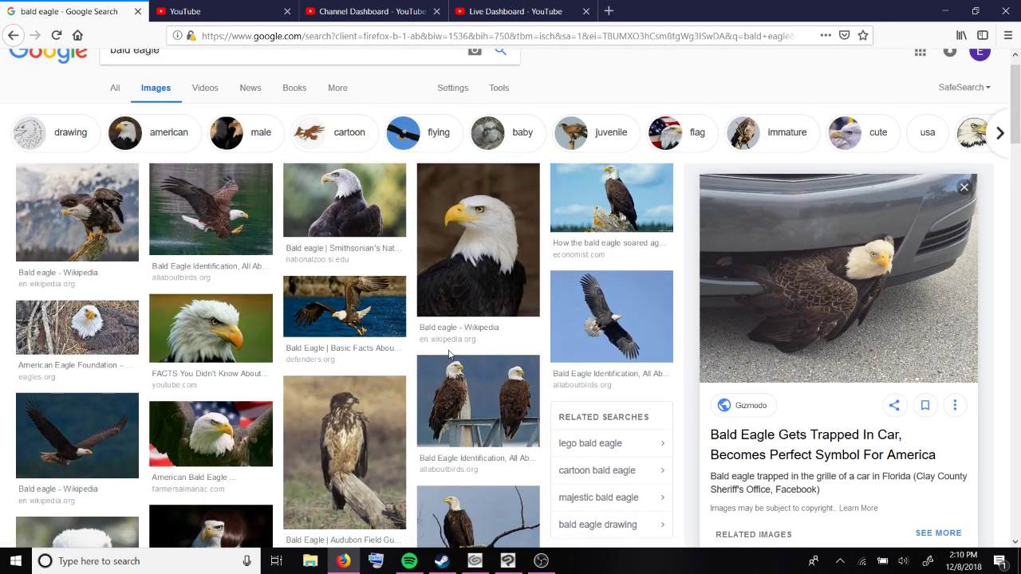
pyautogui.scroll(-1, 449, 353)
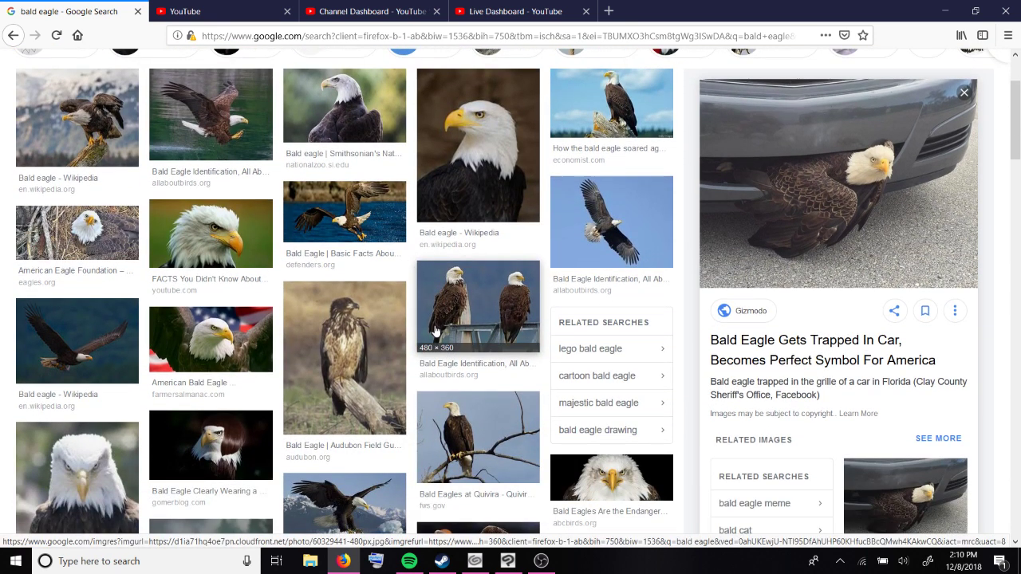
pyautogui.scroll(-1, 435, 331)
pyautogui.scroll(-3, 435, 331)
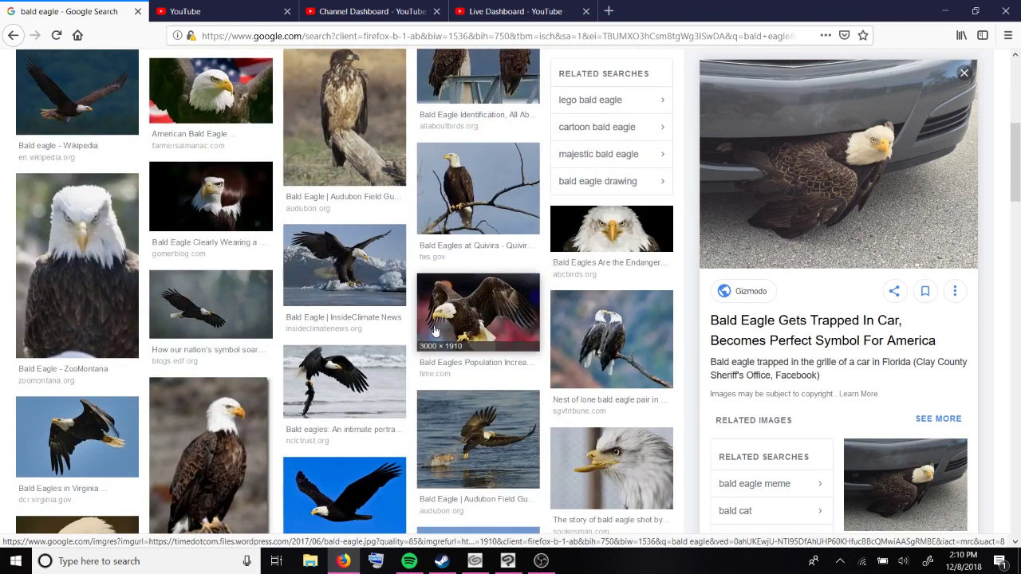
pyautogui.scroll(-2, 435, 331)
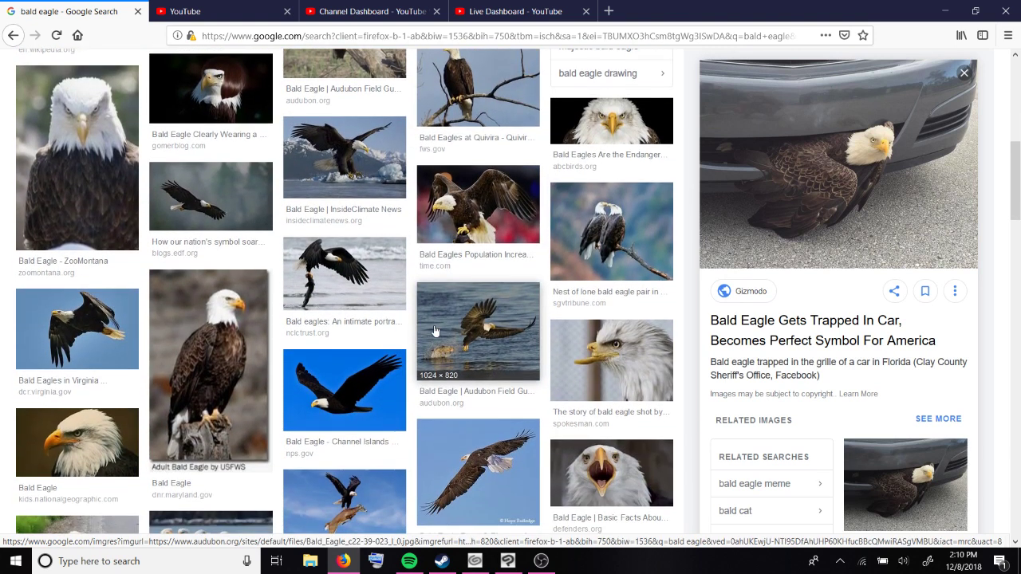
pyautogui.scroll(-1, 435, 331)
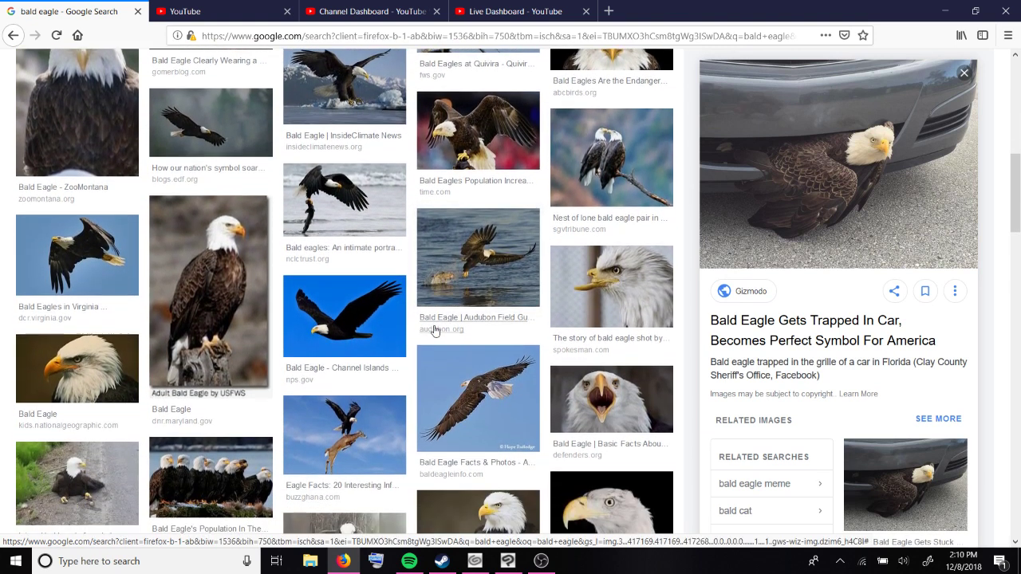
pyautogui.scroll(-2, 434, 332)
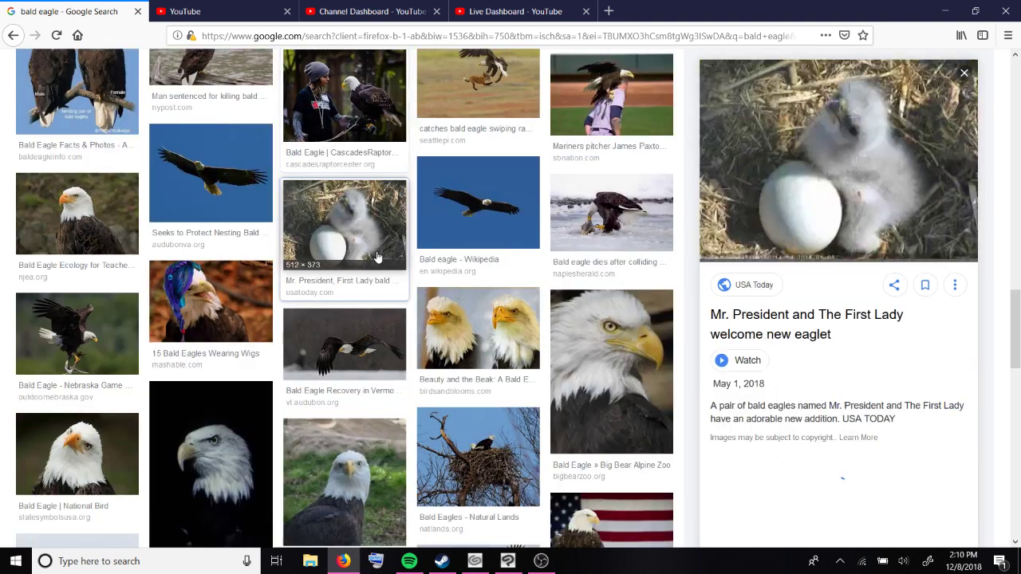
pyautogui.scroll(-1, 398, 308)
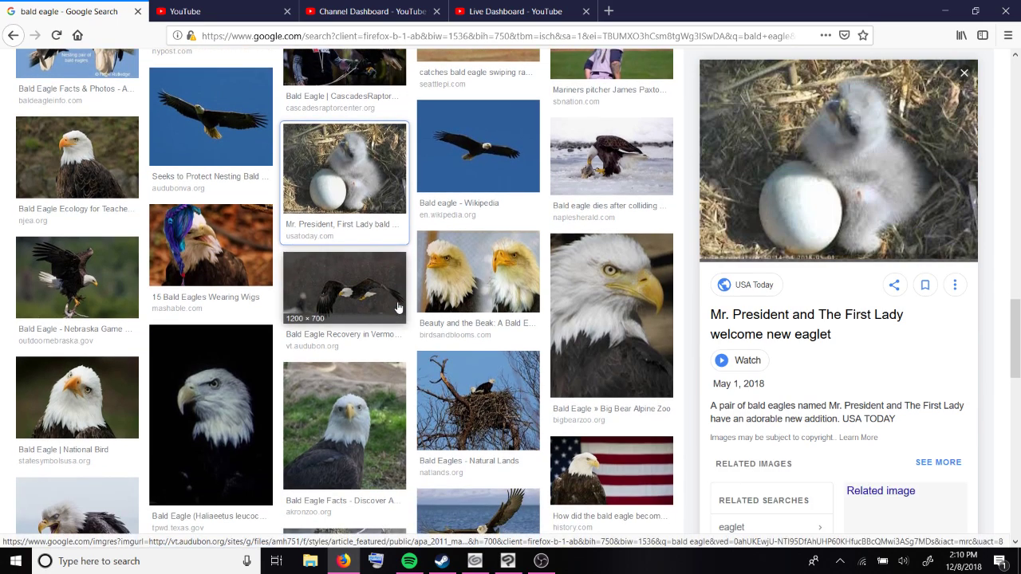
pyautogui.scroll(-2, 398, 308)
pyautogui.scroll(-1, 398, 308)
pyautogui.scroll(-3, 398, 308)
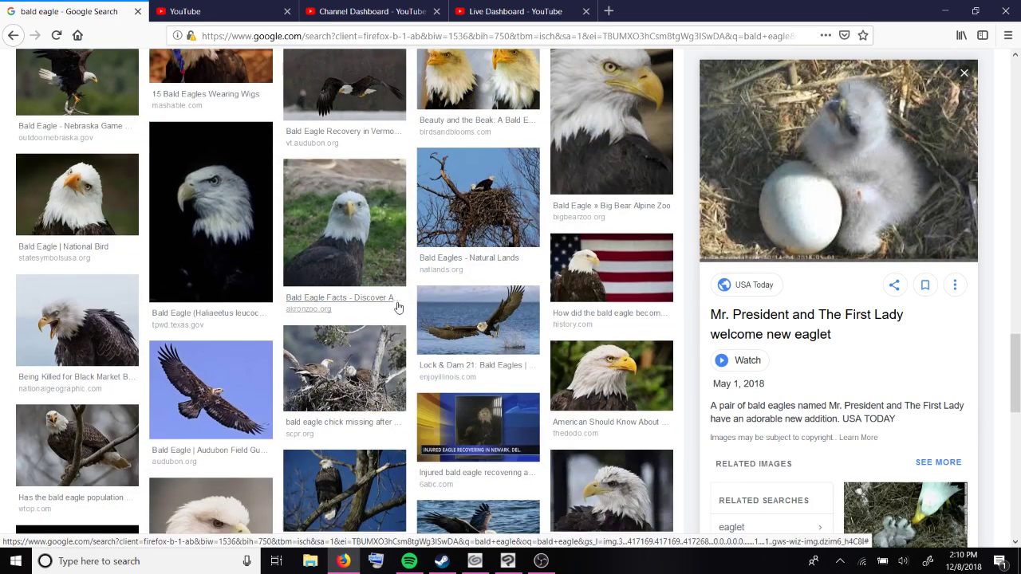
pyautogui.scroll(-3, 398, 308)
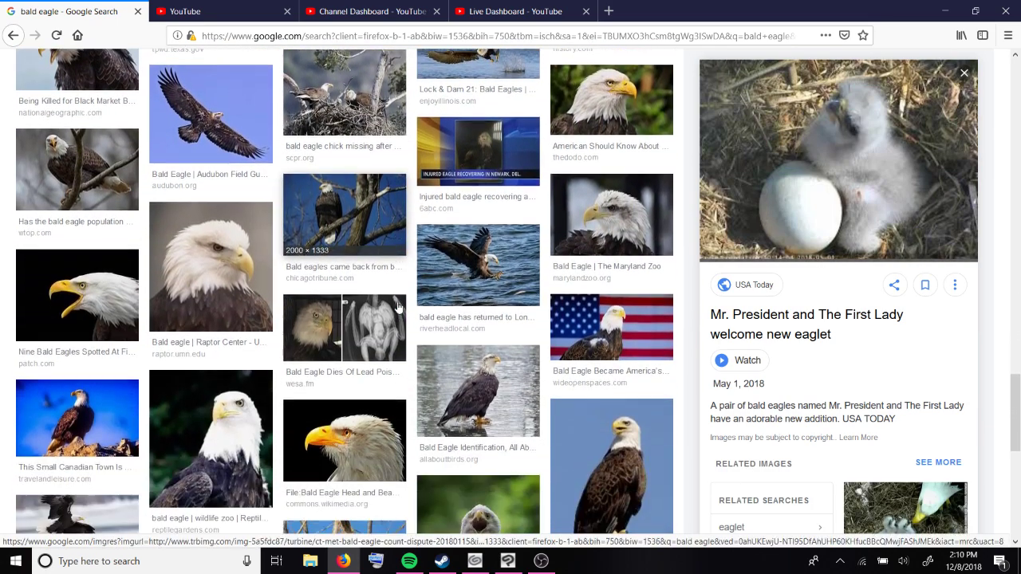
pyautogui.scroll(-2, 398, 308)
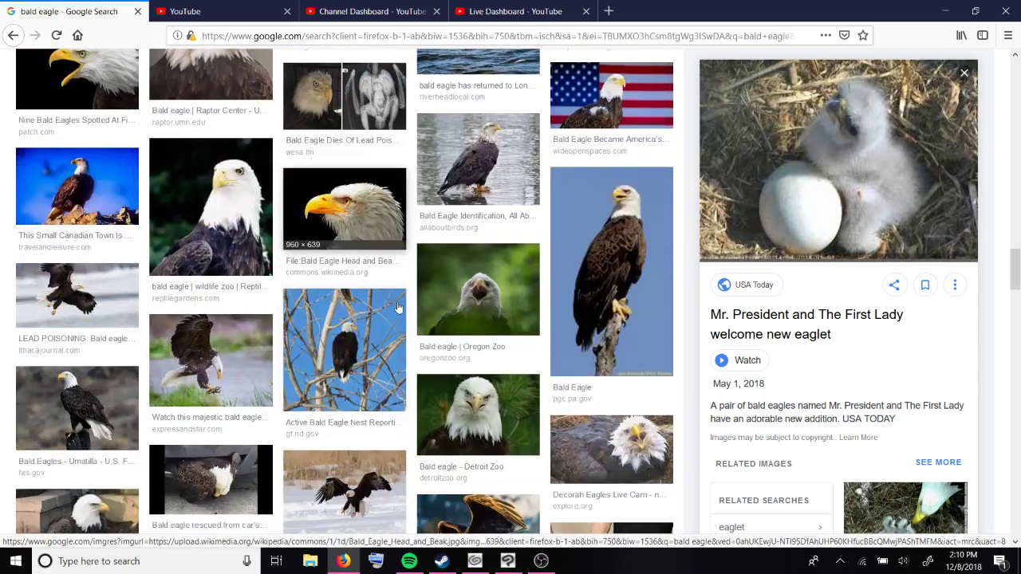
pyautogui.scroll(10, 398, 308)
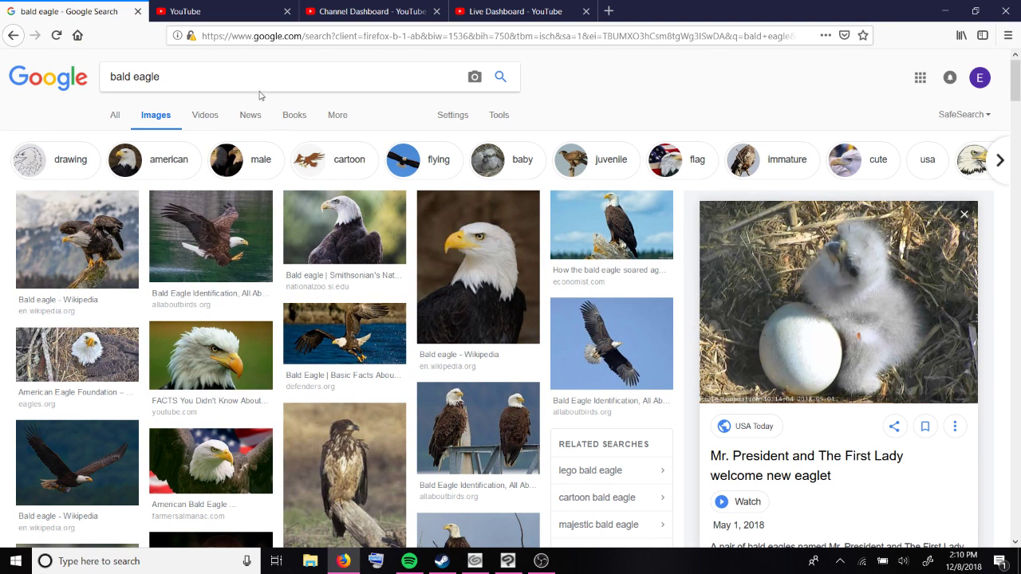
# Step: Filter the image results to "baby" and preview the hatched eaglet, the two nest chicks and the eagle feeding its baby
pyautogui.click(523, 168)
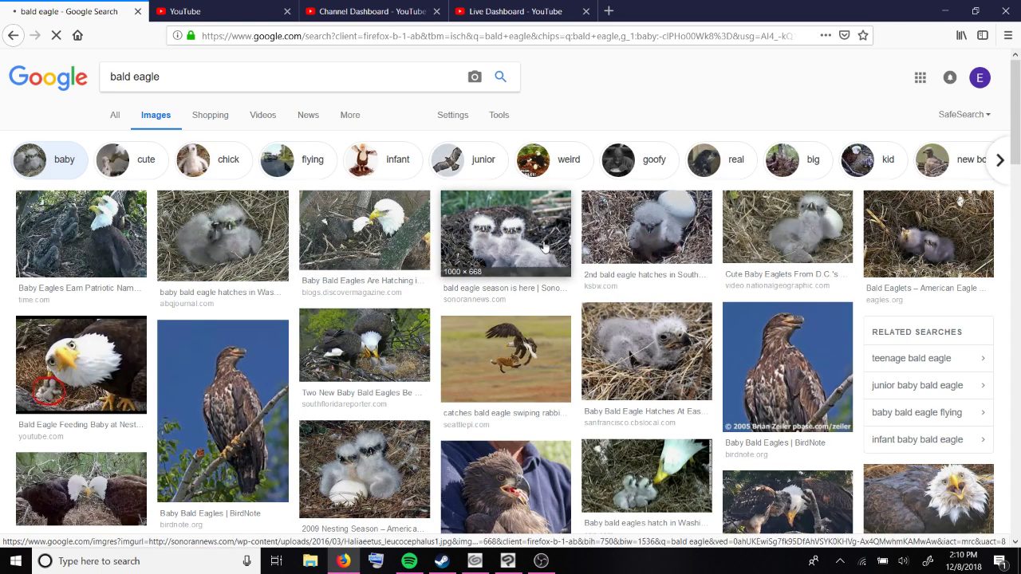
pyautogui.click(630, 199)
pyautogui.scroll(1, 463, 300)
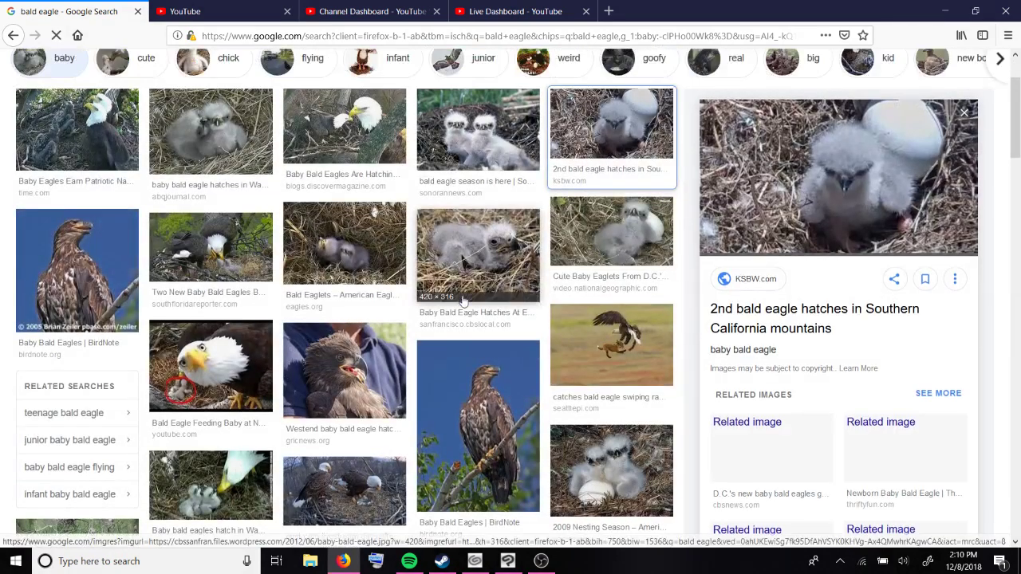
pyautogui.click(492, 154)
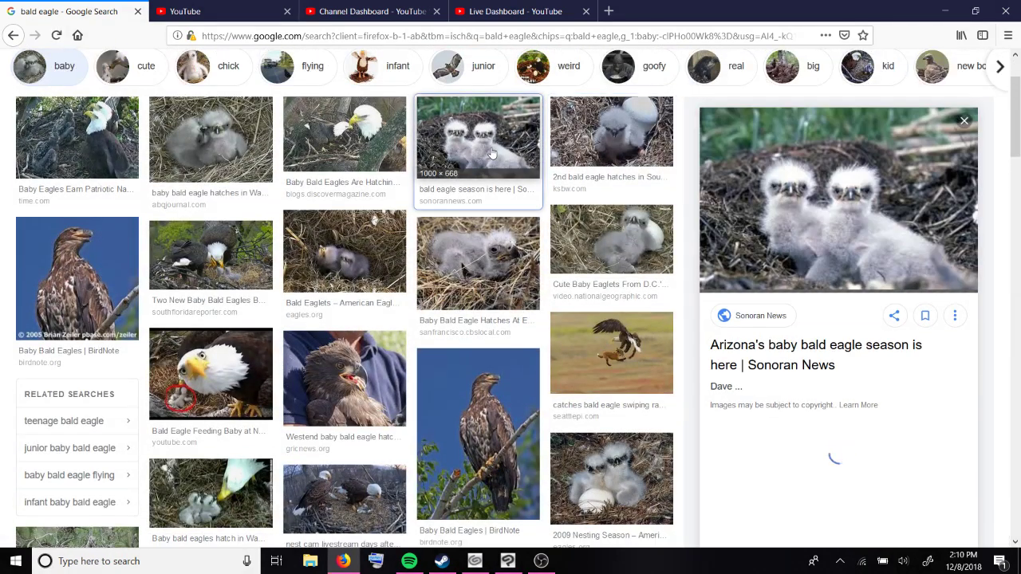
pyautogui.scroll(-1, 255, 334)
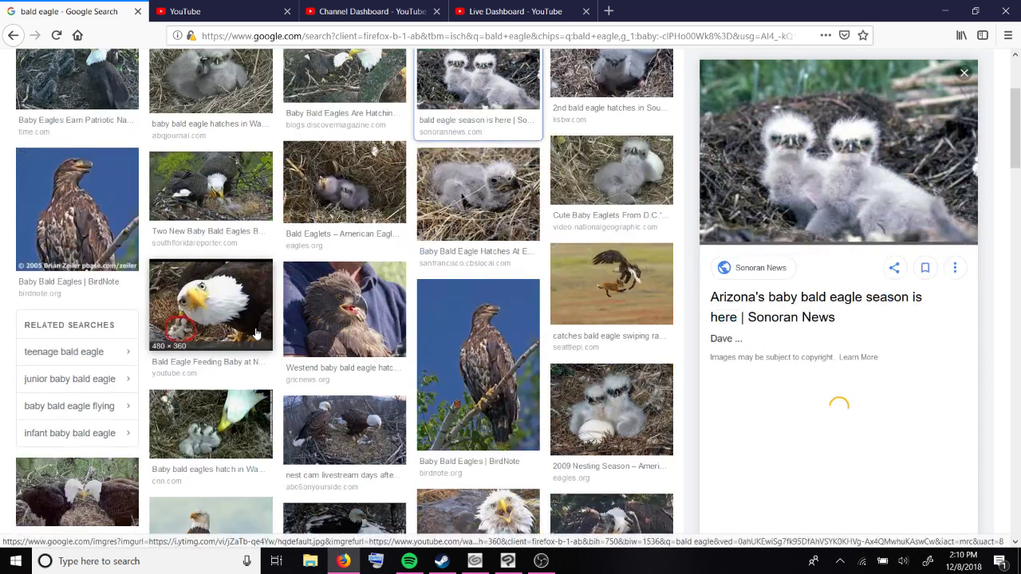
pyautogui.click(255, 334)
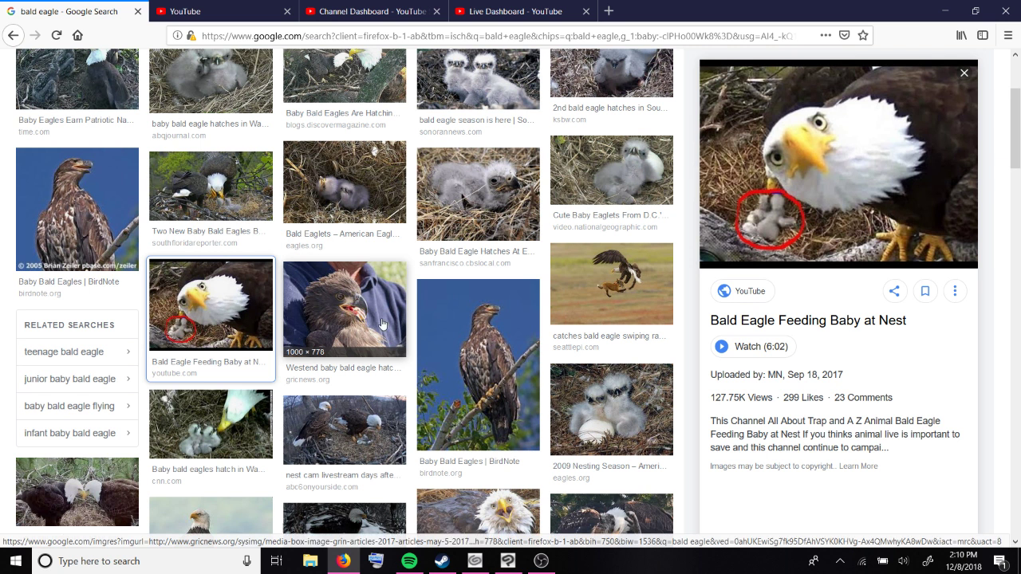
# Step: Look through more of the baby bald eagle photos, and run the "bald eagle" image search again
pyautogui.scroll(-1, 381, 323)
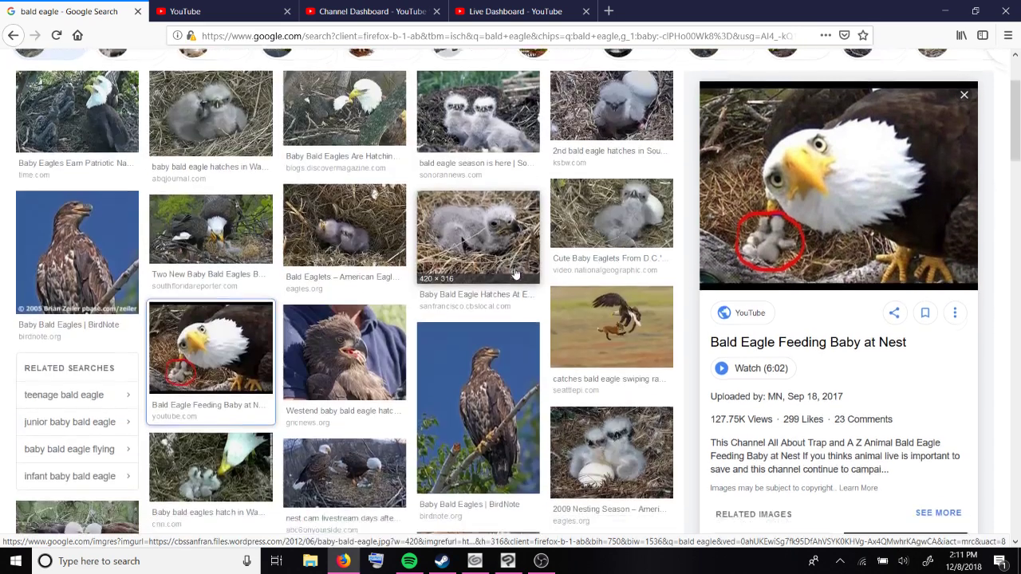
pyautogui.scroll(-3, 515, 275)
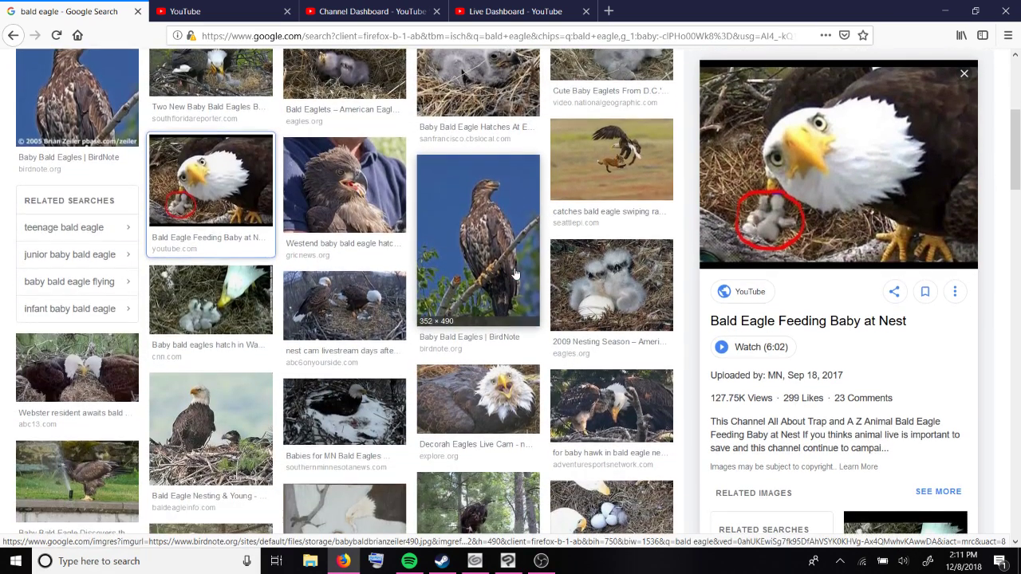
pyautogui.scroll(-4, 205, 269)
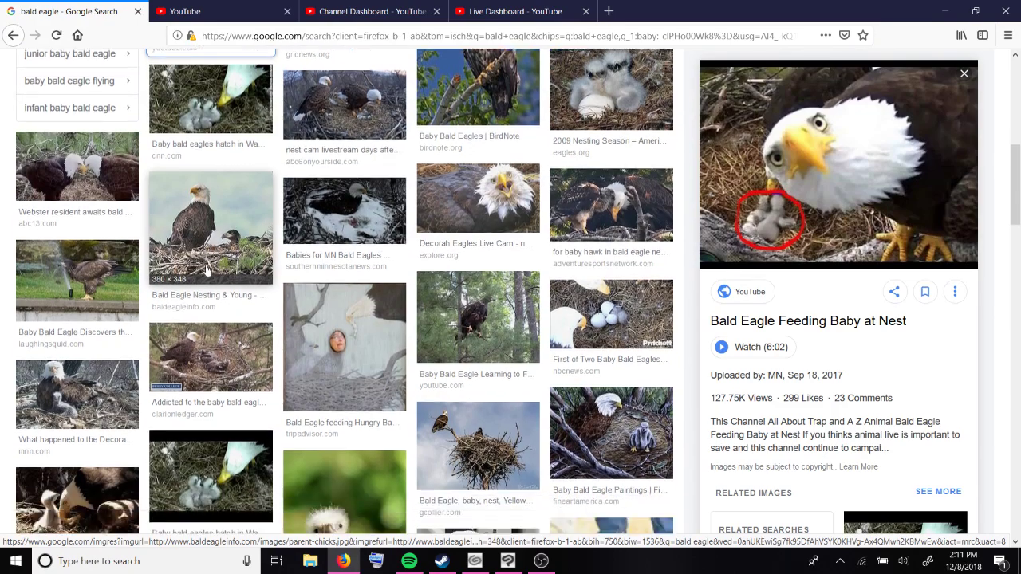
pyautogui.scroll(-8, 205, 270)
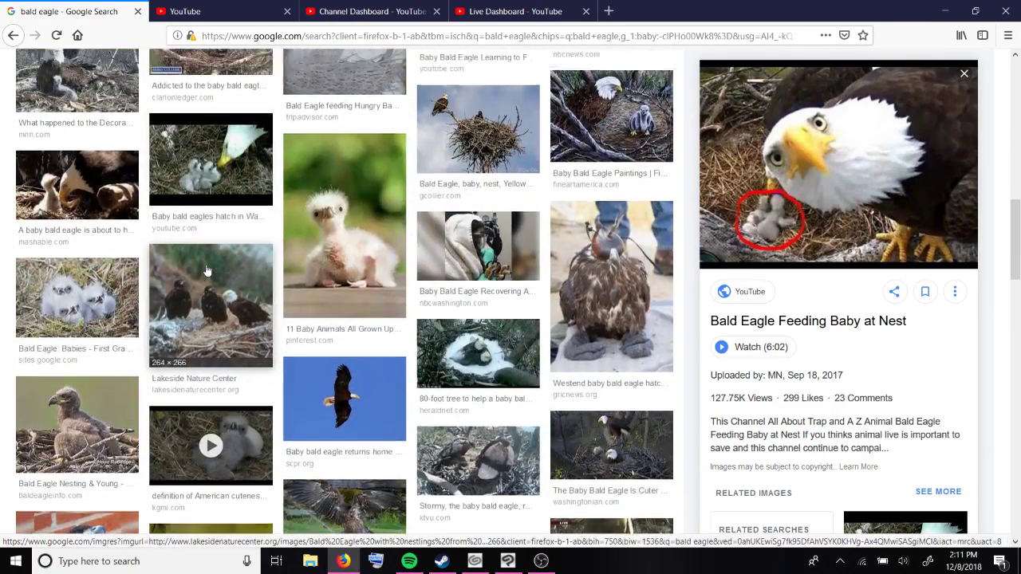
pyautogui.scroll(3, 205, 269)
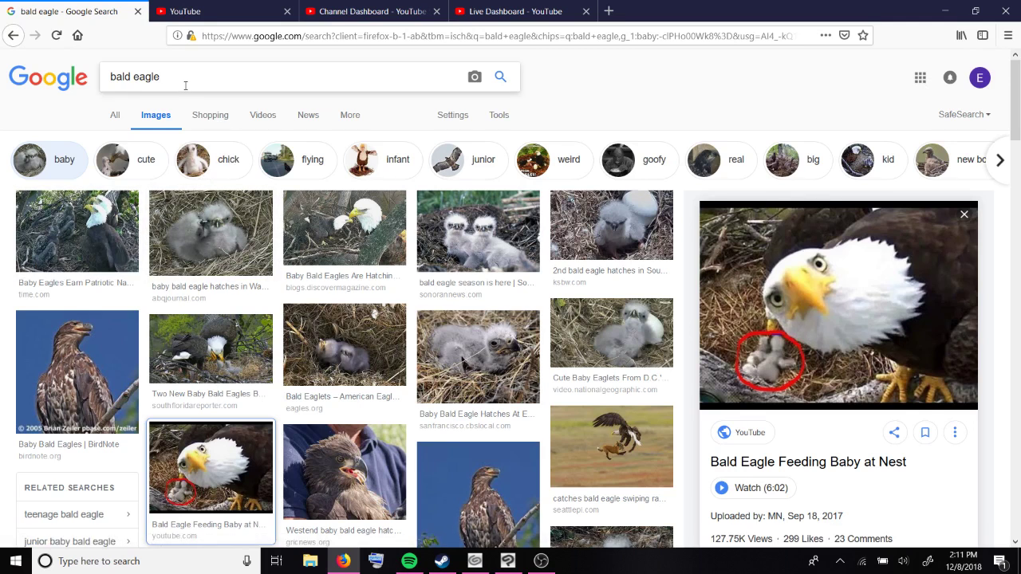
pyautogui.press('Return')
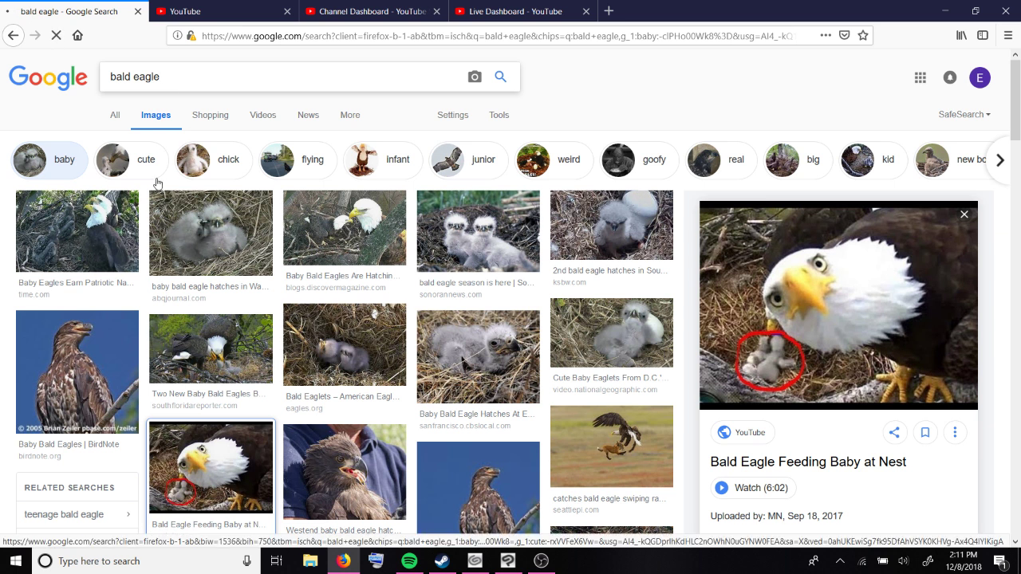
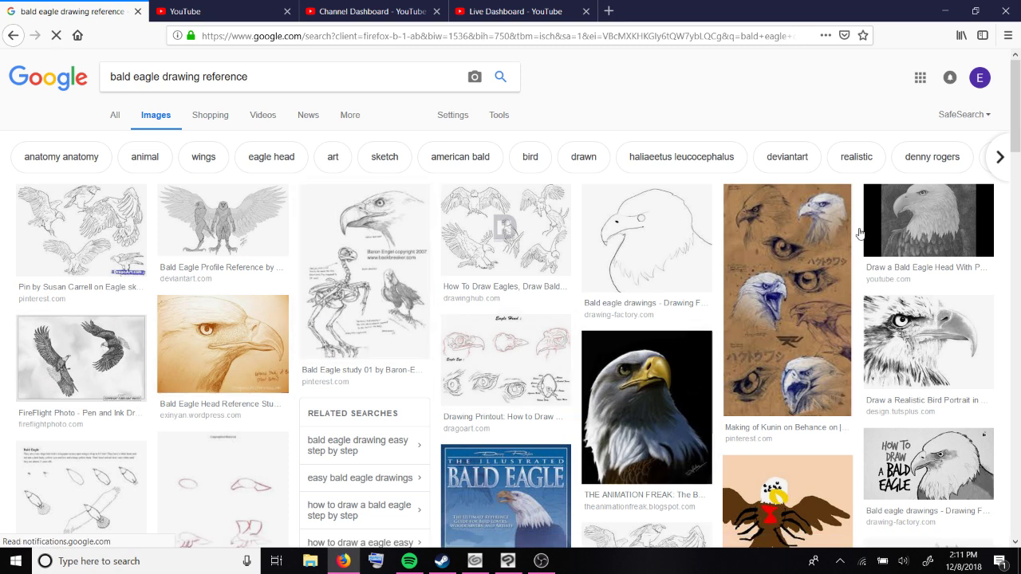
# Step: Look through the bald eagle drawing references, previewing the Eagle (Bald) Drawing Lesson and the wing with color-outlined feather groups
pyautogui.scroll(-5, 777, 307)
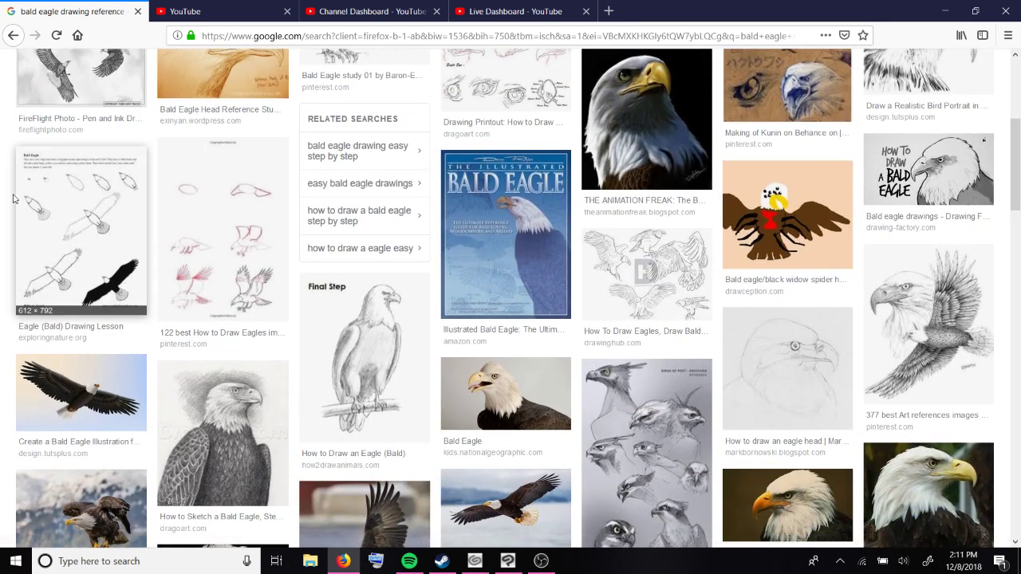
pyautogui.click(83, 245)
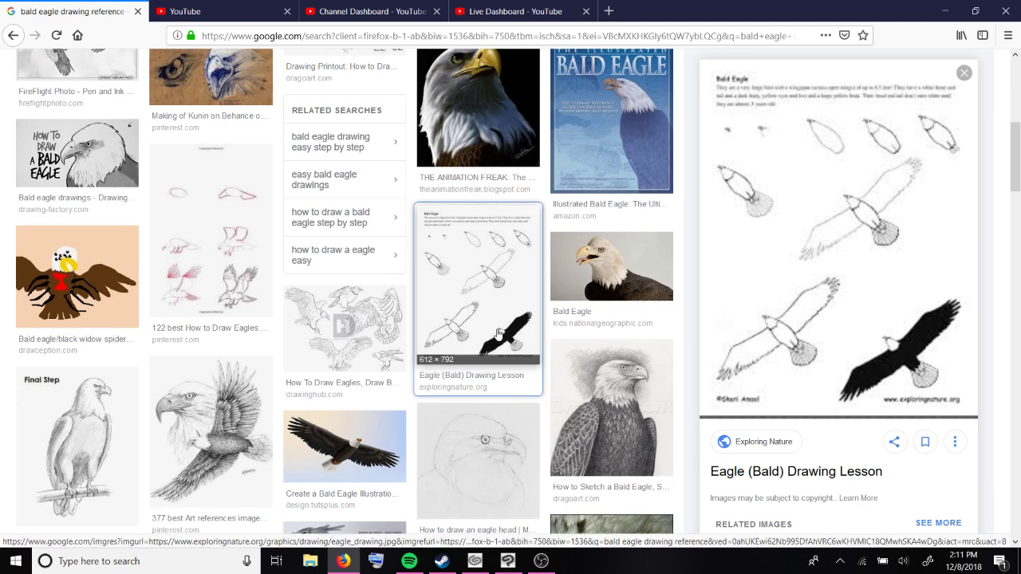
pyautogui.scroll(-3, 498, 333)
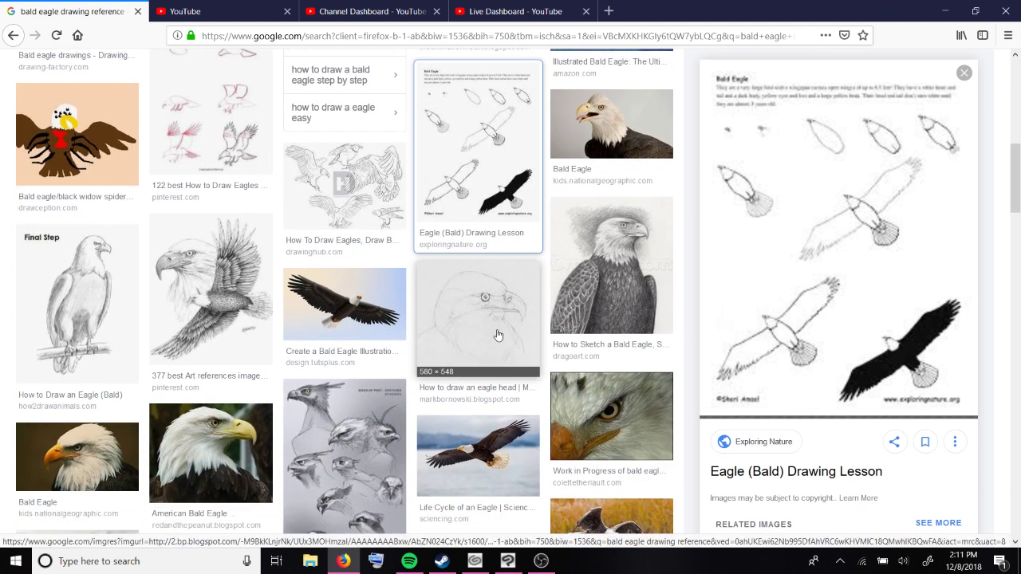
pyautogui.scroll(-3, 498, 333)
pyautogui.scroll(-5, 498, 335)
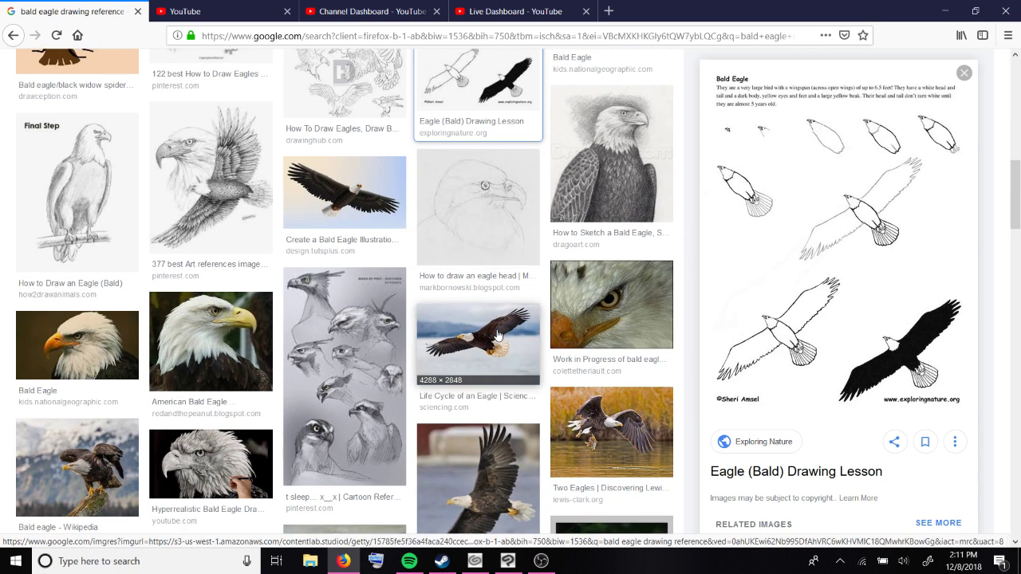
pyautogui.scroll(-1, 497, 335)
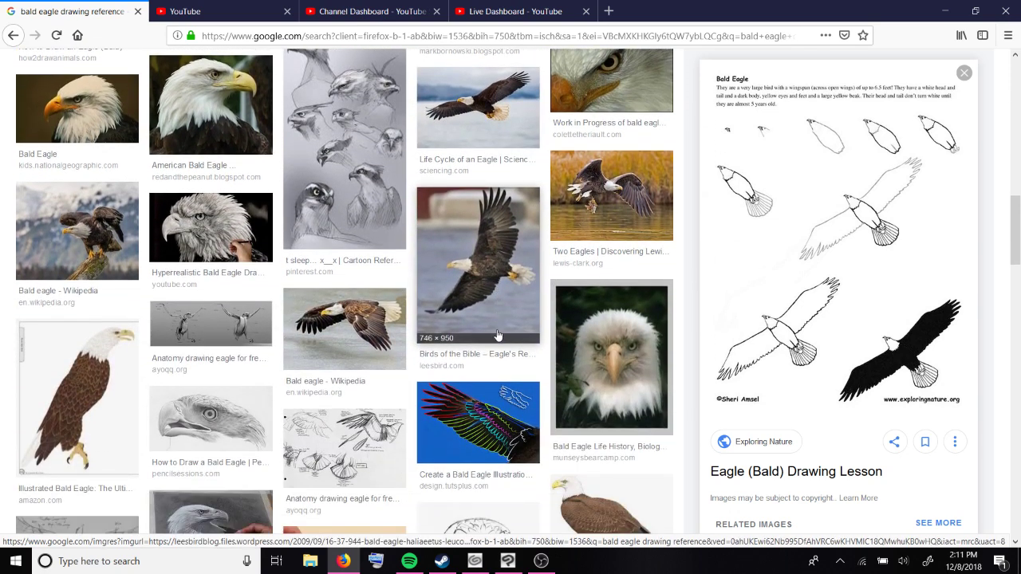
pyautogui.click(460, 409)
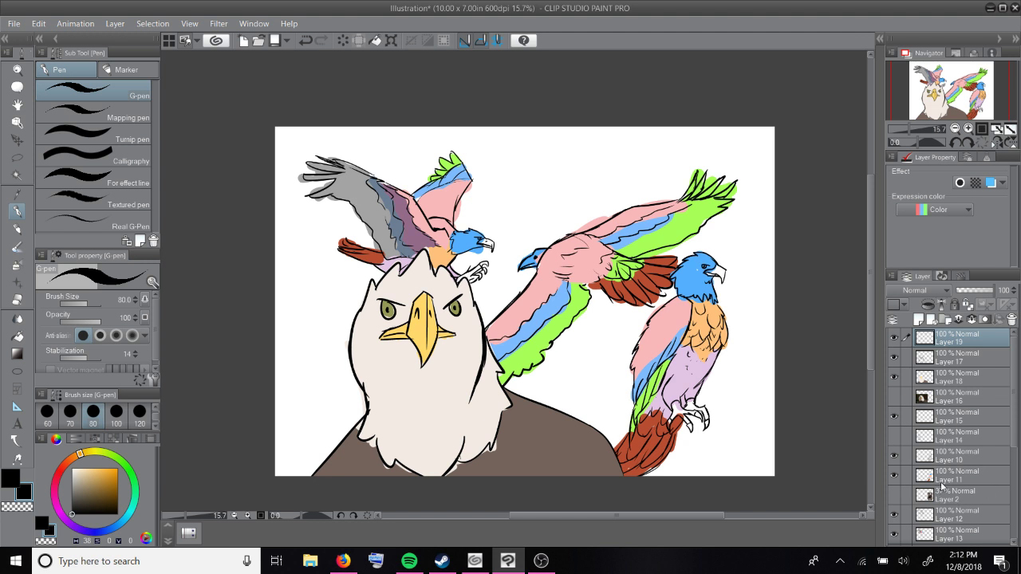
# Step: Switch to Clip Studio Paint and color the outer wingtip feathers of the eagle behind the front-facing head light orange on Layer 13
pyautogui.moveTo(1017, 441); pyautogui.dragTo(1012, 522)
pyautogui.scroll(2, 966, 423)
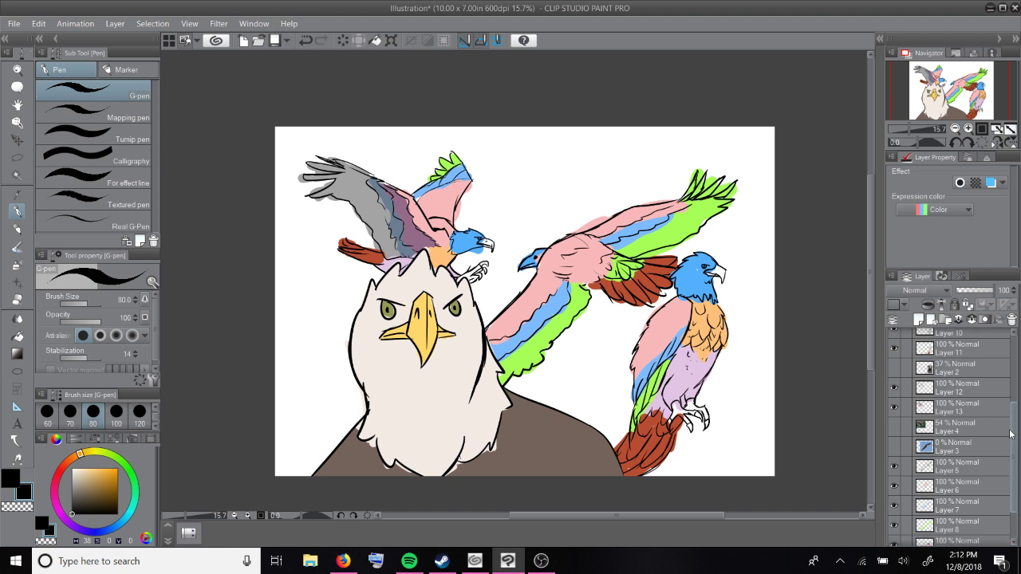
pyautogui.click(957, 407)
pyautogui.click(894, 408)
pyautogui.click(895, 409)
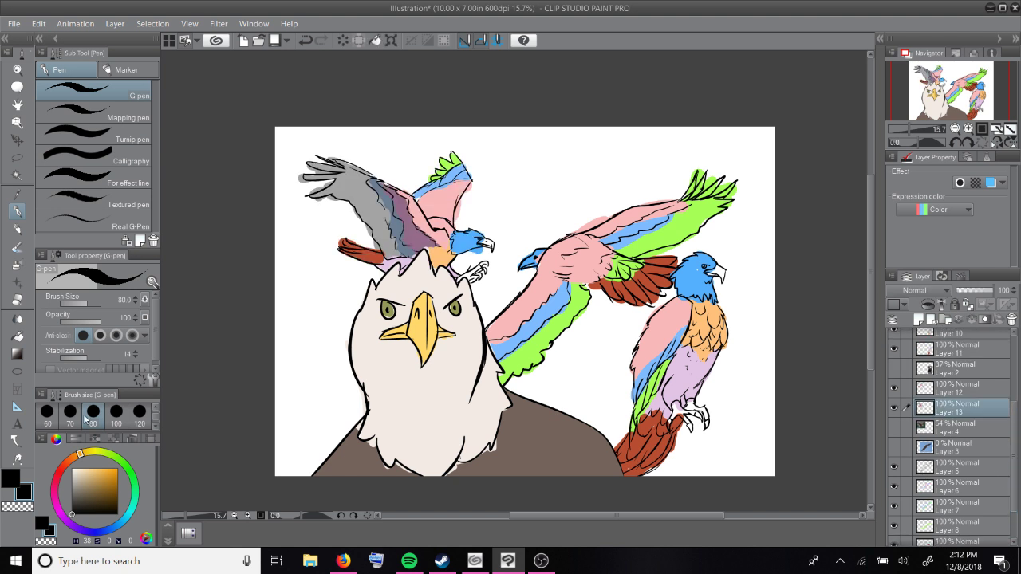
pyautogui.click(91, 469)
pyautogui.moveTo(368, 191)
pyautogui.mouseDown()
pyautogui.moveTo(333, 199)
pyautogui.moveTo(367, 179)
pyautogui.moveTo(305, 176)
pyautogui.moveTo(363, 176)
pyautogui.moveTo(339, 162)
pyautogui.moveTo(350, 163)
pyautogui.mouseUp()
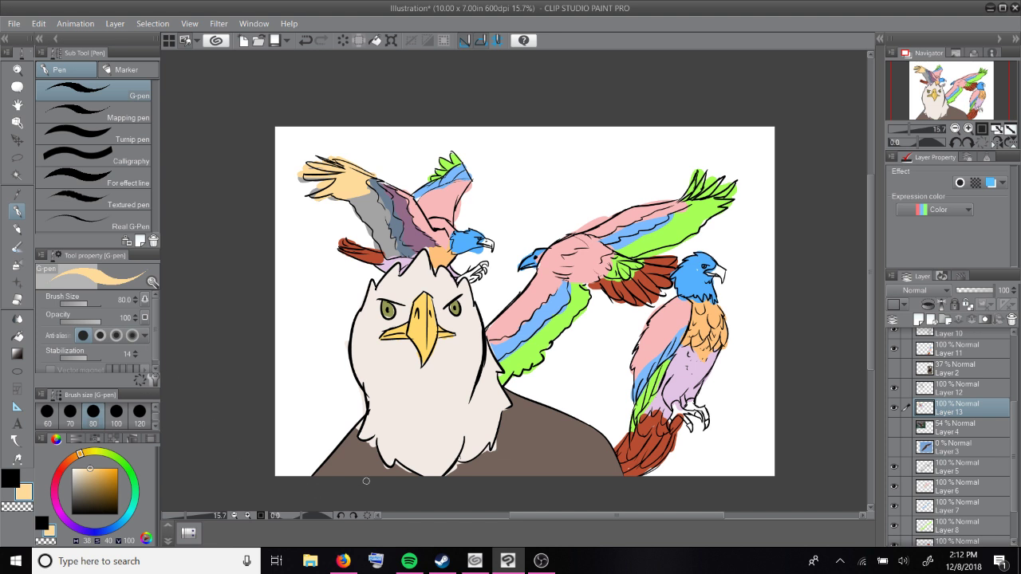
# Step: Switch to Firefox and examine the related images of bald eagle wings and feathers for the color-outlined wing illustration
pyautogui.click(342, 561)
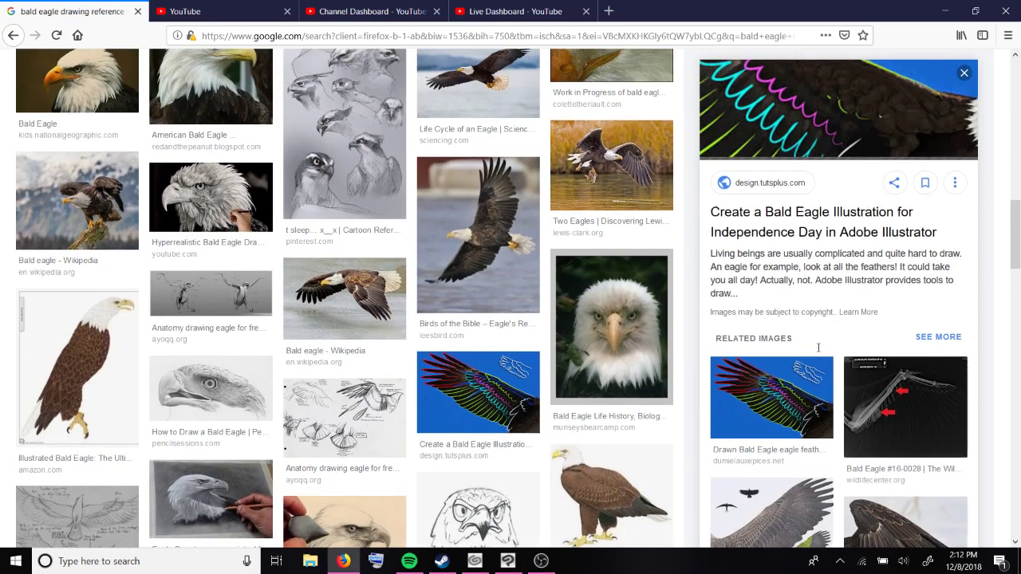
pyautogui.scroll(-5, 818, 352)
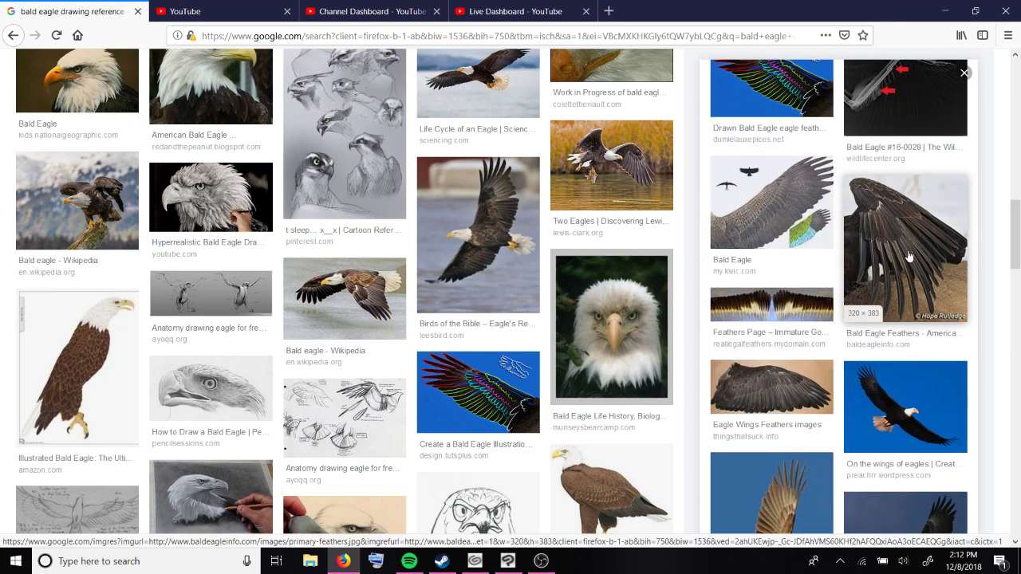
pyautogui.scroll(-1, 552, 416)
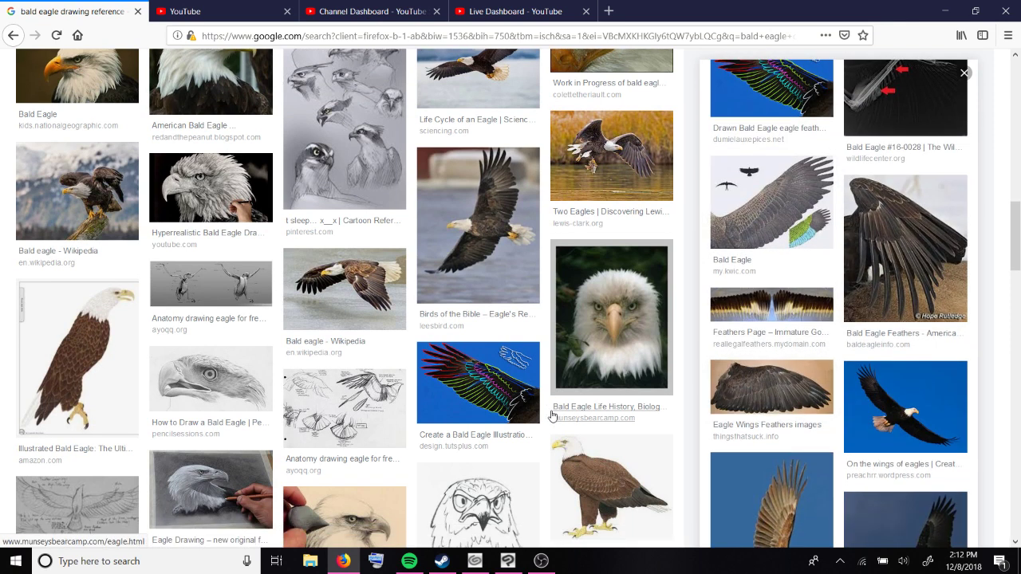
pyautogui.scroll(-3, 746, 444)
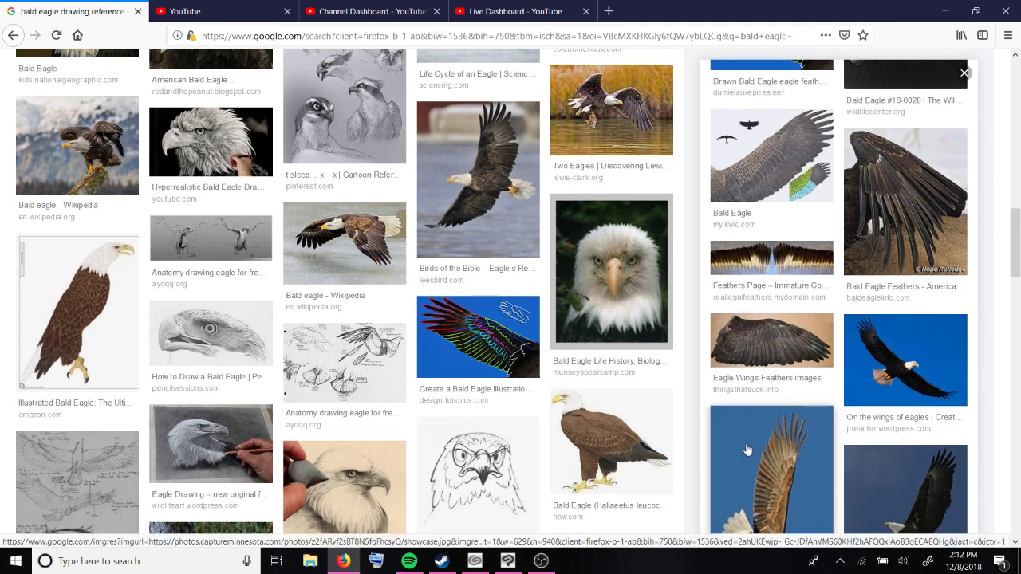
pyautogui.scroll(1, 746, 443)
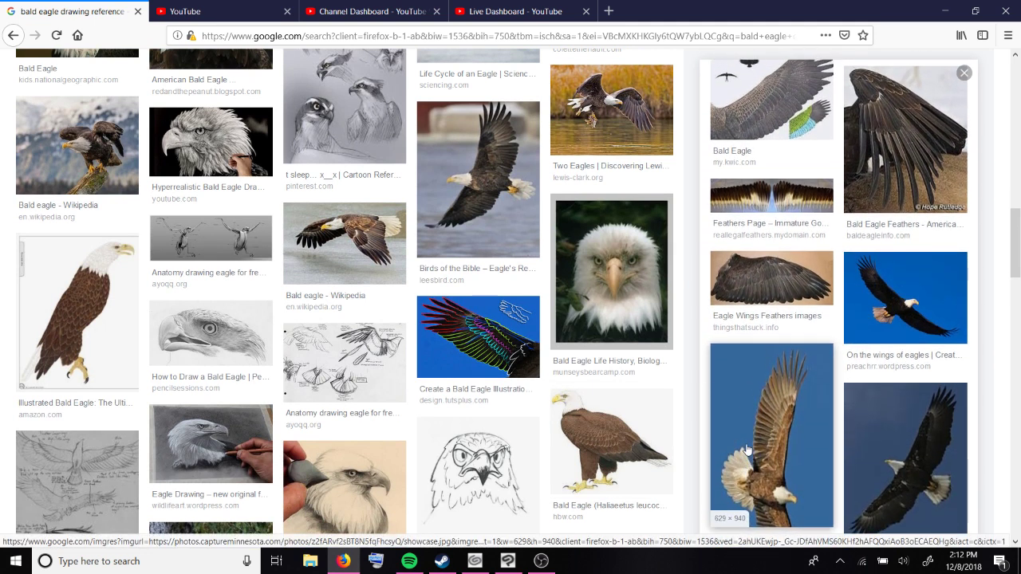
pyautogui.click(780, 311)
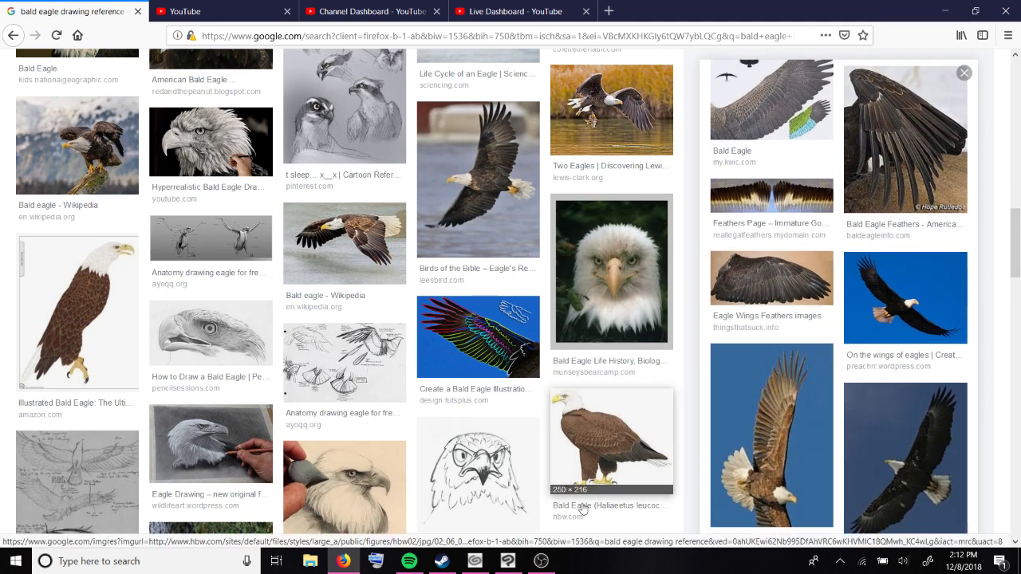
pyautogui.click(542, 561)
pyautogui.click(541, 561)
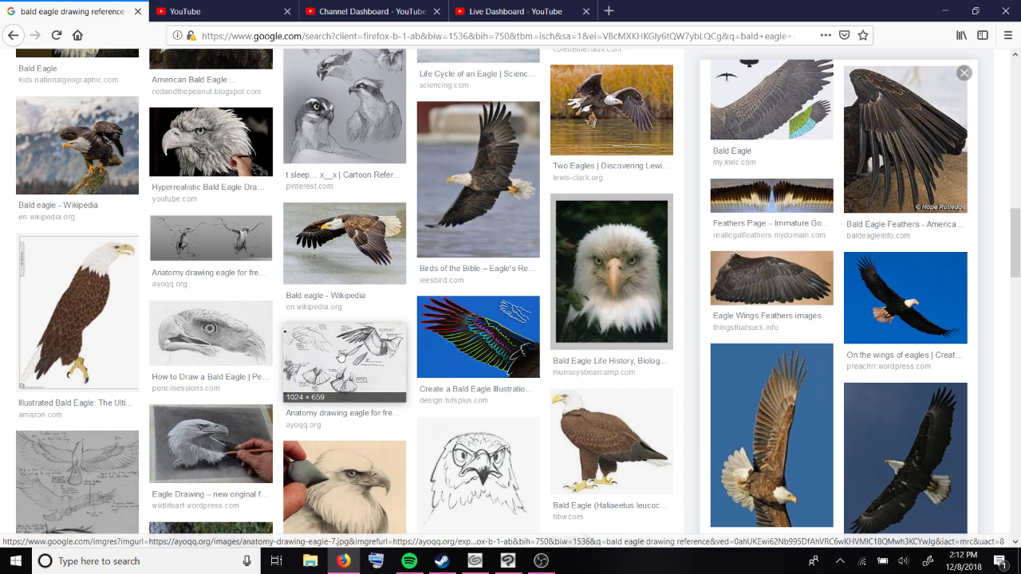
# Step: Look further down the drawing reference results for wing references and preview the Shutterstock eagle wings vector drawing
pyautogui.scroll(-5, 341, 356)
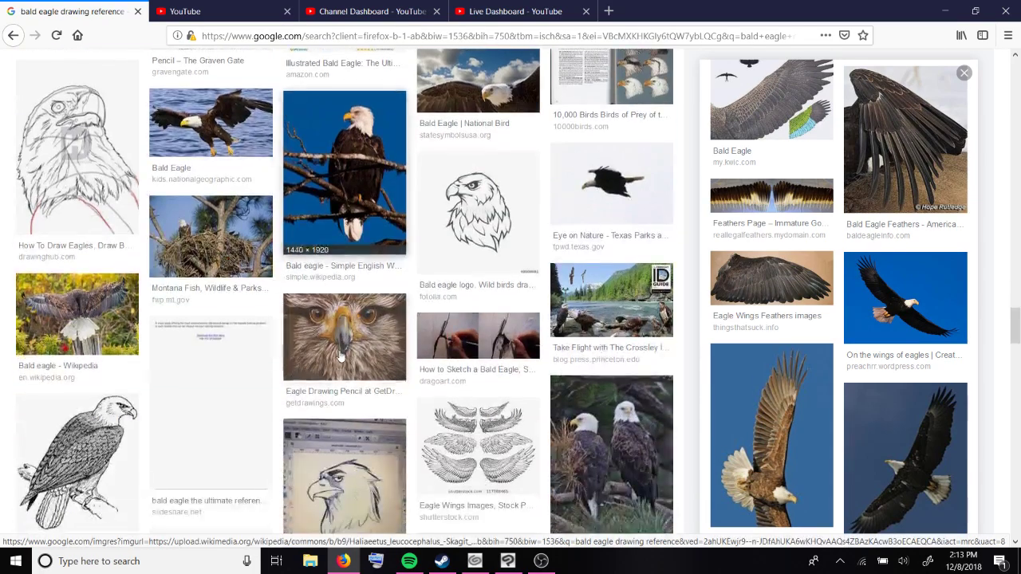
pyautogui.scroll(9, 342, 357)
pyautogui.scroll(-8, 341, 356)
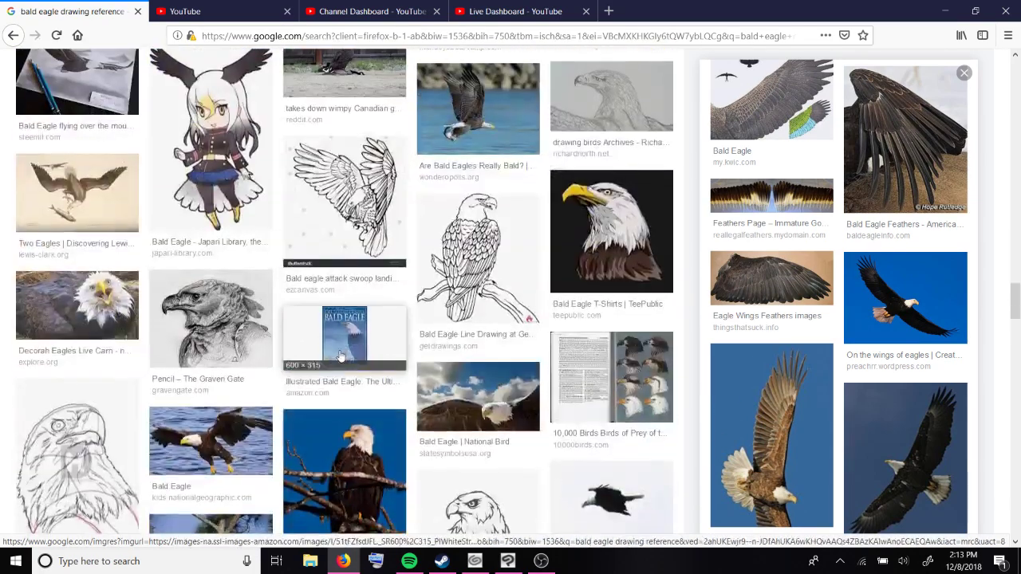
pyautogui.scroll(-2, 340, 356)
pyautogui.scroll(3, 339, 356)
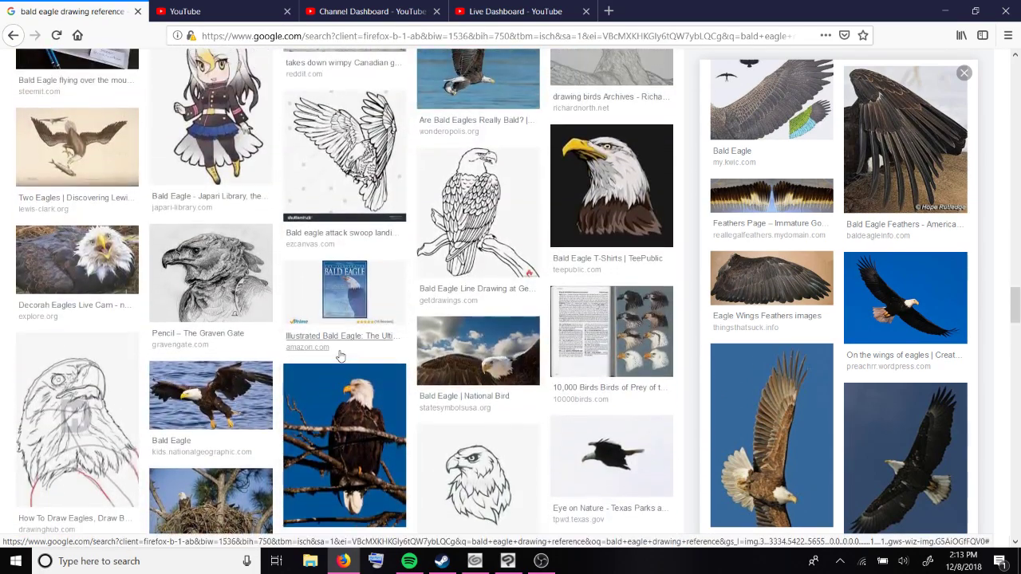
pyautogui.scroll(-5, 339, 356)
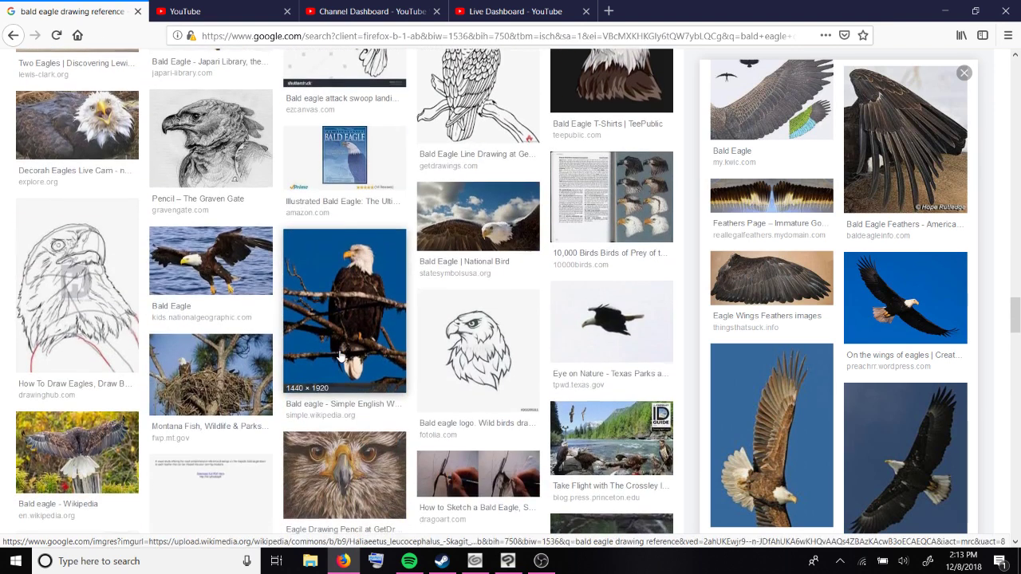
pyautogui.scroll(-2, 341, 357)
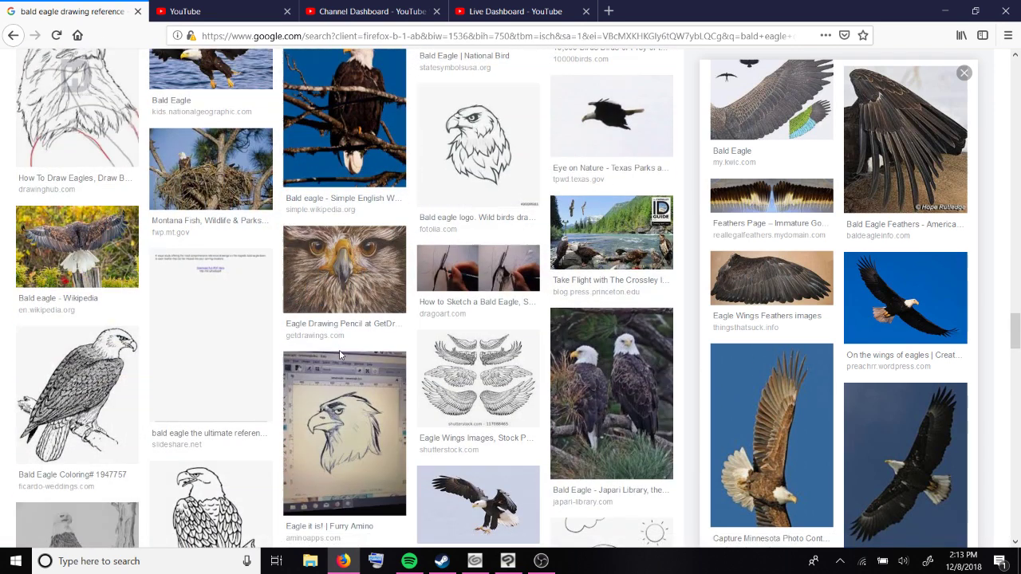
pyautogui.click(519, 378)
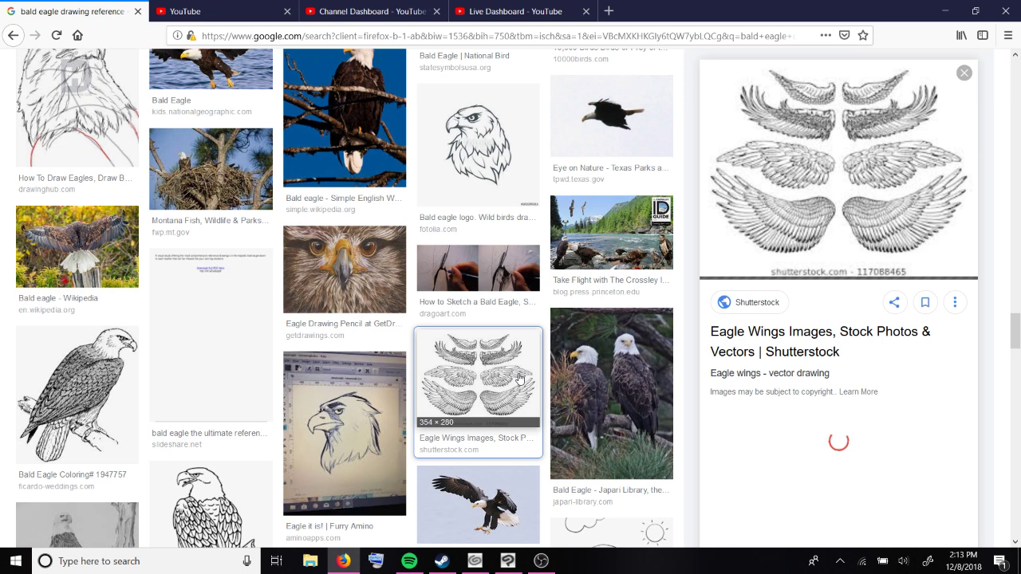
# Step: Look back through the drawing reference results, previewing the Bald Eagle Profile Reference and the pen-and-ink drawing of two fighting eagles
pyautogui.scroll(-1, 519, 378)
pyautogui.scroll(1, 519, 379)
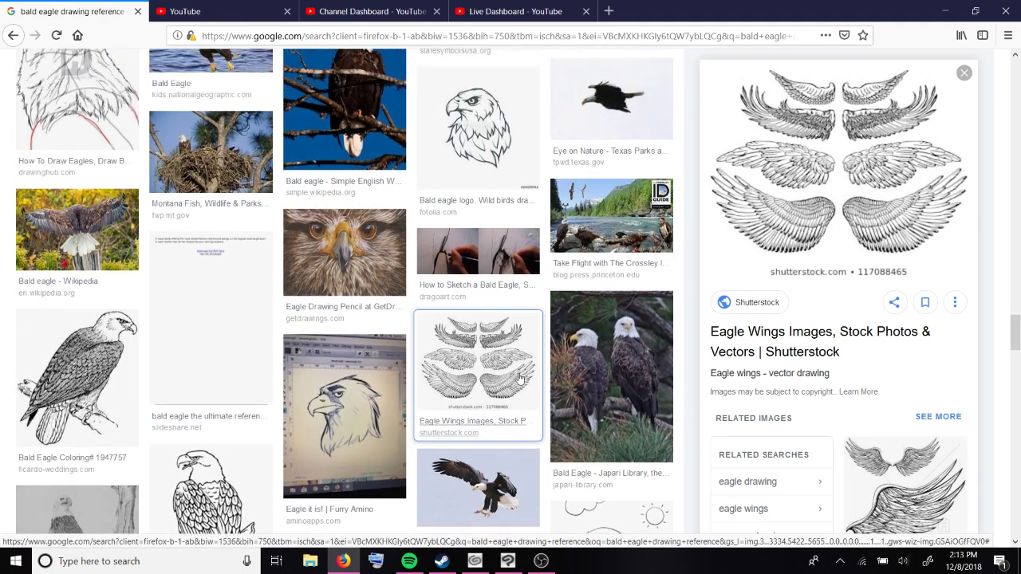
pyautogui.scroll(2, 519, 378)
pyautogui.scroll(-5, 519, 378)
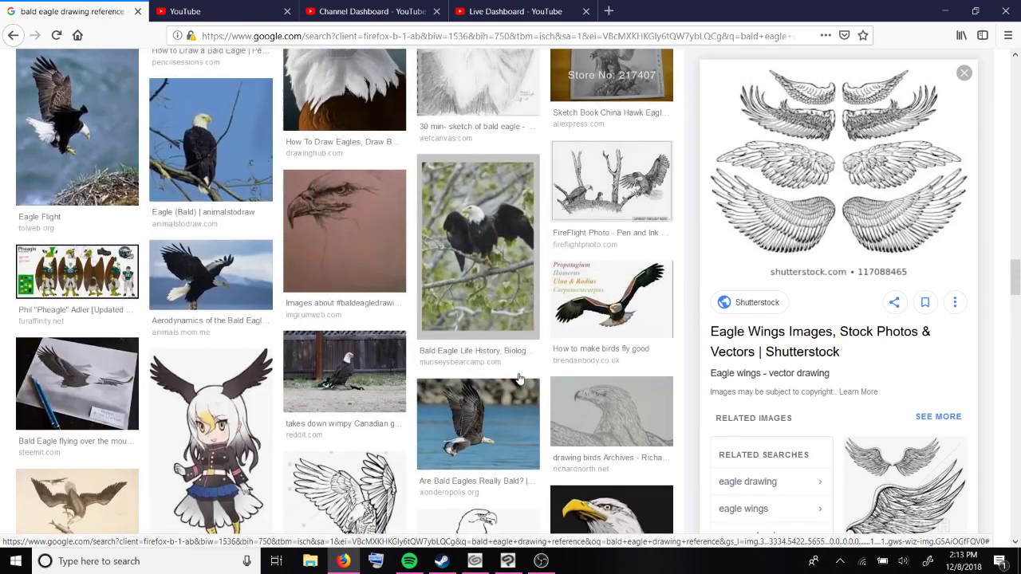
pyautogui.scroll(5, 519, 378)
pyautogui.scroll(-5, 520, 378)
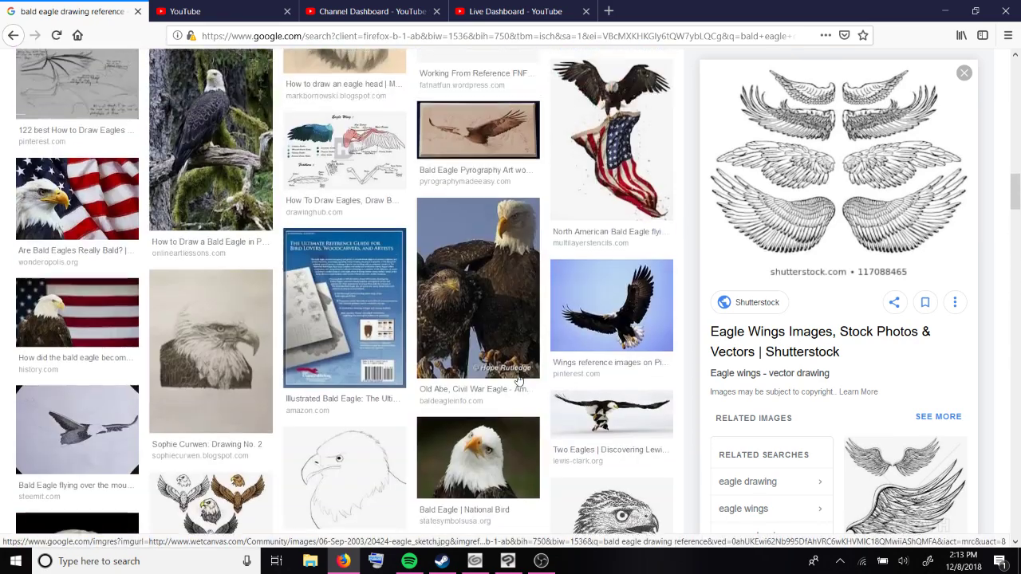
pyautogui.scroll(3, 519, 378)
pyautogui.scroll(-5, 519, 378)
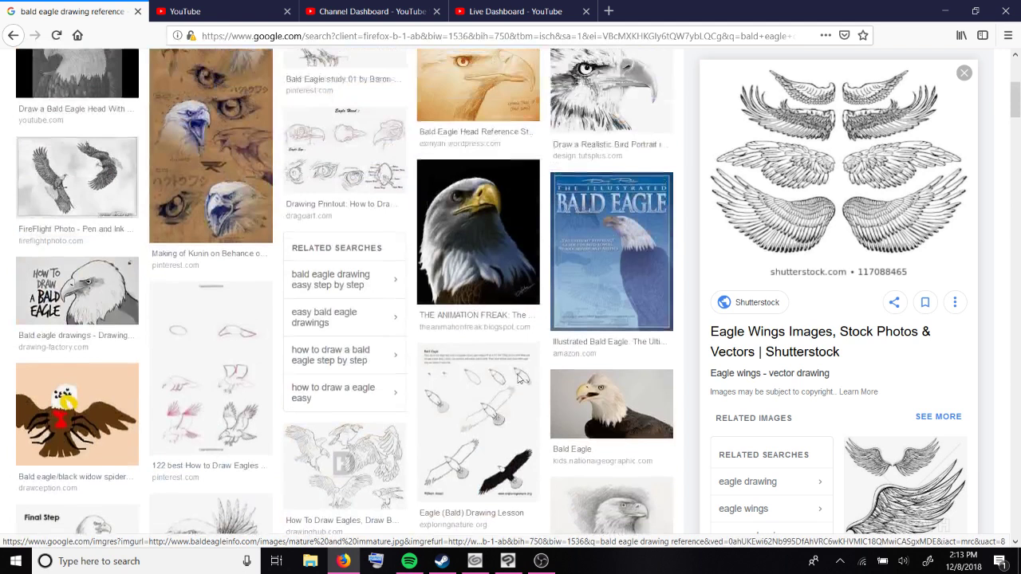
pyautogui.hotkey('alt', 'Left')
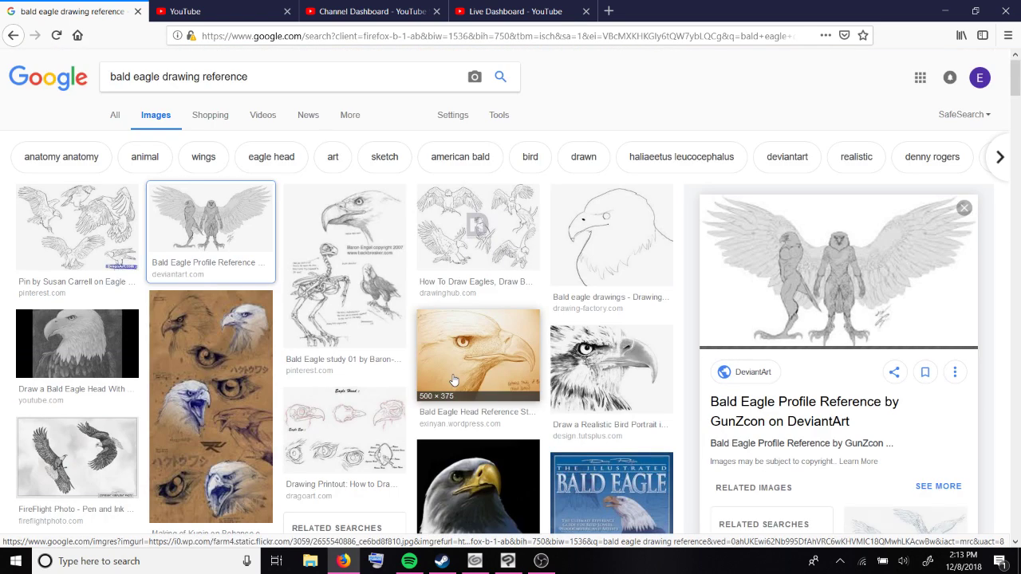
pyautogui.scroll(-3, 453, 380)
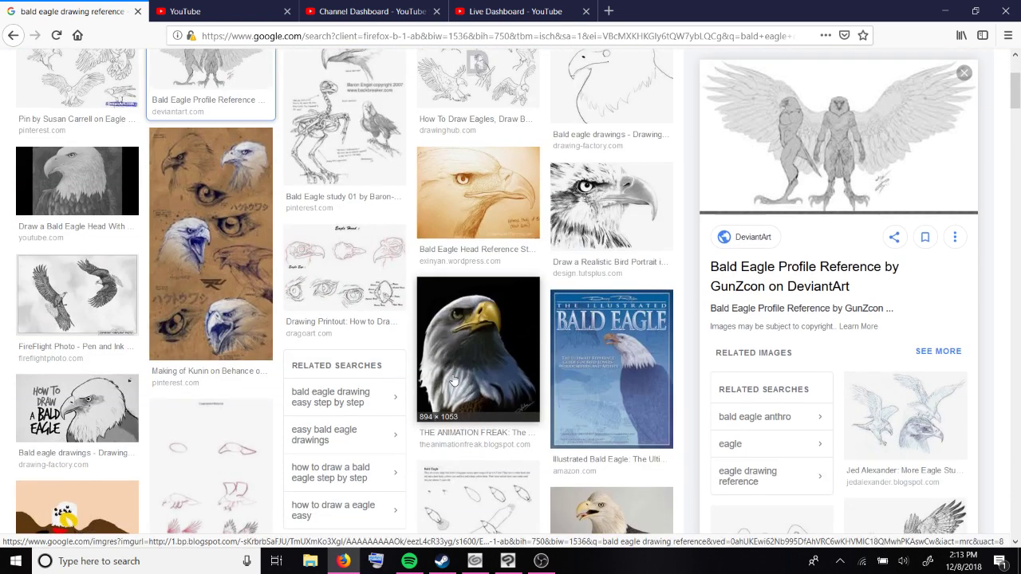
pyautogui.scroll(-3, 453, 381)
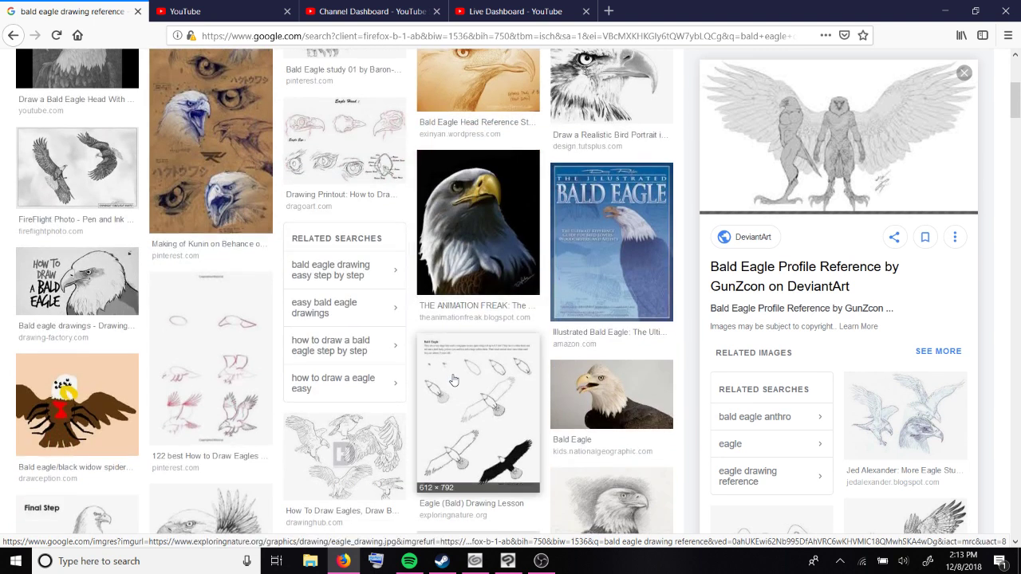
pyautogui.click(33, 165)
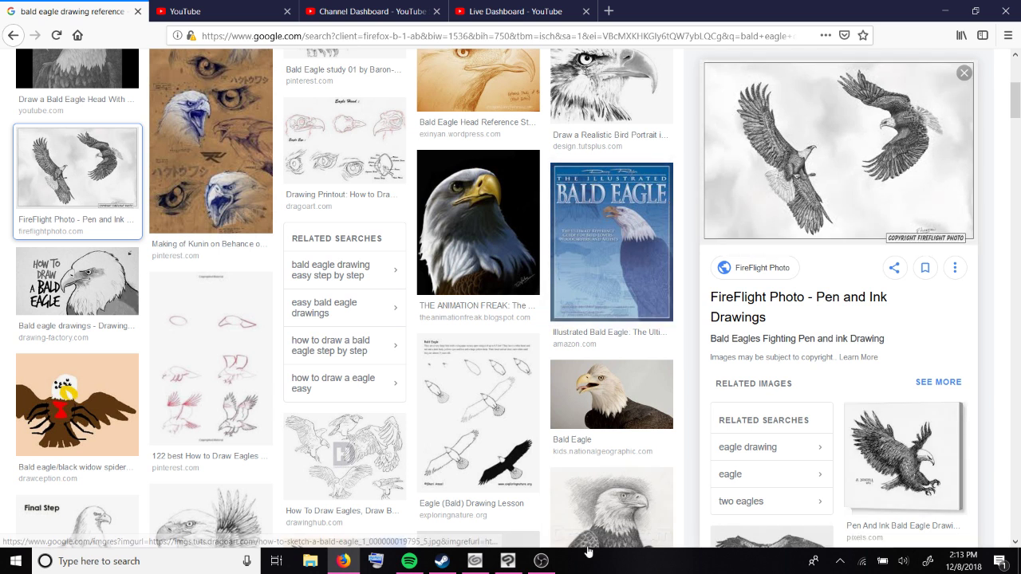
# Step: Switch to Clip Studio Paint, hide the front-facing head and the color layers of the eagle behind it, and select Layer 13
pyautogui.click(508, 562)
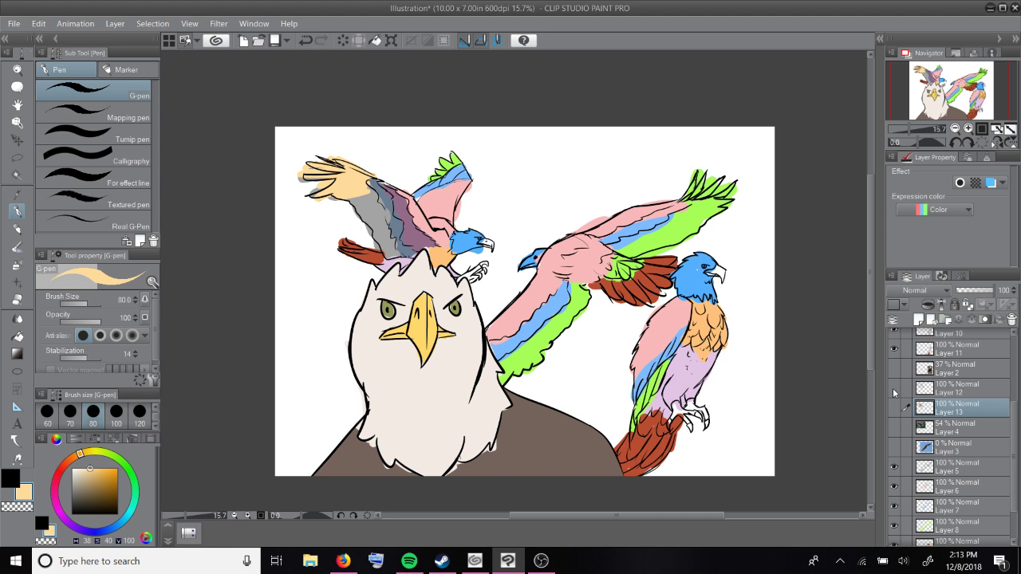
pyautogui.click(893, 406)
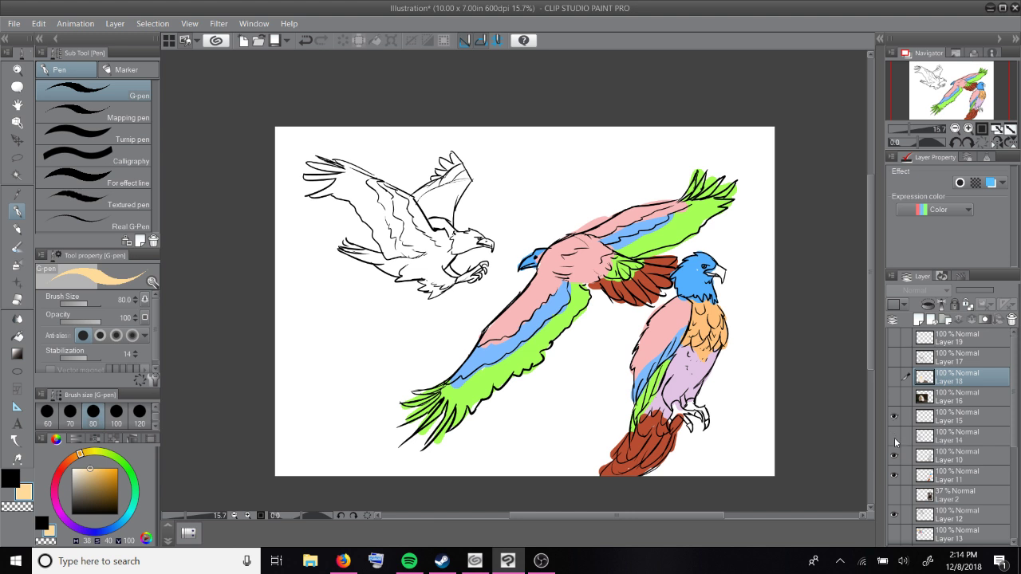
pyautogui.scroll(-3, 1014, 445)
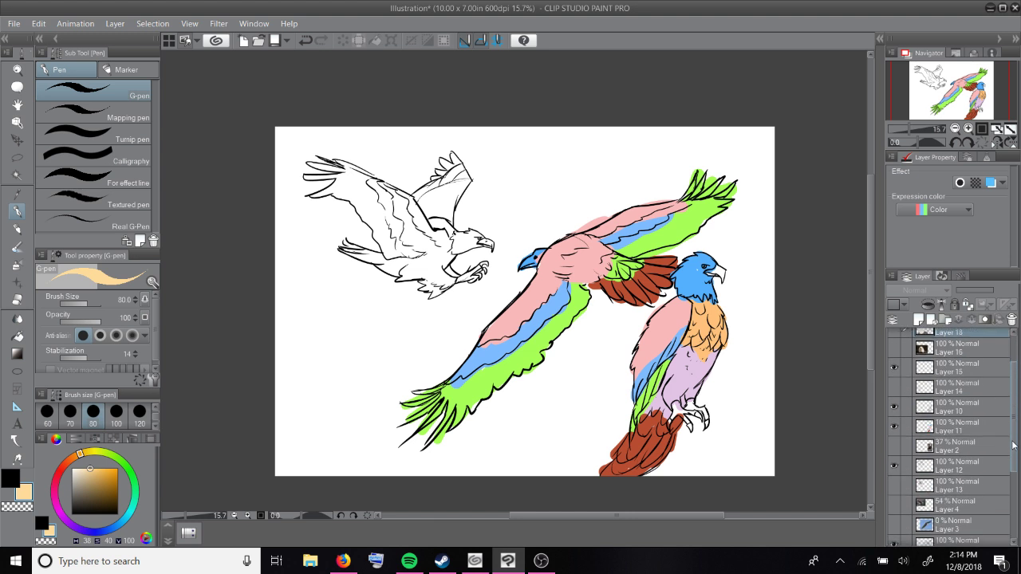
pyautogui.scroll(-5, 1014, 445)
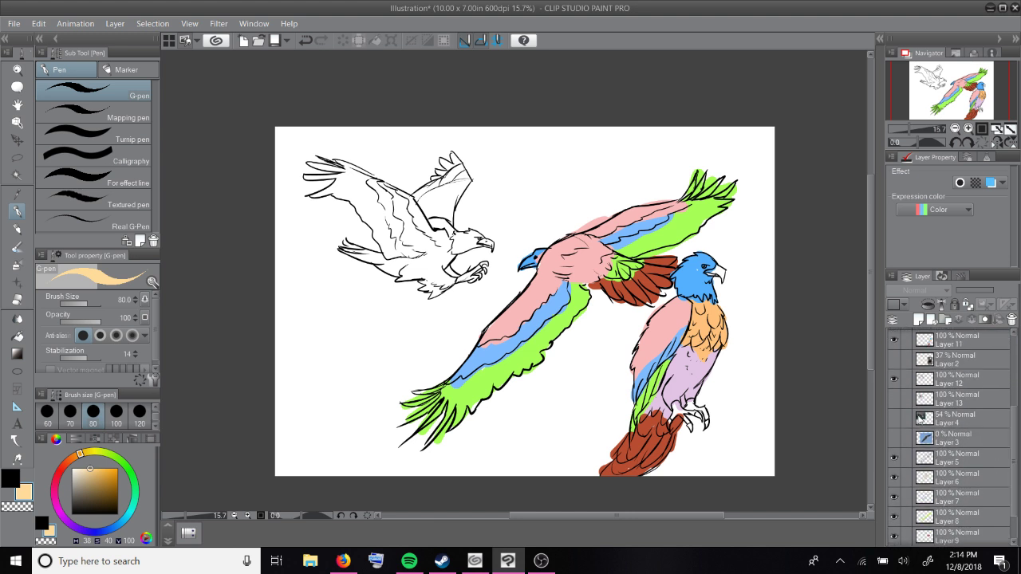
pyautogui.click(893, 379)
pyautogui.click(965, 403)
pyautogui.click(893, 380)
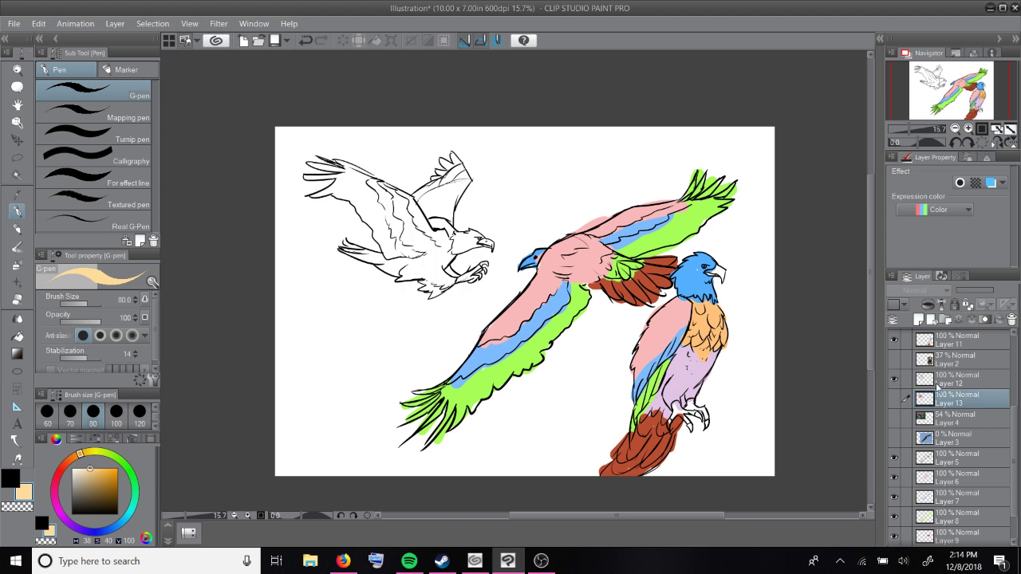
# Step: Set Layer 12 as the reference layer and add a new raster layer directly above Layer 13
pyautogui.click(938, 385)
pyautogui.click(942, 305)
pyautogui.click(972, 396)
pyautogui.click(919, 319)
# Step: Paint the head of the swooping eagle light gray (H 38, S 0, V 89) on the new layer
pyautogui.scroll(4, 503, 259)
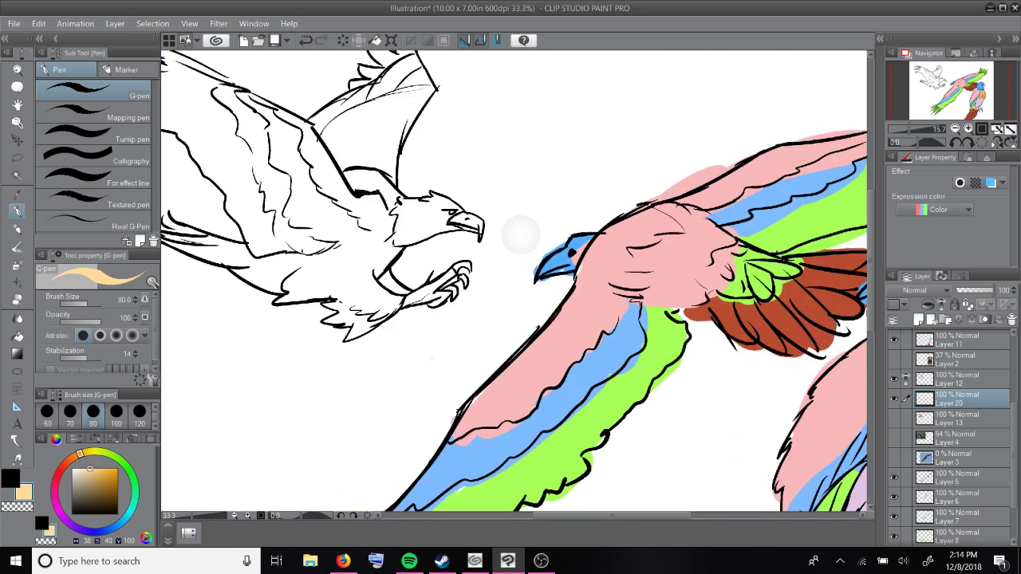
pyautogui.moveTo(518, 234); pyautogui.dragTo(633, 303)
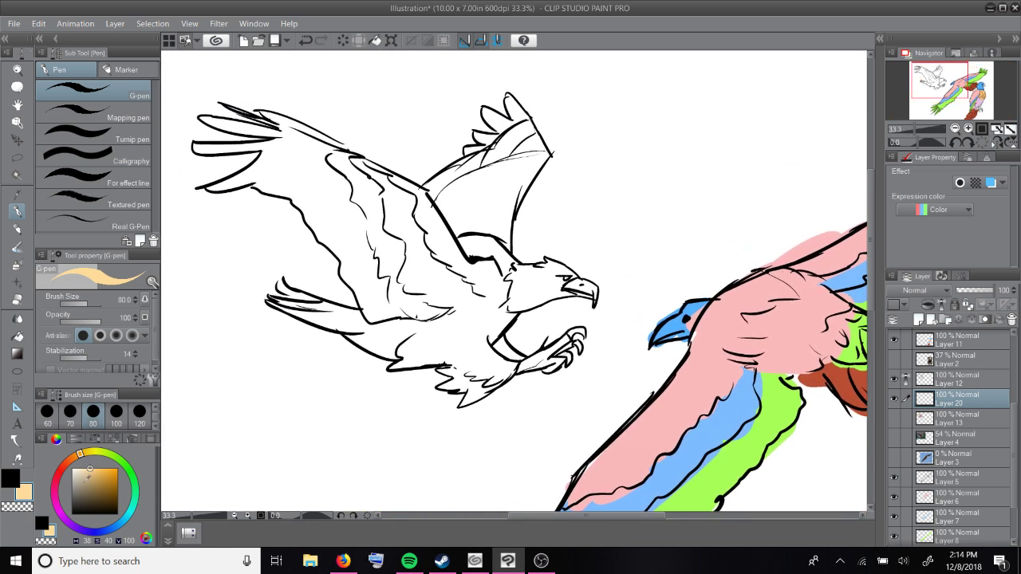
pyautogui.moveTo(70, 469); pyautogui.dragTo(73, 473)
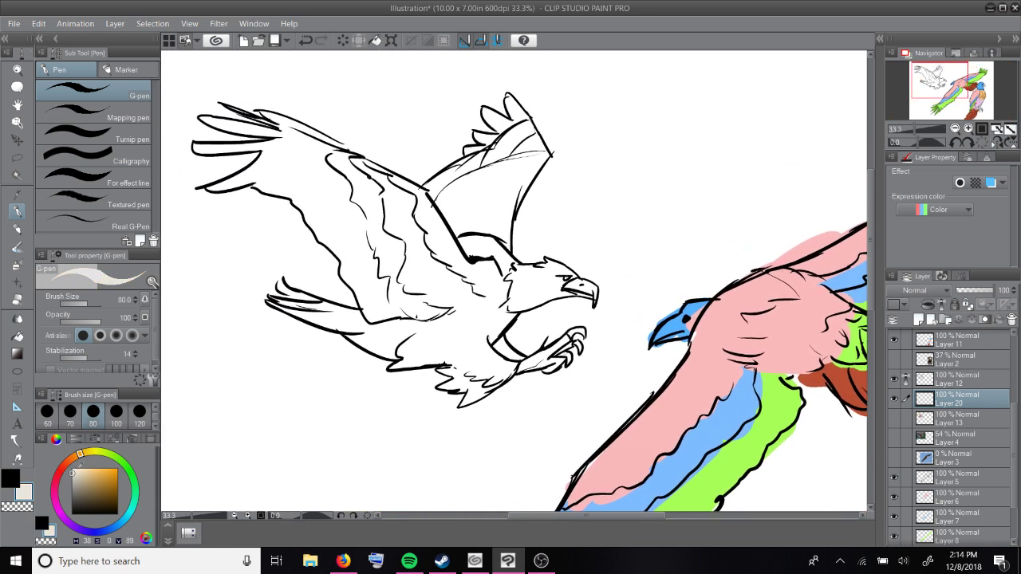
pyautogui.moveTo(541, 291)
pyautogui.mouseDown()
pyautogui.moveTo(542, 279)
pyautogui.moveTo(530, 281)
pyautogui.moveTo(546, 285)
pyautogui.mouseUp()
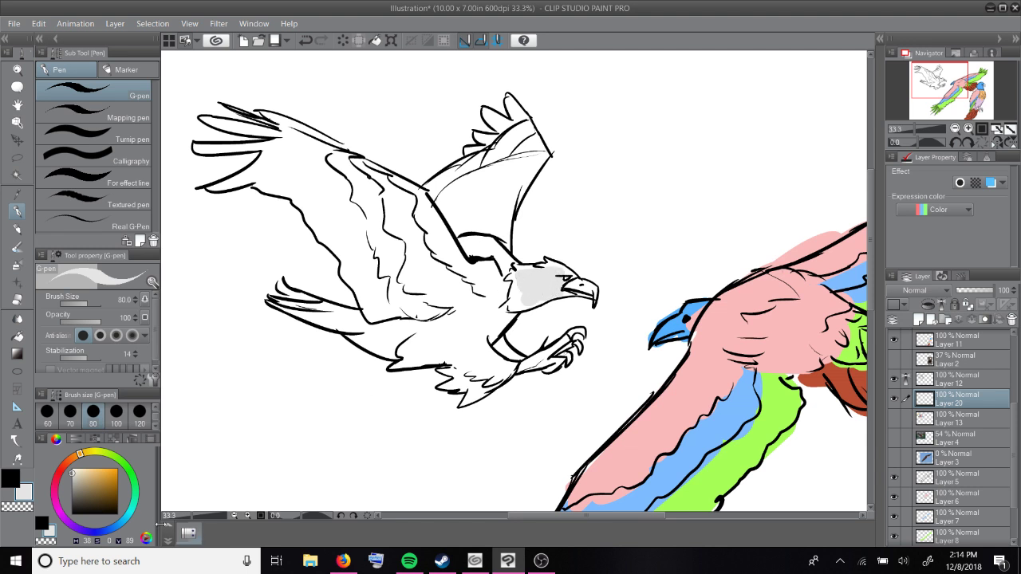
# Step: Color the swooping eagle's beak and foot golden orange (H 38, S 57, V 93) and its talons dark gray
pyautogui.click(97, 472)
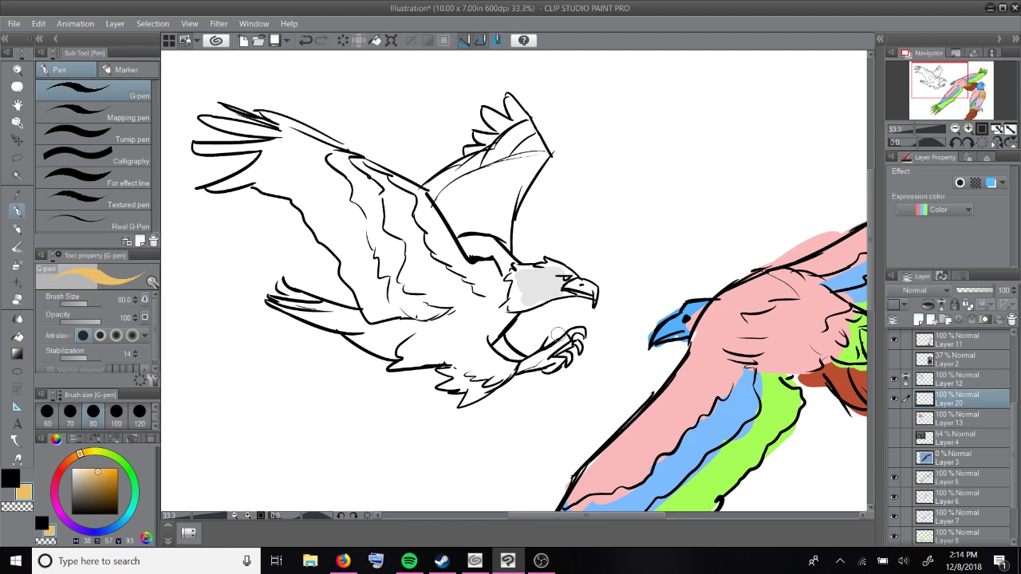
pyautogui.moveTo(558, 335)
pyautogui.mouseDown()
pyautogui.moveTo(568, 341)
pyautogui.moveTo(559, 360)
pyautogui.moveTo(530, 367)
pyautogui.mouseUp()
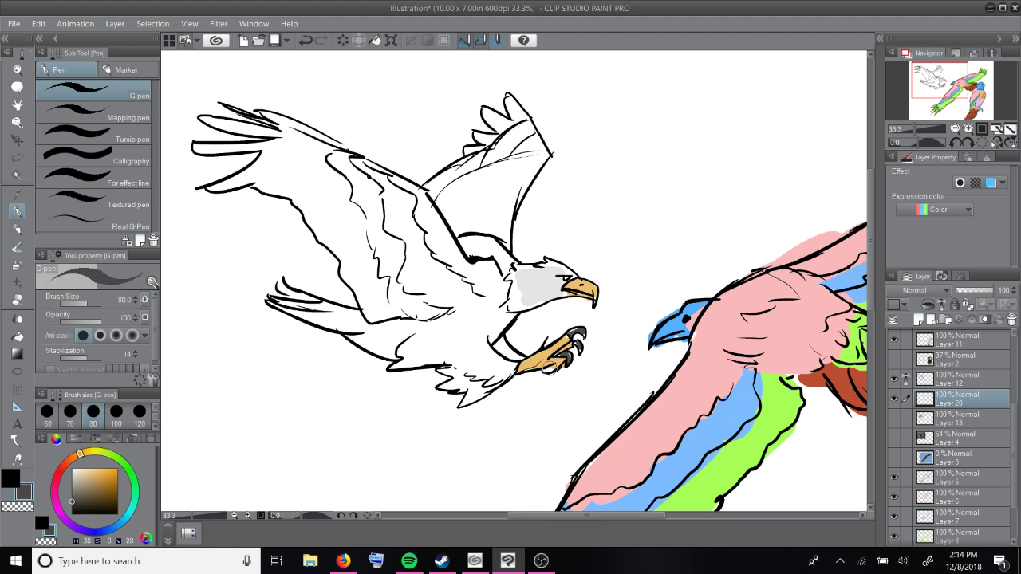
pyautogui.moveTo(550, 370); pyautogui.dragTo(548, 370)
pyautogui.click(98, 490)
# Step: Check the reference photo on Layer 4, hide it again, and paint the swooping eagle's tail beige (H 38, S 15, V 89)
pyautogui.moveTo(97, 490); pyautogui.dragTo(78, 474)
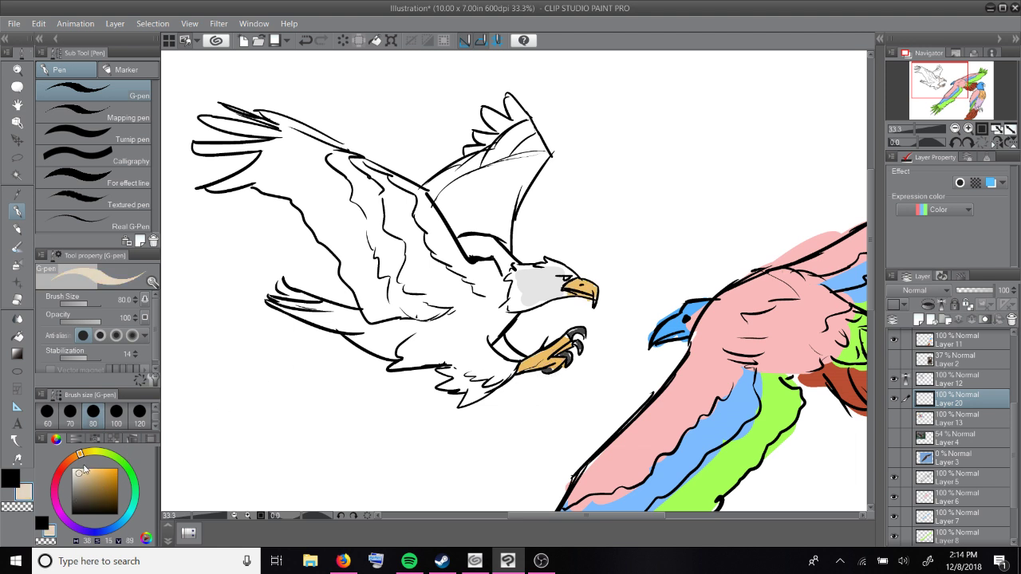
pyautogui.click(894, 438)
pyautogui.click(893, 439)
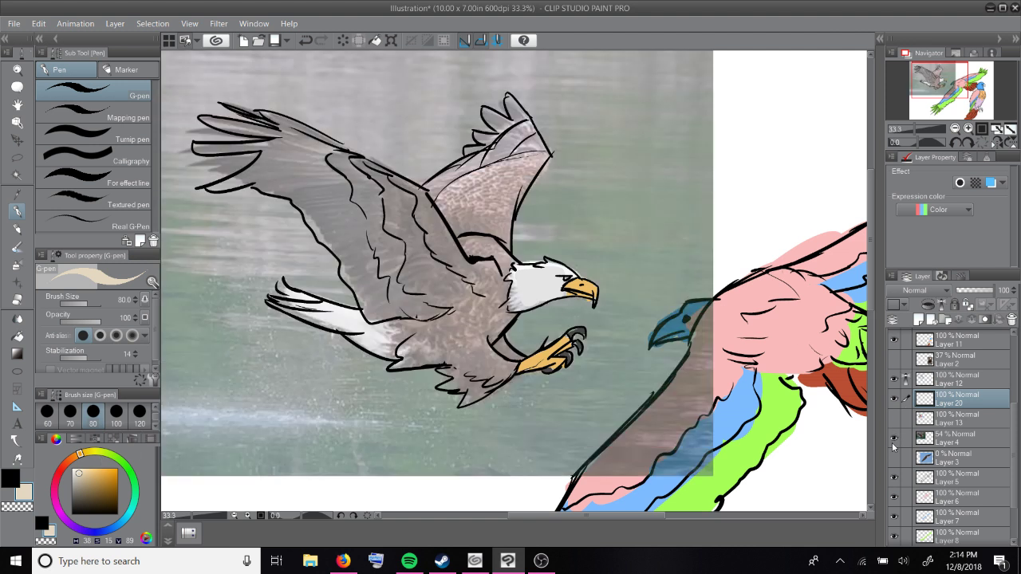
pyautogui.click(893, 439)
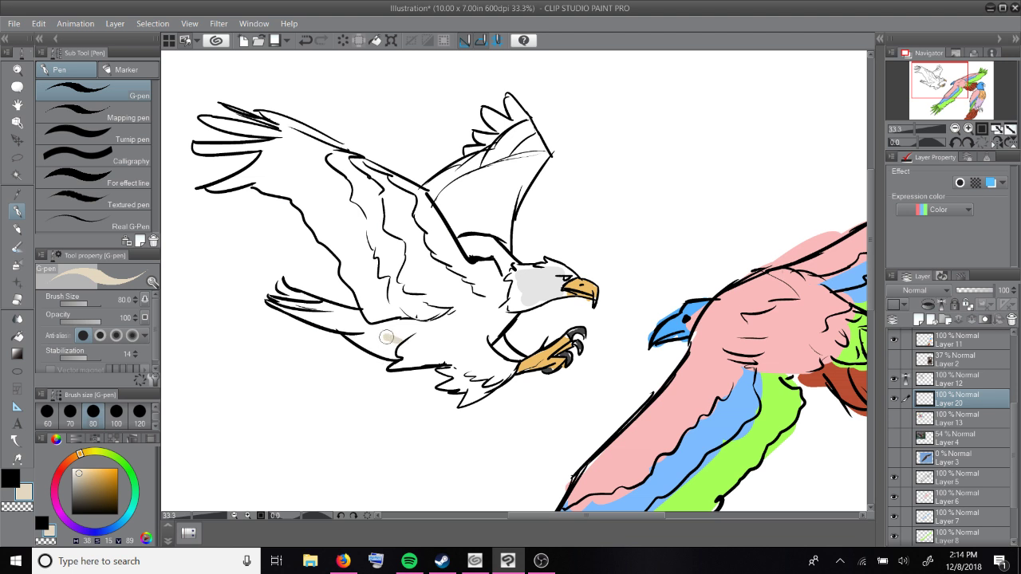
pyautogui.moveTo(386, 337)
pyautogui.mouseDown()
pyautogui.moveTo(307, 311)
pyautogui.moveTo(367, 328)
pyautogui.moveTo(335, 331)
pyautogui.moveTo(390, 342)
pyautogui.mouseUp()
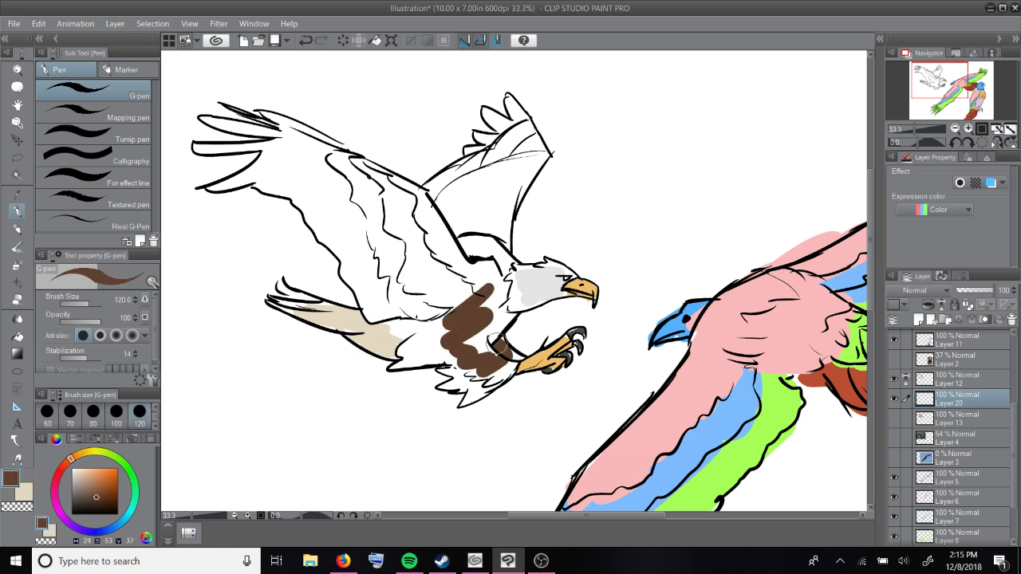
# Step: Block in the swooping eagle's body and near wing in dark brown with a size 120 brush, comparing with the reference photo
pyautogui.moveTo(511, 351)
pyautogui.mouseDown()
pyautogui.moveTo(474, 331)
pyautogui.moveTo(412, 352)
pyautogui.moveTo(479, 297)
pyautogui.moveTo(462, 289)
pyautogui.moveTo(379, 303)
pyautogui.moveTo(488, 227)
pyautogui.moveTo(423, 244)
pyautogui.moveTo(496, 189)
pyautogui.moveTo(378, 245)
pyautogui.mouseUp()
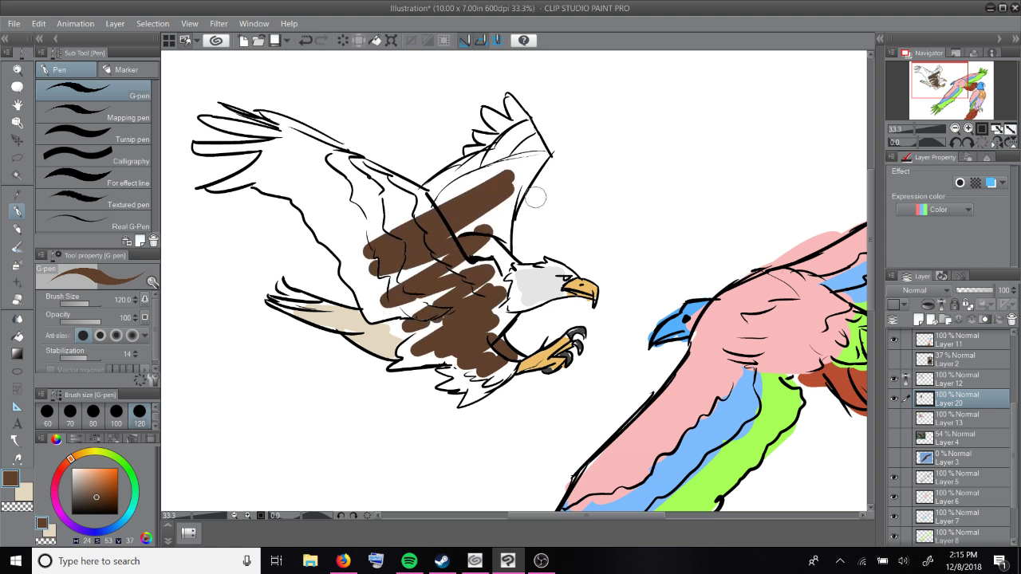
pyautogui.click(893, 439)
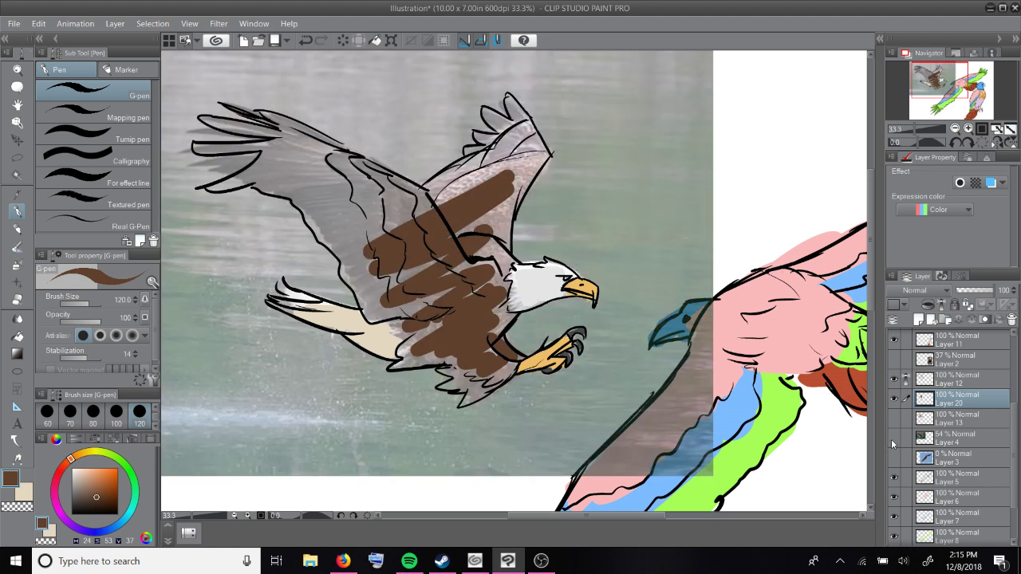
pyautogui.click(893, 440)
pyautogui.moveTo(423, 250)
pyautogui.mouseDown()
pyautogui.moveTo(378, 294)
pyautogui.moveTo(387, 301)
pyautogui.moveTo(430, 274)
pyautogui.moveTo(406, 230)
pyautogui.moveTo(365, 240)
pyautogui.moveTo(381, 209)
pyautogui.moveTo(241, 174)
pyautogui.mouseUp()
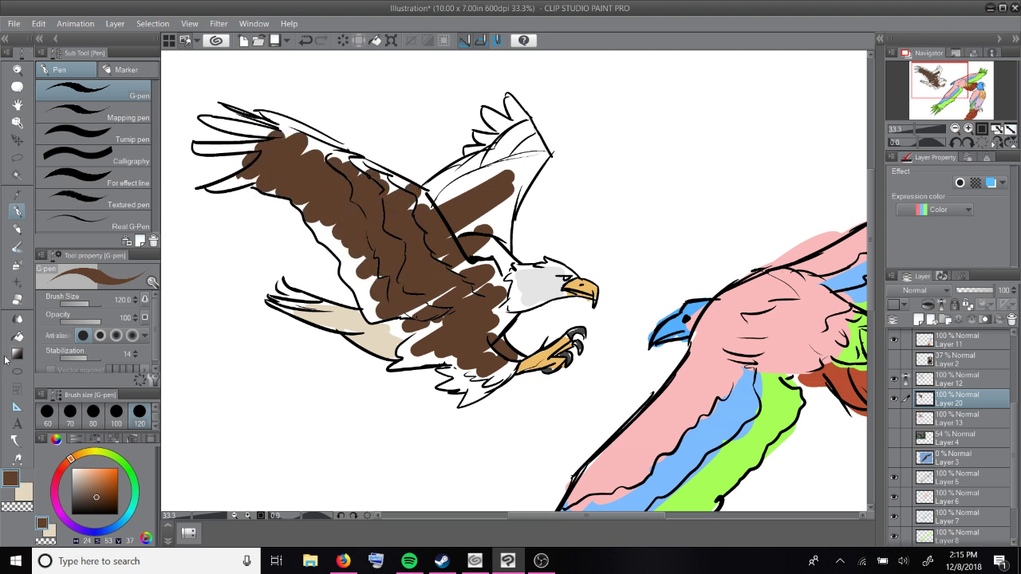
# Step: Erase the dark brown from the swooping eagle's far wing and repaint its inner area in light brown with the G-pen
pyautogui.click(17, 299)
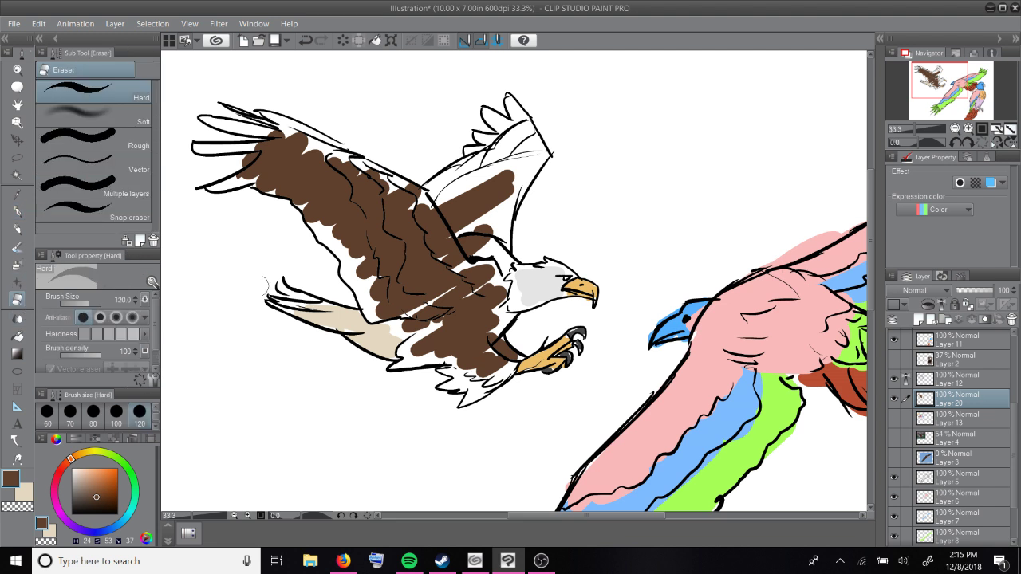
pyautogui.click(82, 478)
pyautogui.click(83, 483)
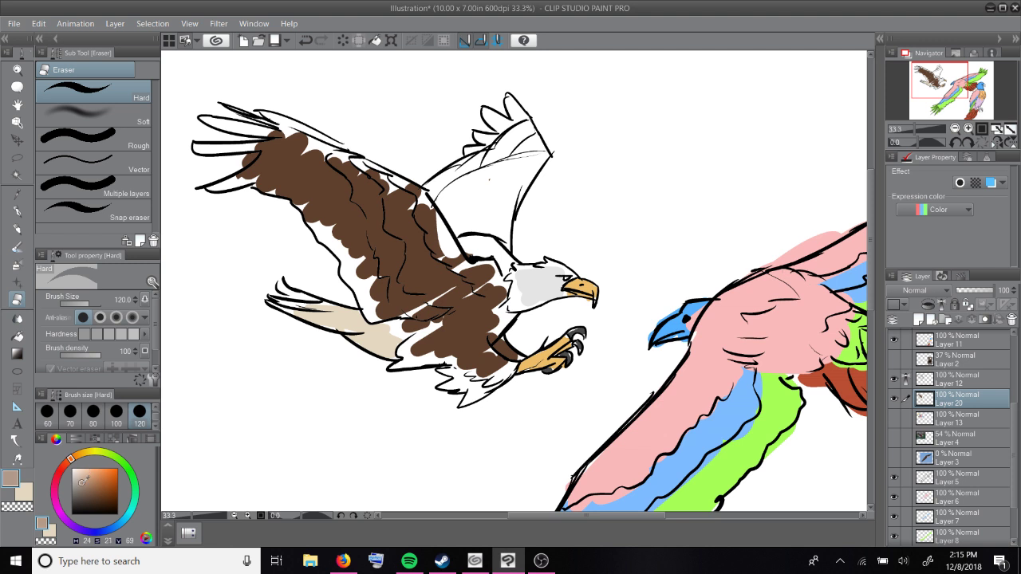
pyautogui.click(17, 210)
pyautogui.moveTo(483, 209)
pyautogui.mouseDown()
pyautogui.moveTo(469, 233)
pyautogui.moveTo(495, 254)
pyautogui.moveTo(501, 220)
pyautogui.moveTo(503, 238)
pyautogui.moveTo(514, 224)
pyautogui.moveTo(494, 237)
pyautogui.moveTo(507, 189)
pyautogui.moveTo(458, 217)
pyautogui.moveTo(469, 169)
pyautogui.moveTo(489, 189)
pyautogui.moveTo(496, 181)
pyautogui.moveTo(459, 222)
pyautogui.mouseUp()
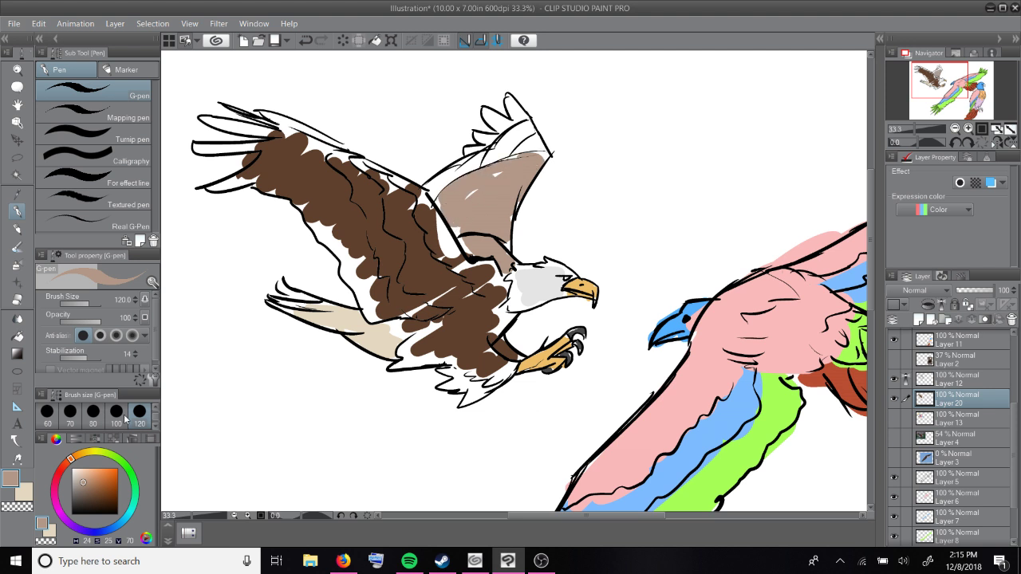
# Step: Move the Layer 4 reference photo above Layer 12, set its opacity to 100%, view it, and hide it again
pyautogui.click(23, 492)
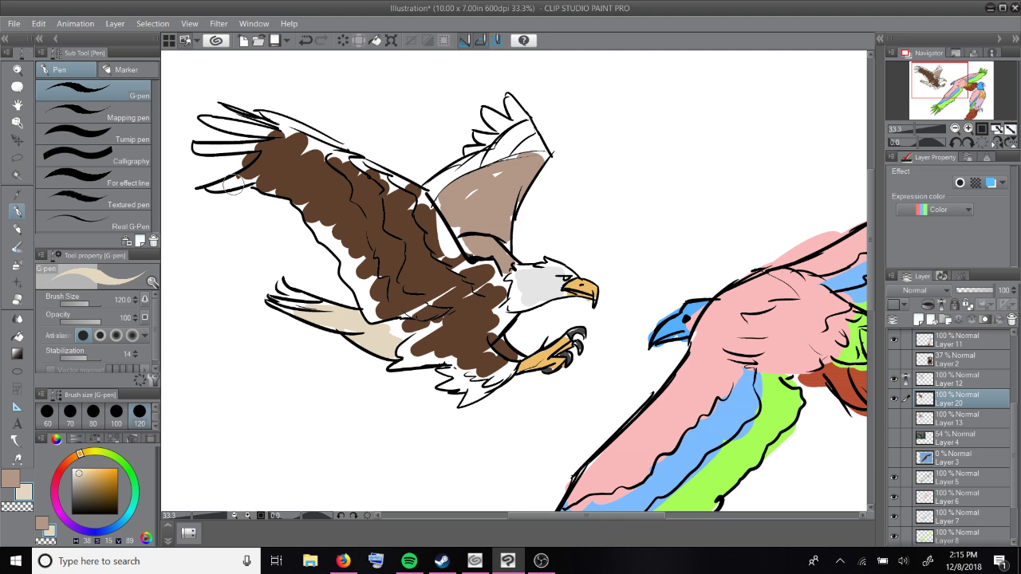
pyautogui.moveTo(949, 438); pyautogui.dragTo(949, 372)
pyautogui.click(992, 290)
pyautogui.click(894, 380)
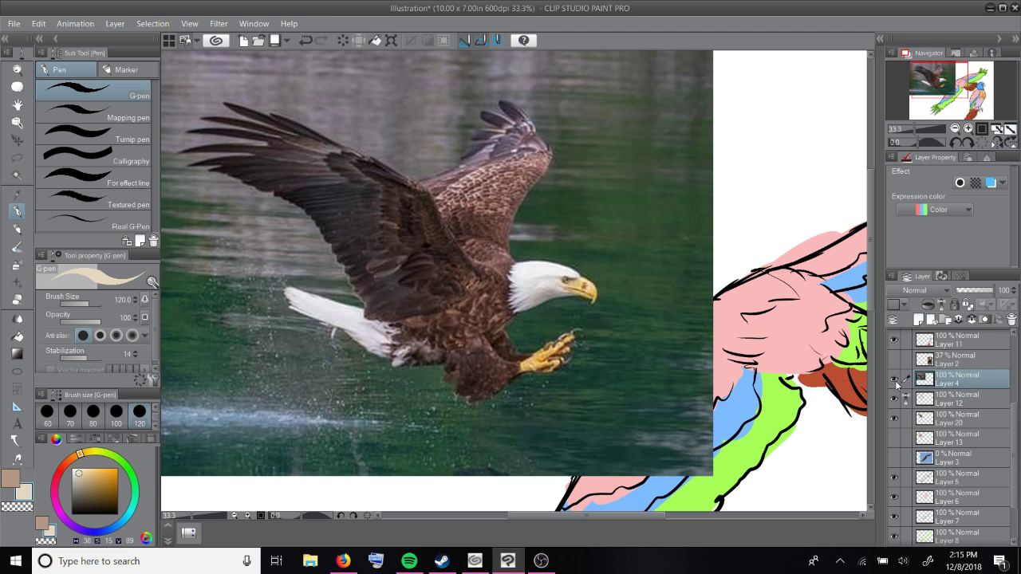
pyautogui.click(894, 381)
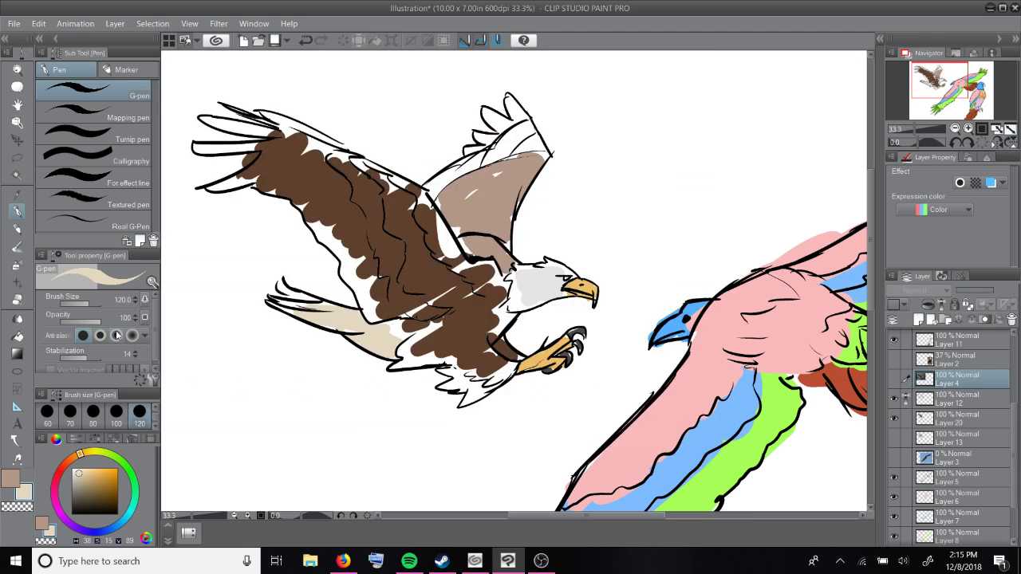
# Step: Sample the dark brown and paint it on Layer 20 over the far wing's outer feathers and the swooping eagle's leg feathers
pyautogui.keyDown('alt'); pyautogui.click(363, 207); pyautogui.keyUp('alt')
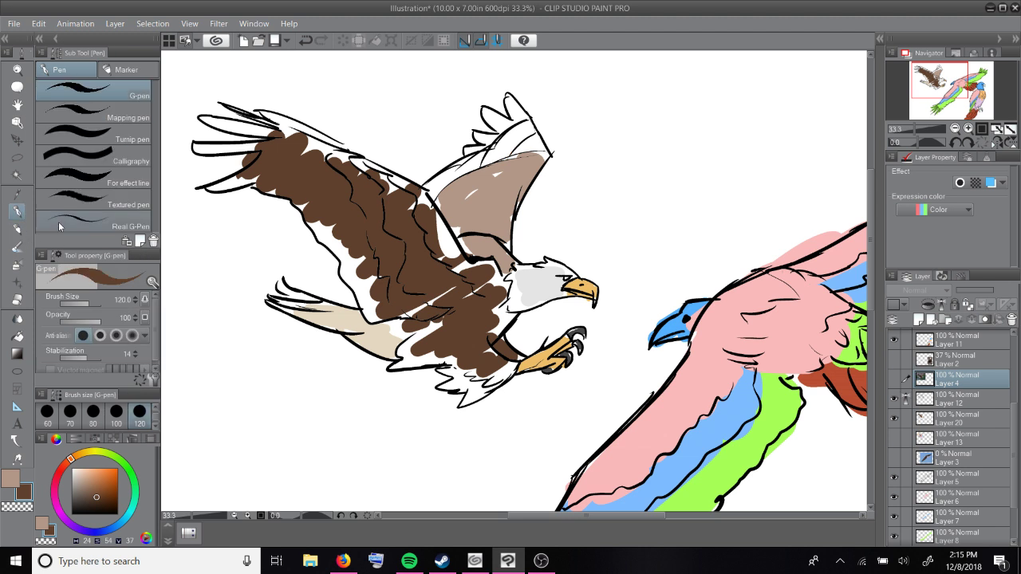
pyautogui.click(950, 420)
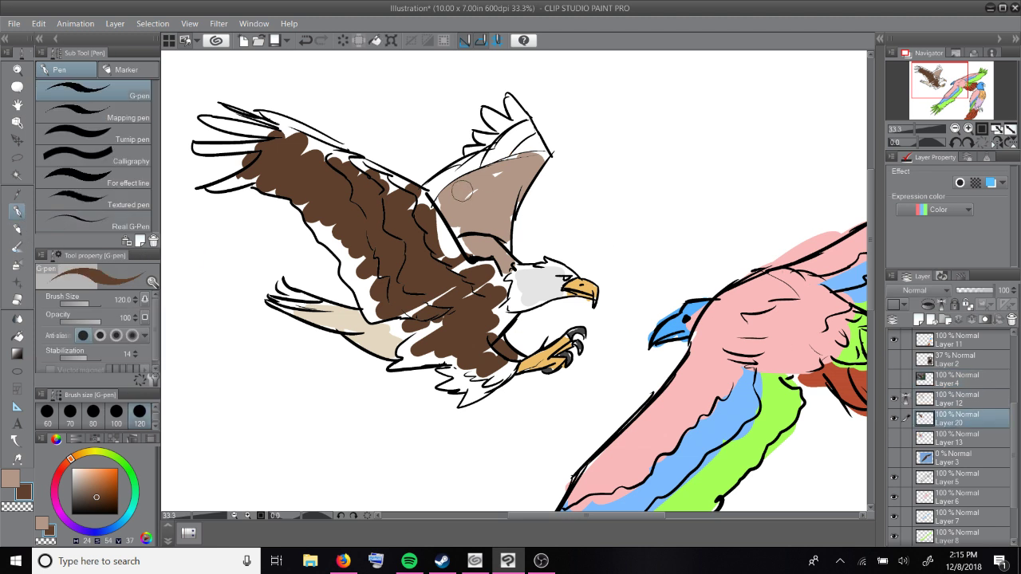
pyautogui.moveTo(526, 154); pyautogui.dragTo(544, 144)
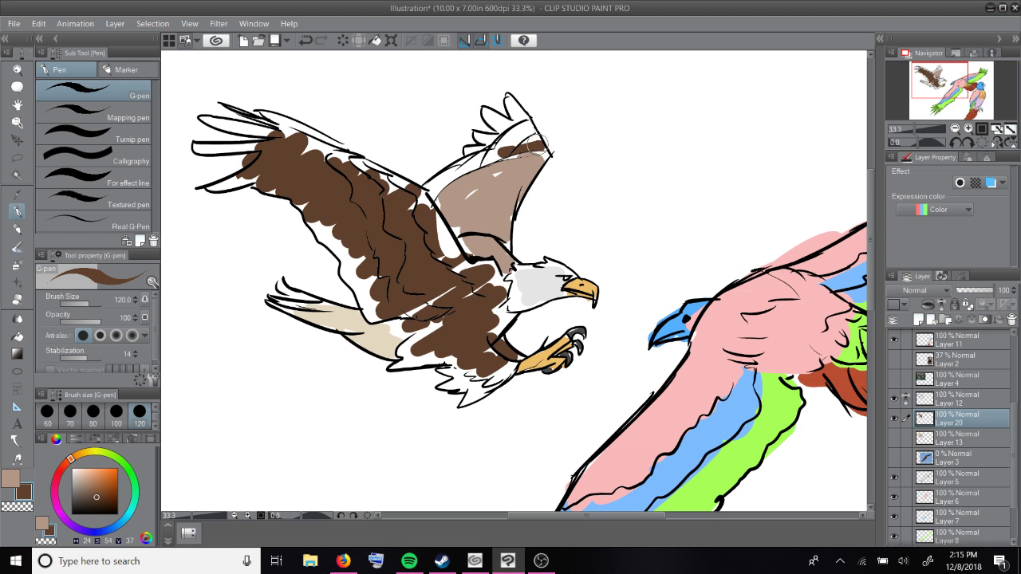
pyautogui.moveTo(470, 389)
pyautogui.mouseDown()
pyautogui.moveTo(499, 376)
pyautogui.moveTo(480, 390)
pyautogui.mouseUp()
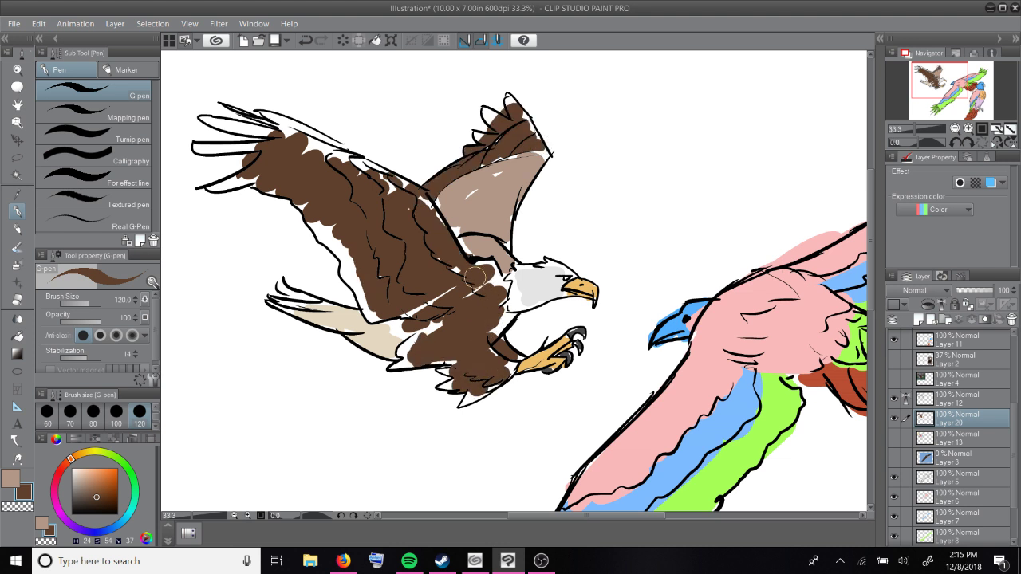
# Step: Colorize the swooping eagle's line art automatically, using Layer 20 as the hint image
pyautogui.click(14, 23)
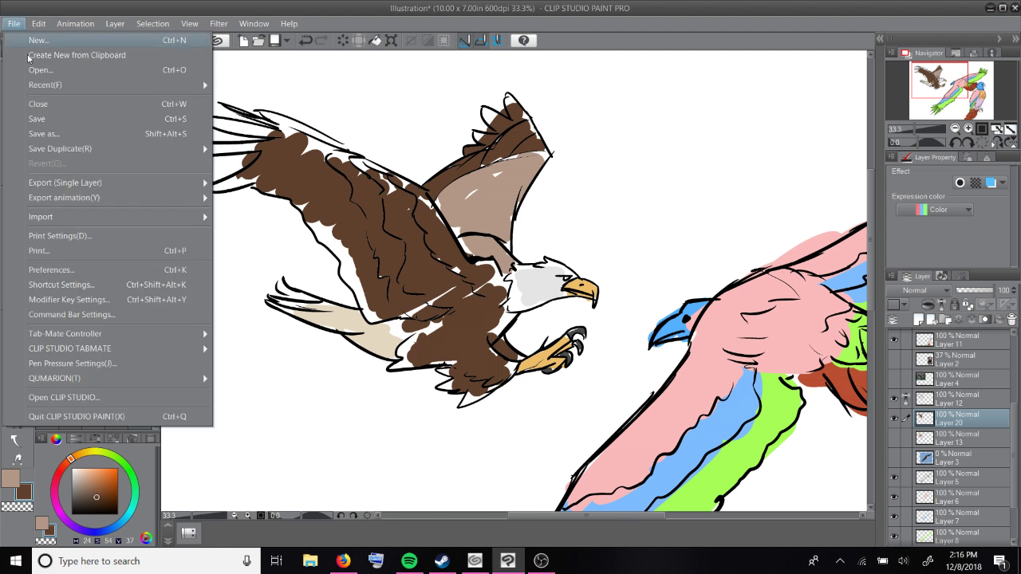
pyautogui.moveTo(38, 23)
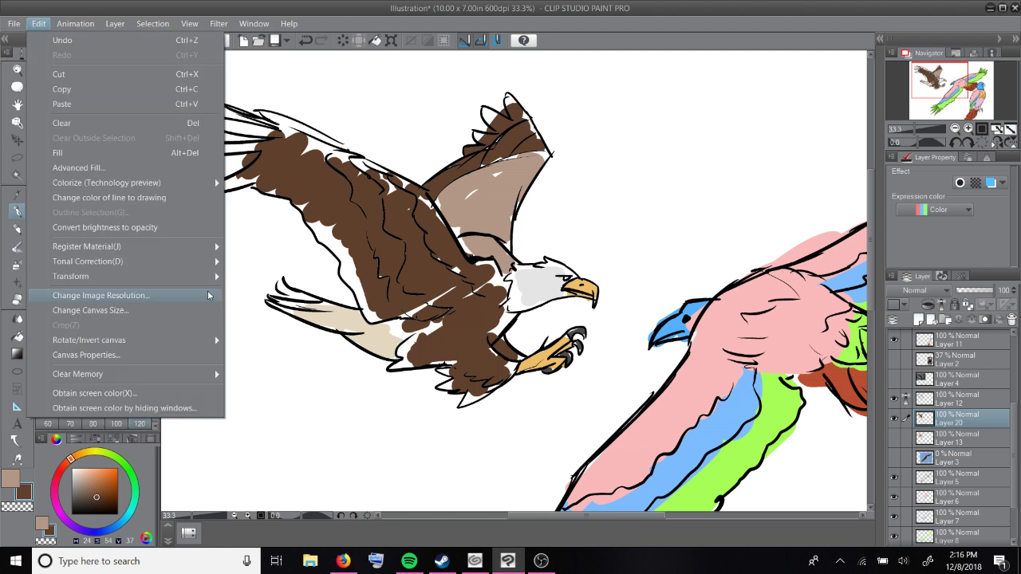
pyautogui.moveTo(206, 185)
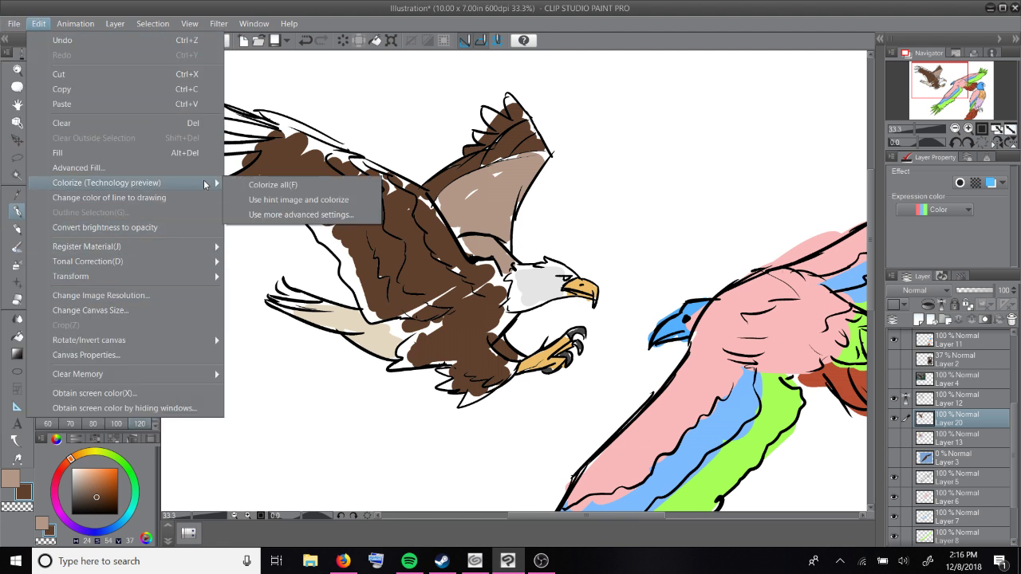
pyautogui.click(253, 200)
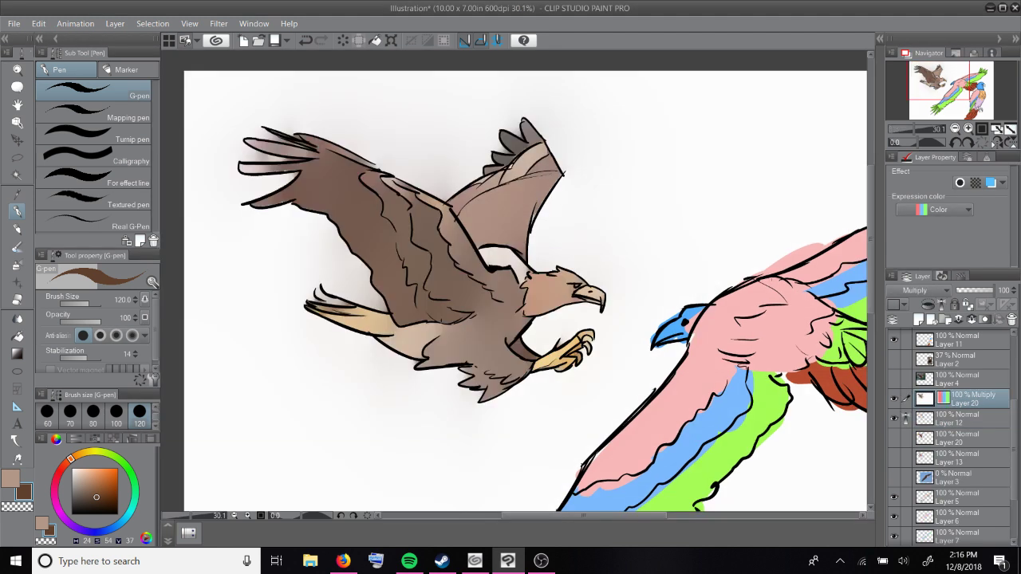
# Step: Switch to Firefox, check the YouTube live dashboard and the OBS window, and return to Clip Studio Paint
pyautogui.click(341, 561)
pyautogui.click(370, 9)
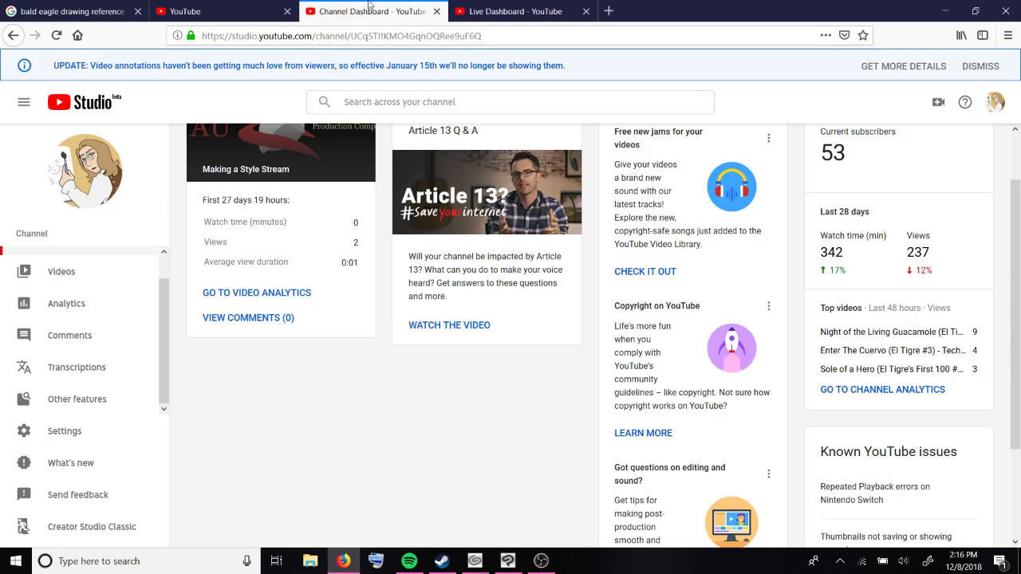
pyautogui.click(253, 6)
pyautogui.click(520, 10)
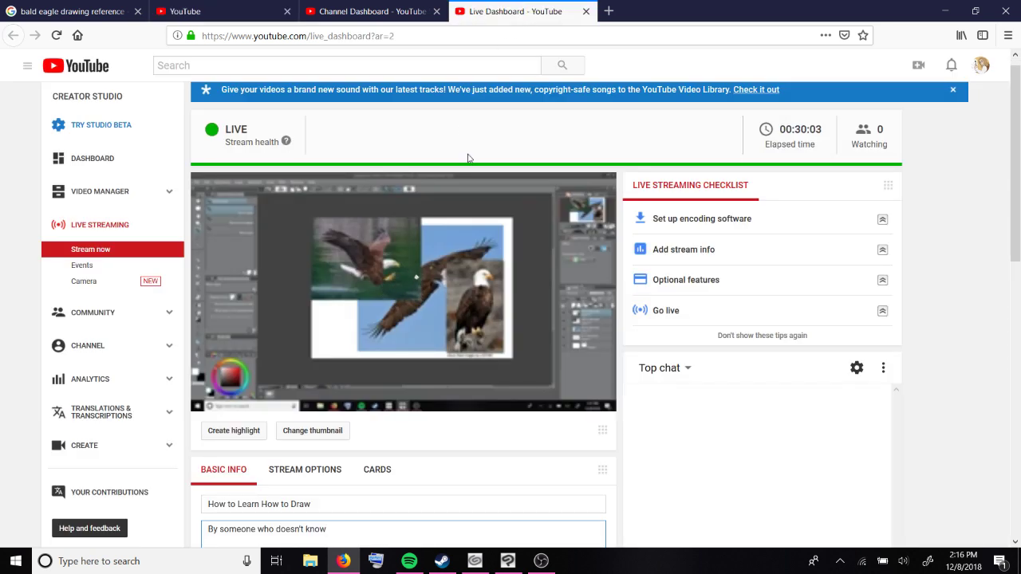
pyautogui.moveTo(473, 227)
pyautogui.click(542, 561)
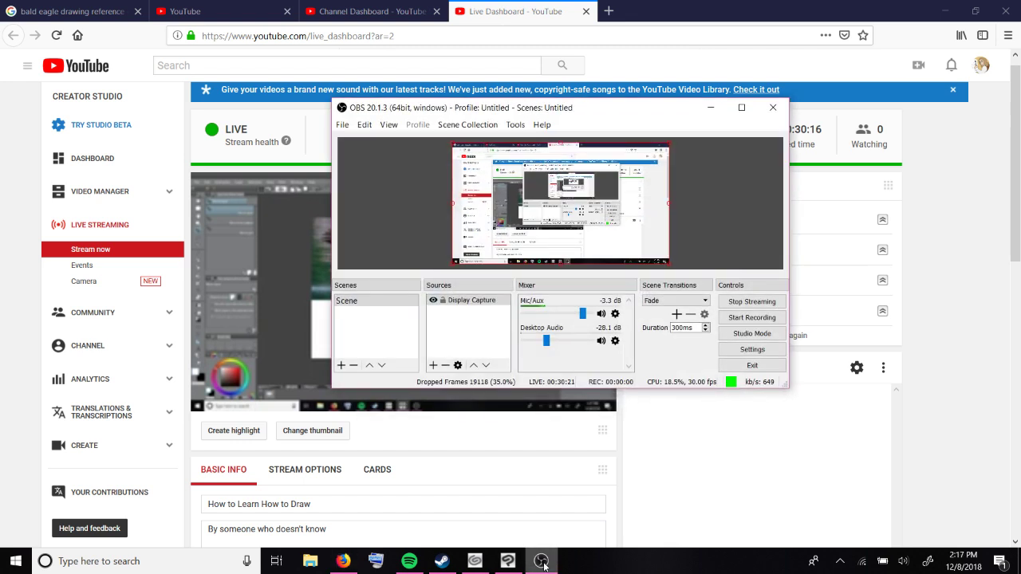
pyautogui.click(542, 560)
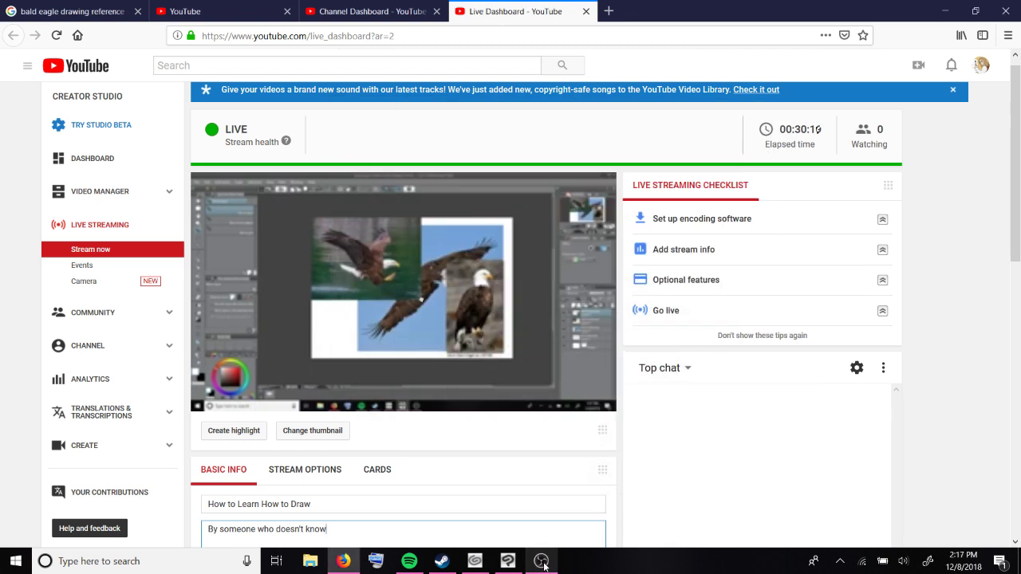
pyautogui.click(507, 562)
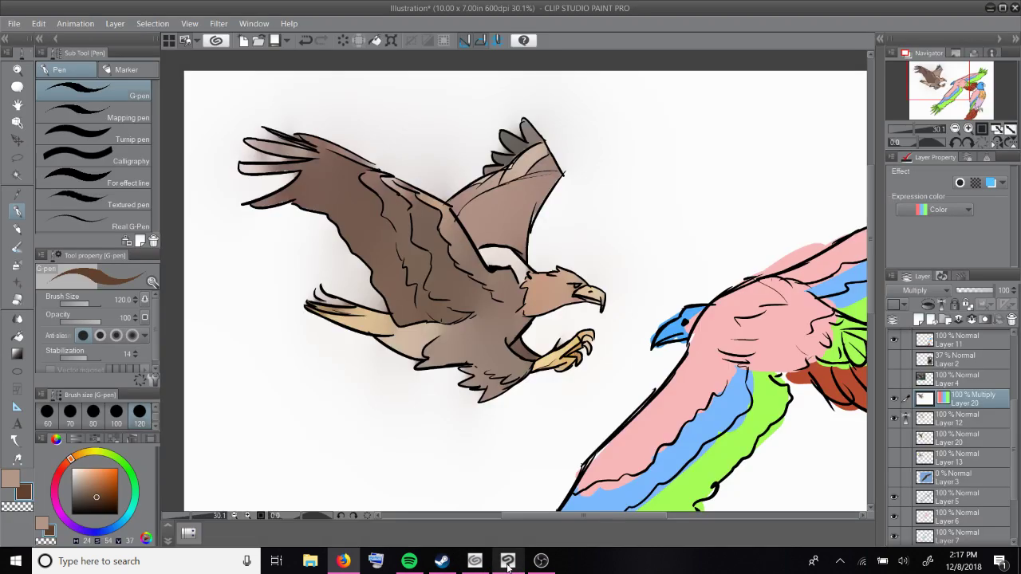
# Step: Try the colorized layer in Normal blending mode and move it below the Layer 12 line art
pyautogui.scroll(-3, 740, 365)
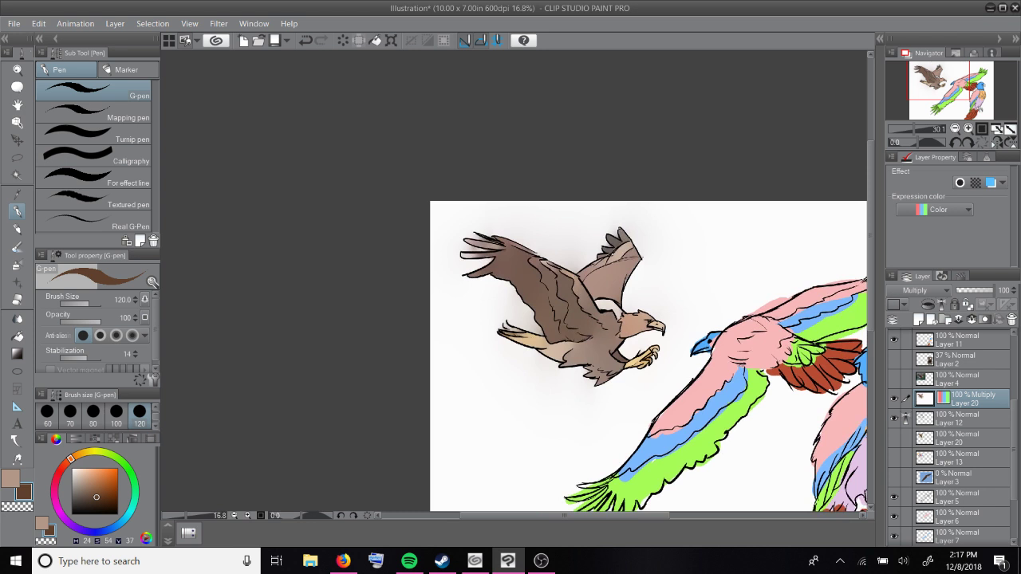
pyautogui.scroll(-1, 741, 366)
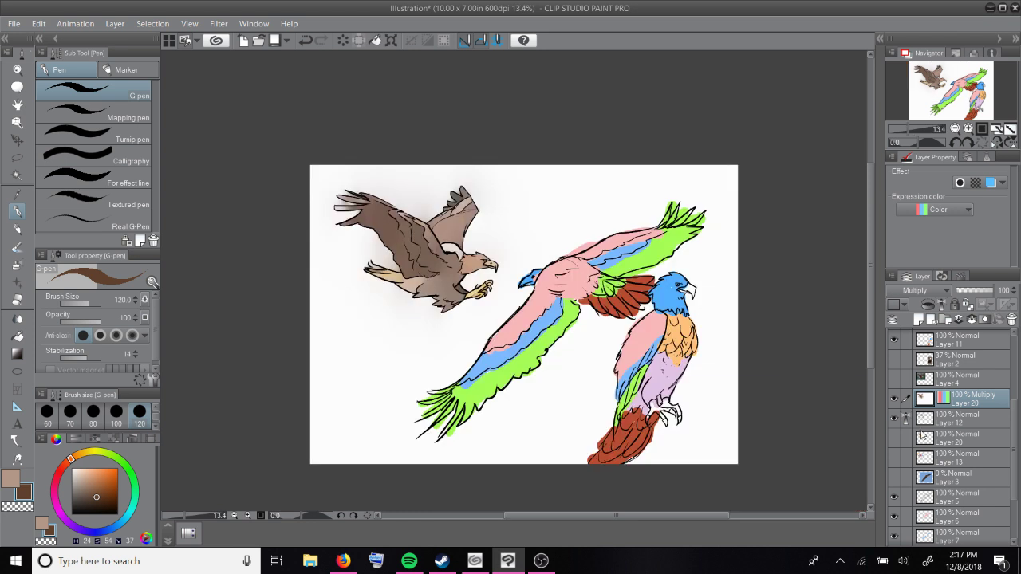
pyautogui.click(924, 292)
pyautogui.click(905, 13)
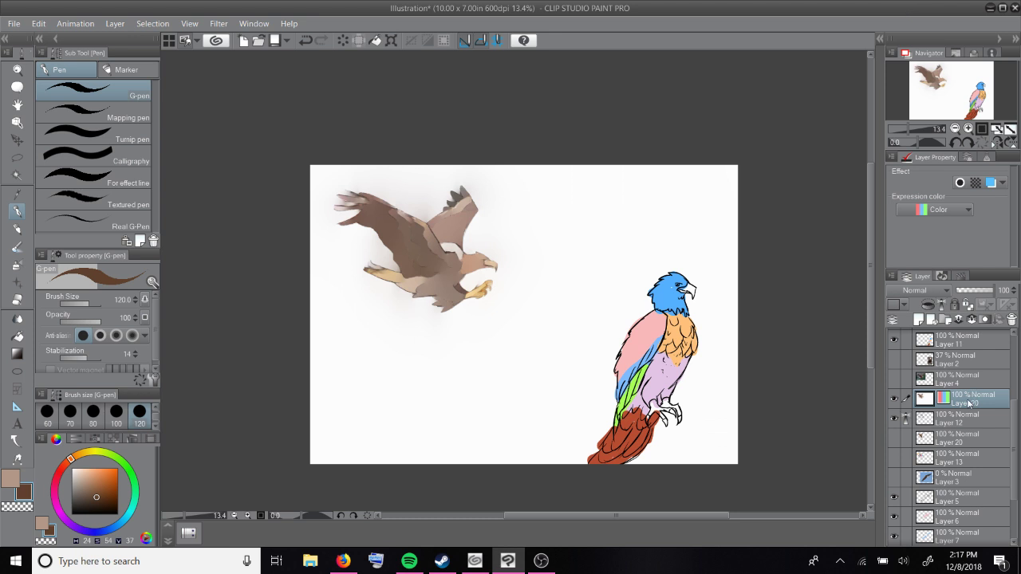
pyautogui.moveTo(970, 404); pyautogui.dragTo(957, 429)
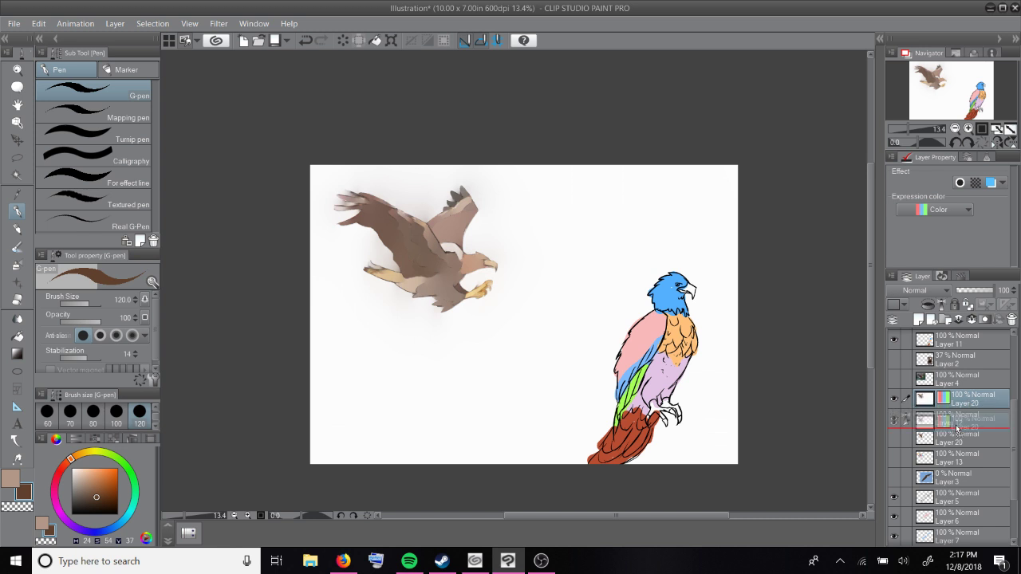
pyautogui.moveTo(957, 429); pyautogui.dragTo(958, 429)
# Step: Undo the layer reordering and the blending mode change on the colorized layer
pyautogui.hotkey('ctrl', '+')
pyautogui.hotkey('ctrl', '+')
pyautogui.hotkey('ctrl', '+')
pyautogui.hotkey('ctrl', 'z')
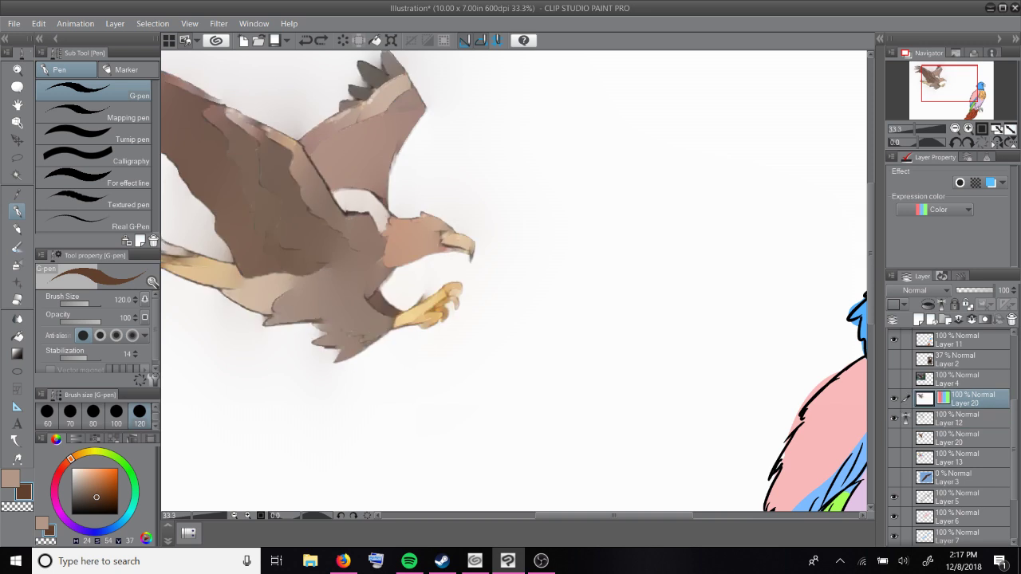
pyautogui.hotkey('ctrl', 'z')
pyautogui.hotkey('ctrl', '-')
pyautogui.hotkey('ctrl', '-')
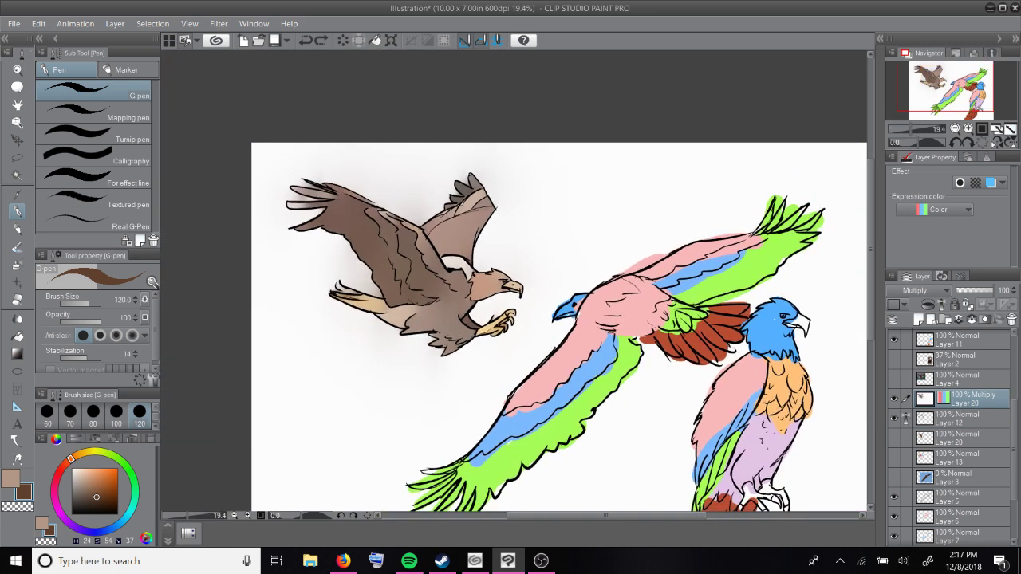
# Step: Show the front-facing head again by making color Layer 18 and line-art Layer 17 visible
pyautogui.scroll(5, 906, 382)
pyautogui.click(894, 373)
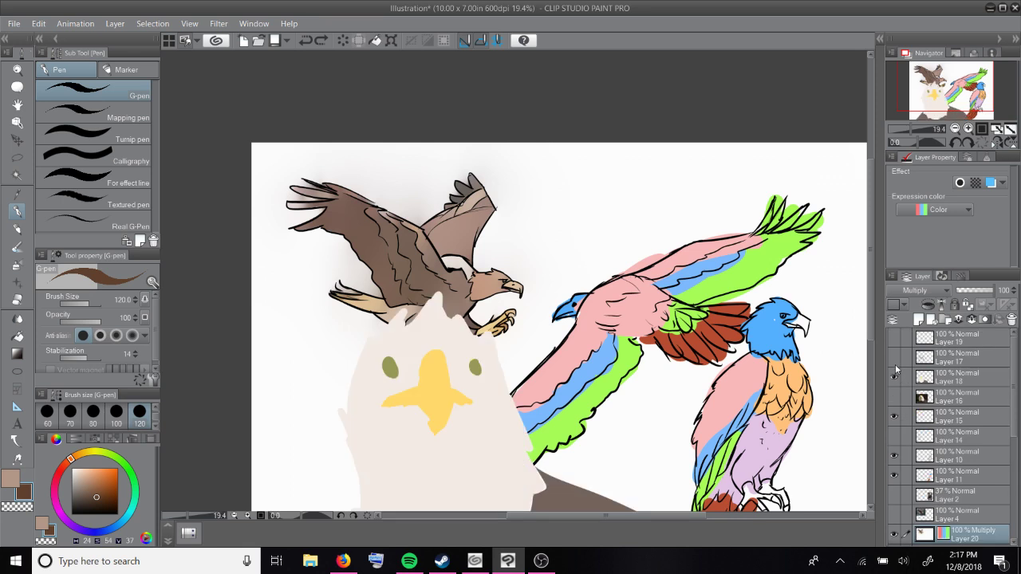
pyautogui.click(894, 358)
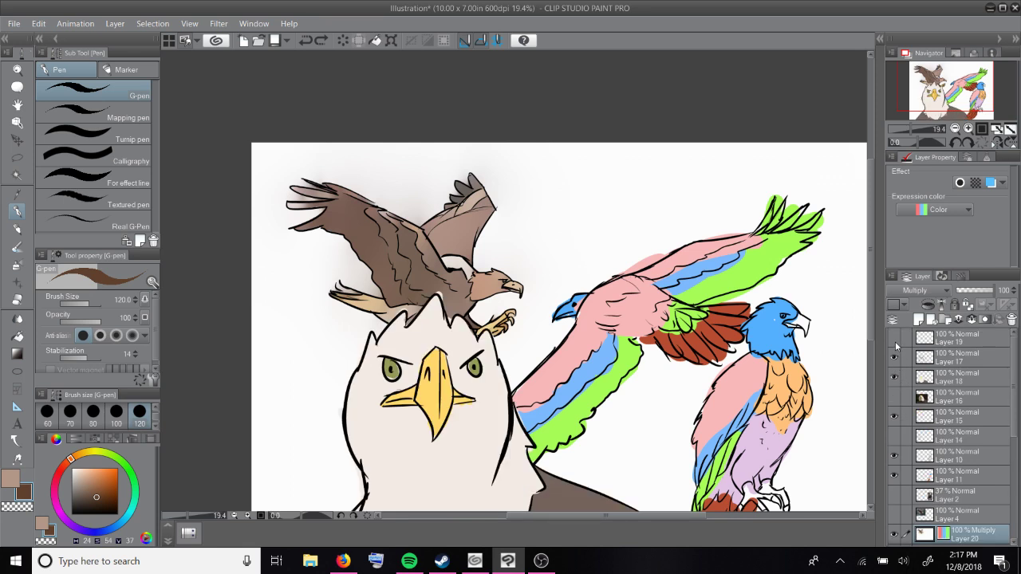